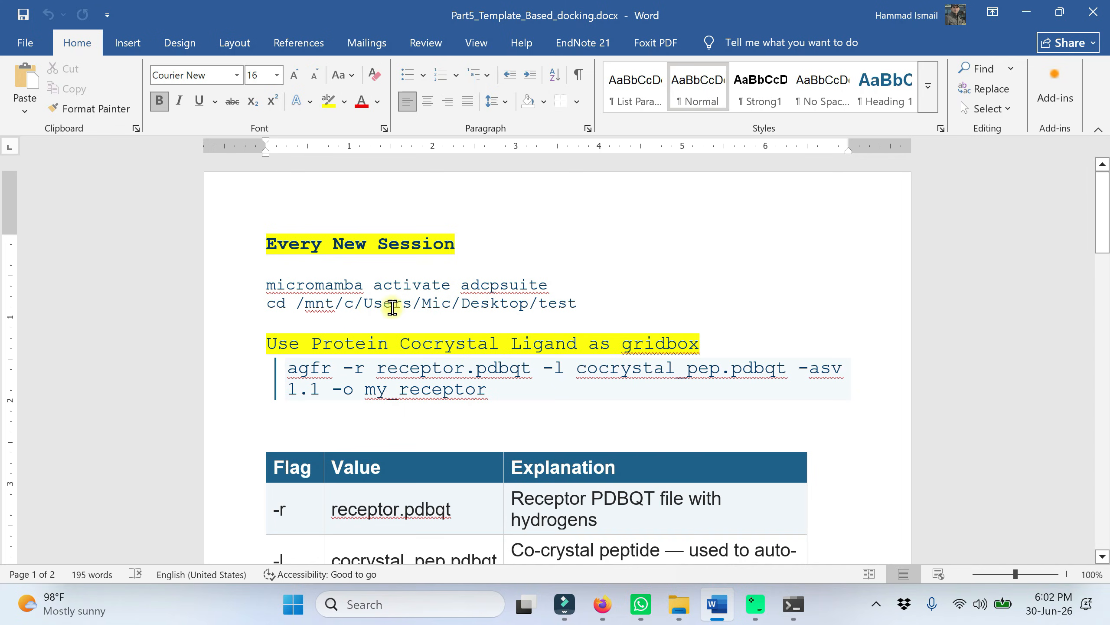
Step: Copy the "micromamba activate adcpsuite" command from the document and run it in the terminal
{"action": "left_click_drag", "start_coordinate": [266, 284], "coordinate": [552, 286]}
{"action": "key", "text": "ctrl+c"}
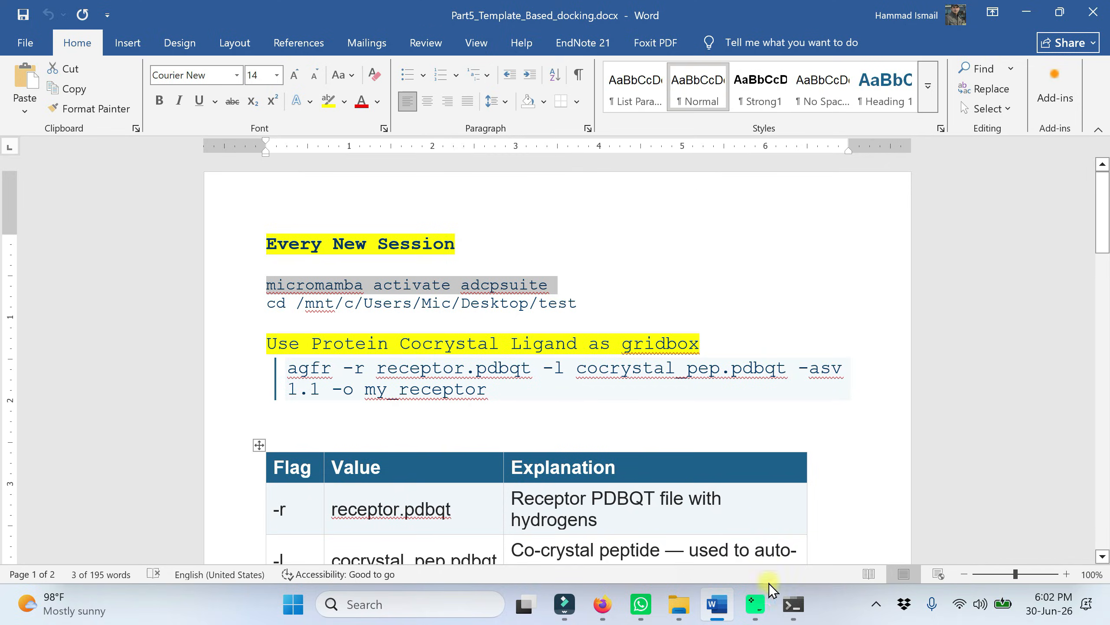
{"action": "left_click", "coordinate": [793, 603]}
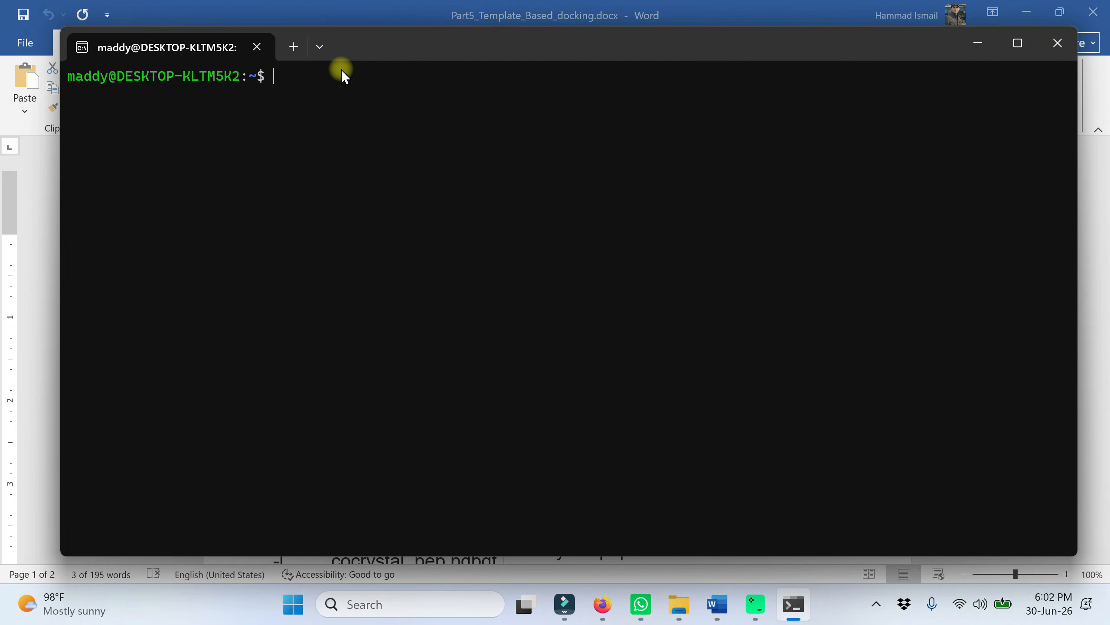
{"action": "key", "text": "ctrl+v"}
{"action": "key", "text": "Return"}
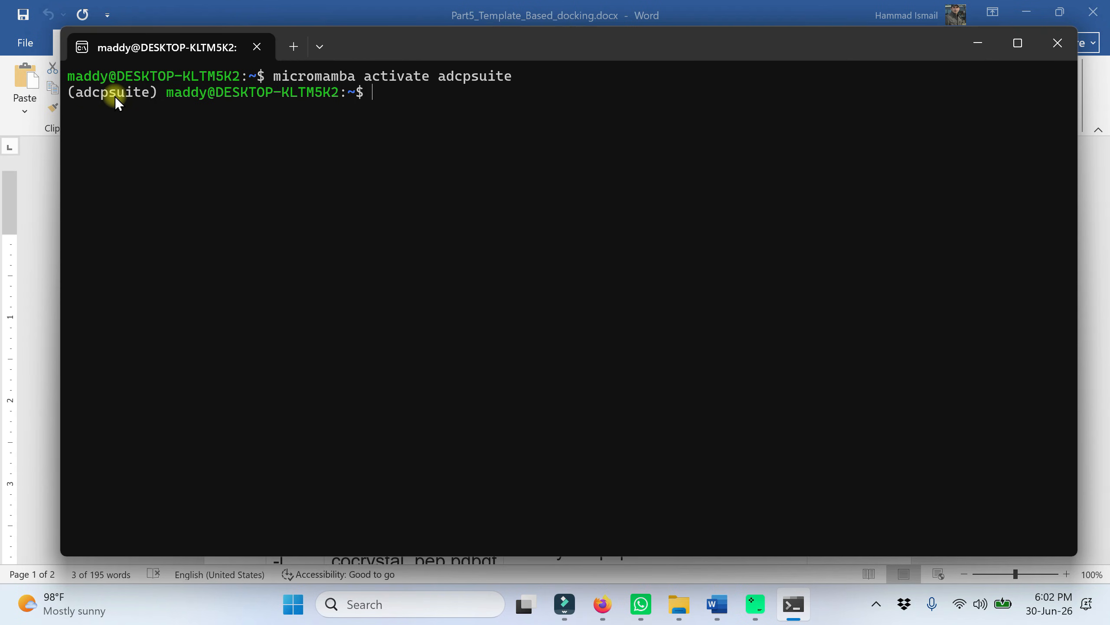
{"action": "left_click", "coordinate": [976, 45]}
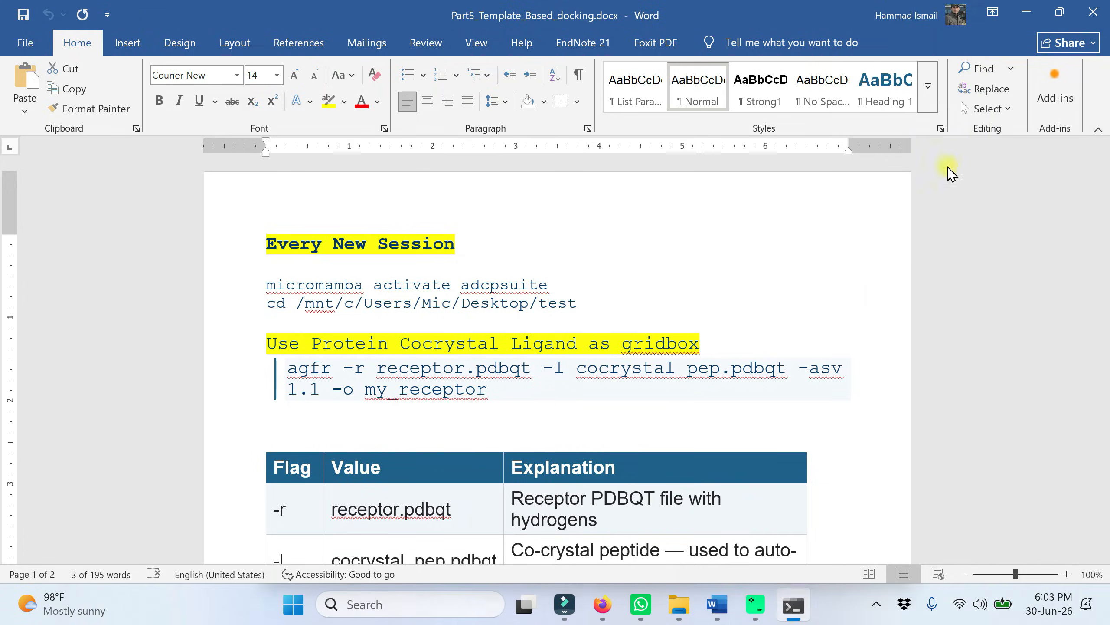
Step: Open the test folder on the desktop in File Explorer and copy its full path
{"action": "left_click", "coordinate": [1060, 11]}
{"action": "left_click", "coordinate": [895, 196]}
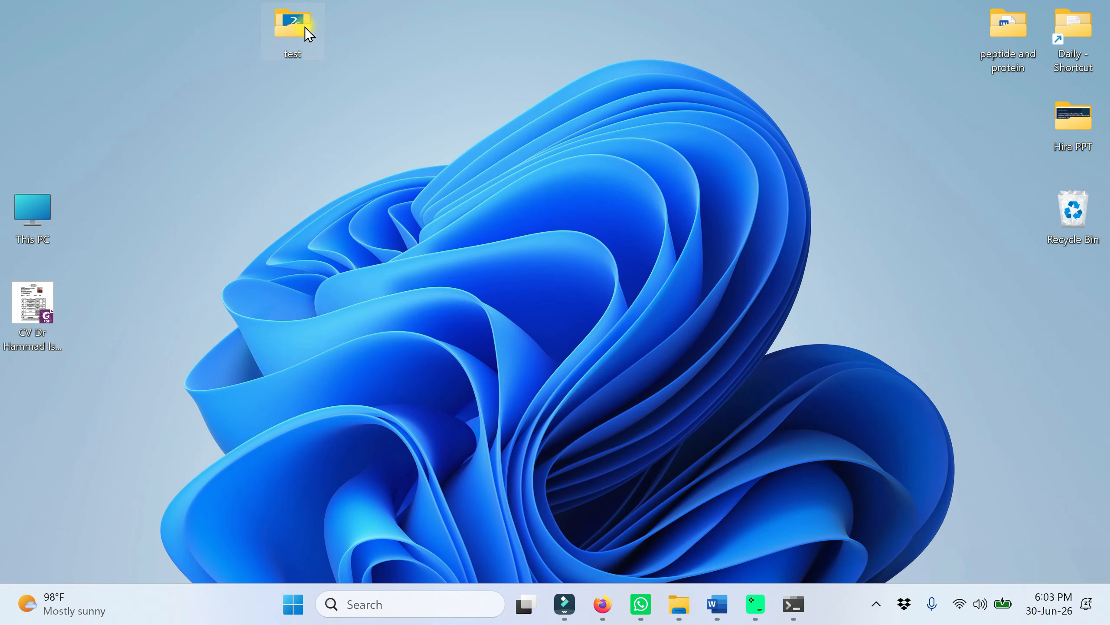
{"action": "left_click_drag", "start_coordinate": [305, 27], "coordinate": [253, 69]}
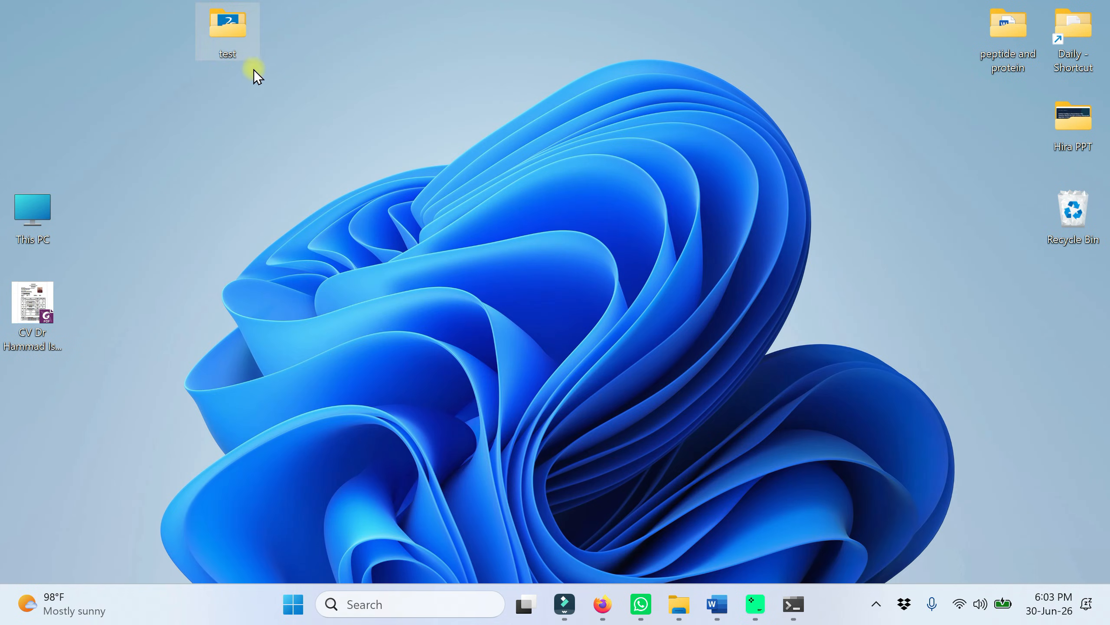
{"action": "double_click", "coordinate": [234, 31]}
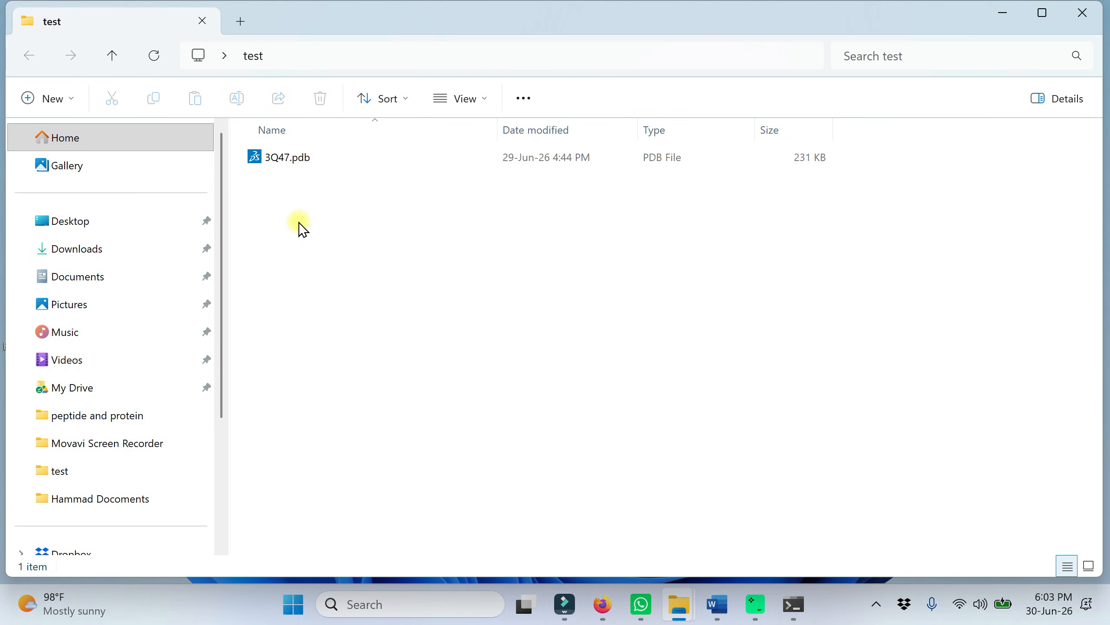
{"action": "left_click", "coordinate": [647, 50]}
{"action": "key", "text": "ctrl+c"}
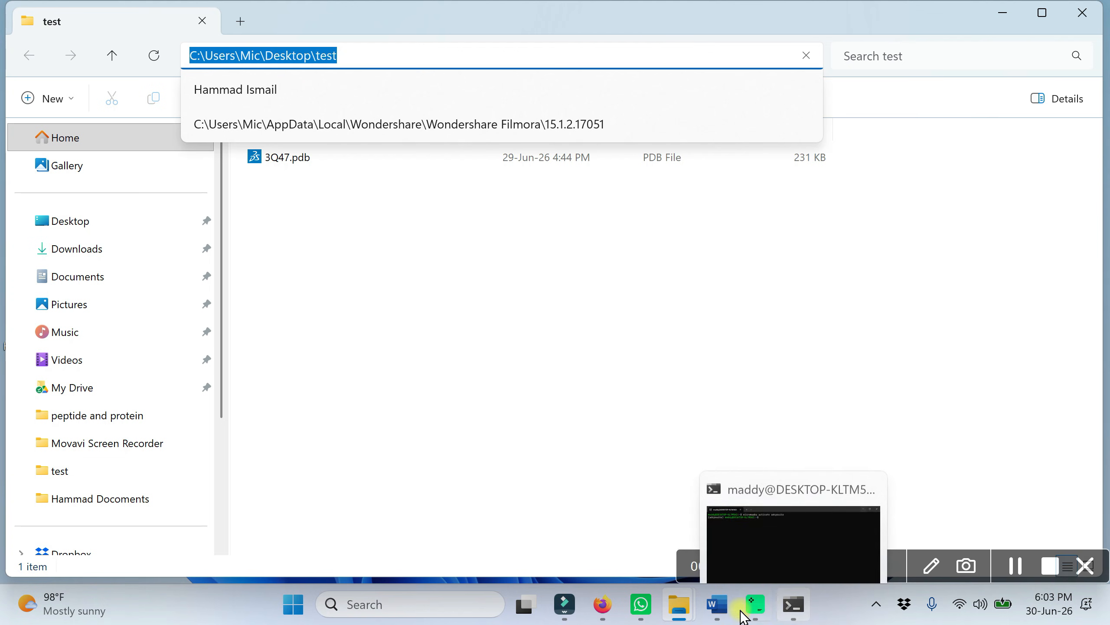
Step: Switch to the Word document and paste the folder path C:\Users\Mic\Desktop\test on a new line below the existing cd command
{"action": "left_click", "coordinate": [722, 609]}
{"action": "left_click", "coordinate": [591, 301]}
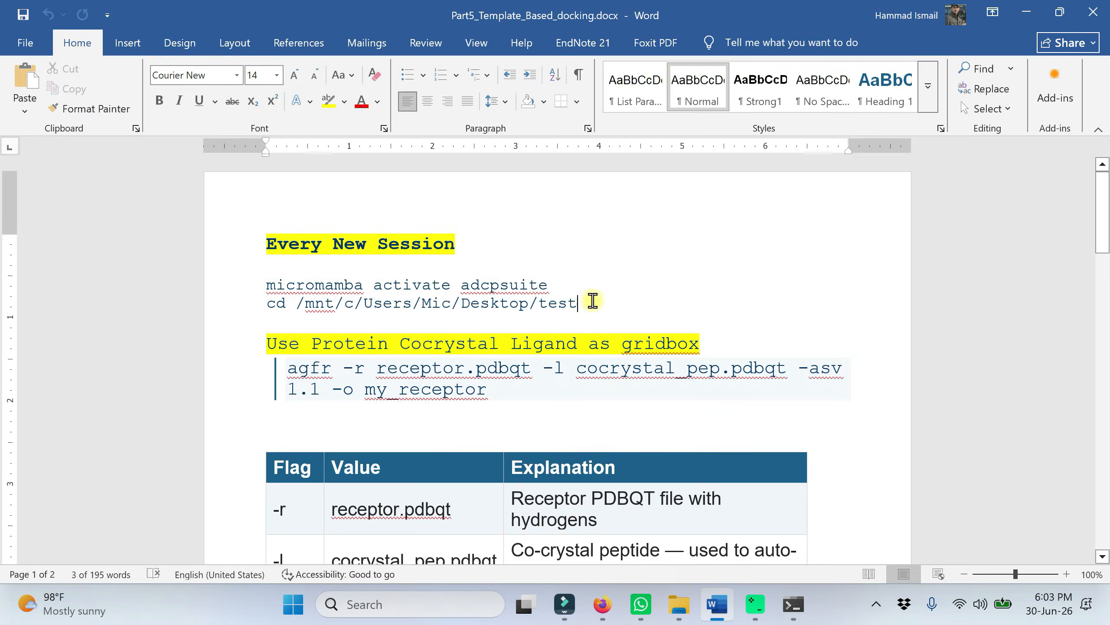
{"action": "key", "text": "Return"}
{"action": "key", "text": "Return"}
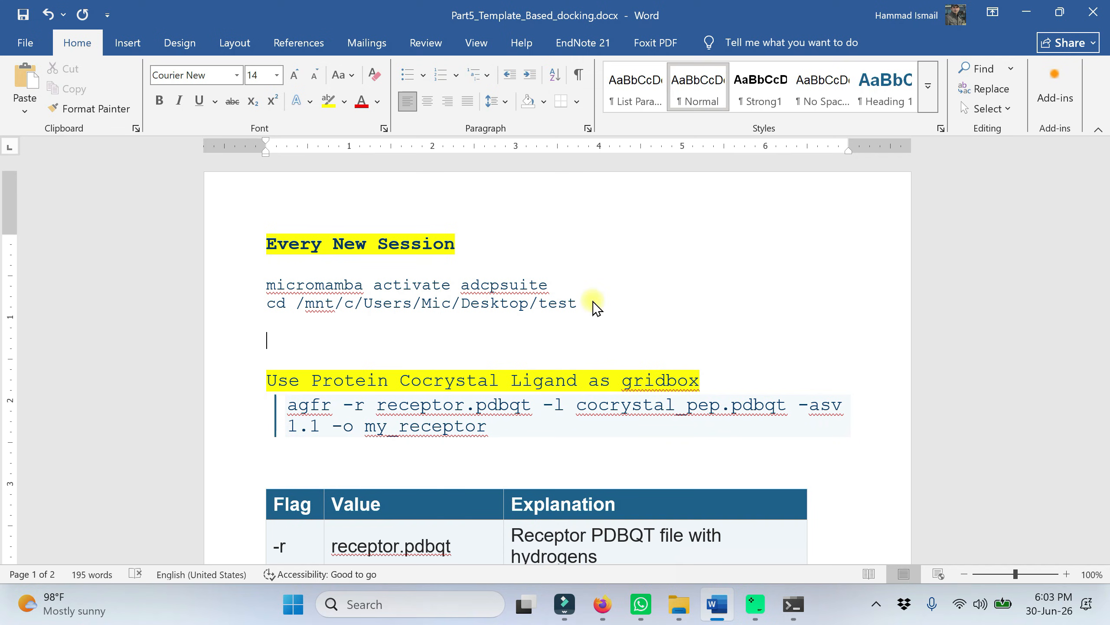
{"action": "key", "text": "ctrl+v"}
Step: Insert the prefix "cd /mnt/" in front of the pasted Windows path
{"action": "left_click", "coordinate": [268, 341]}
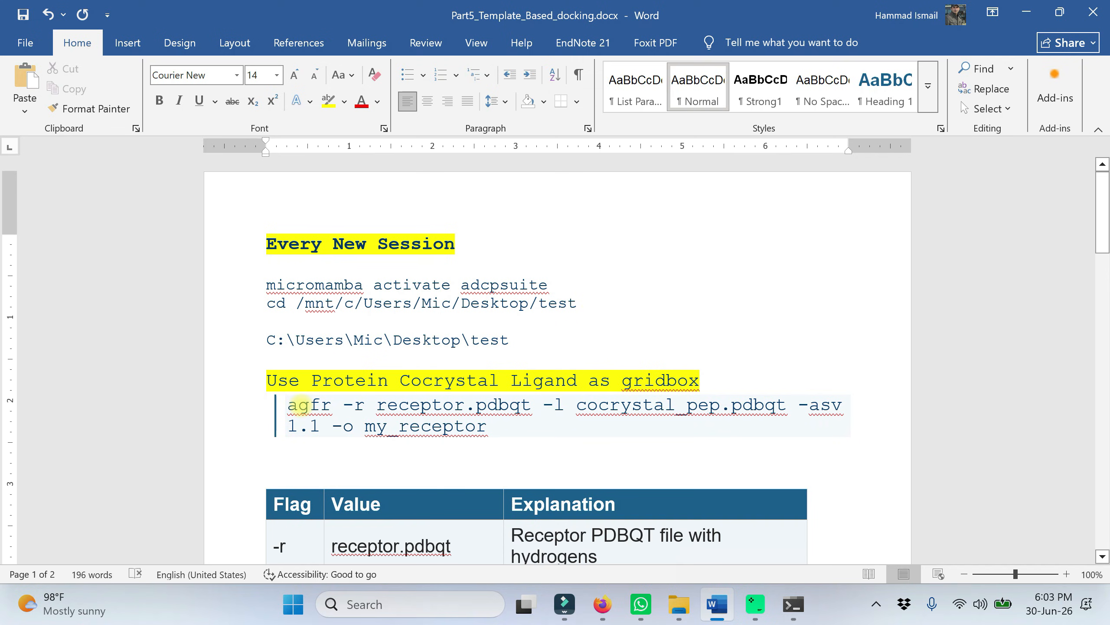
{"action": "type", "text": "cd /"}
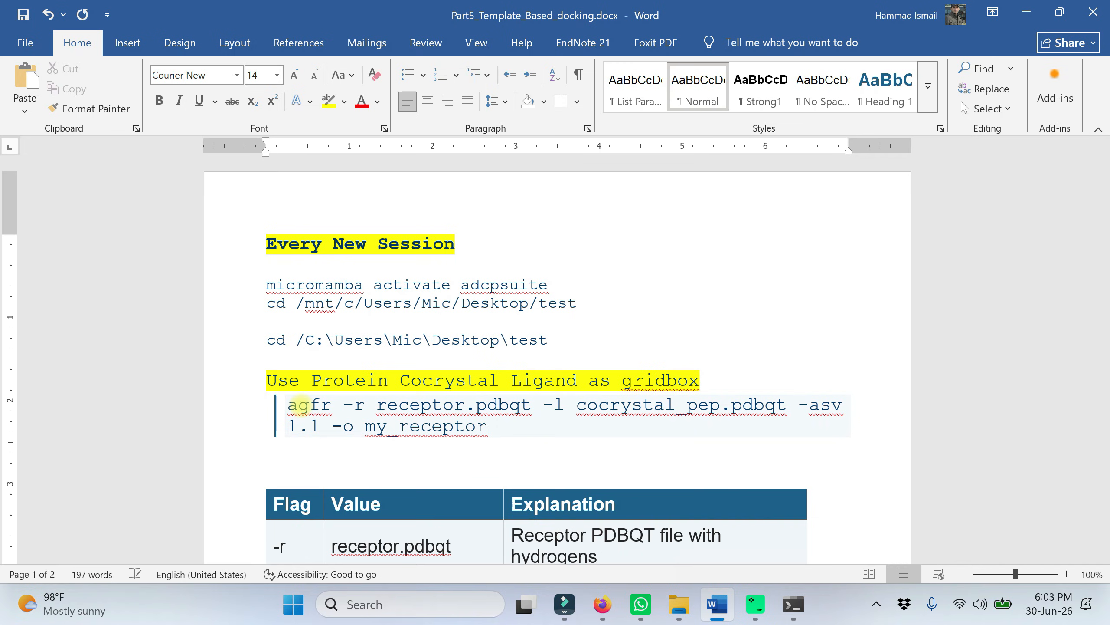
{"action": "type", "text": "mnt"}
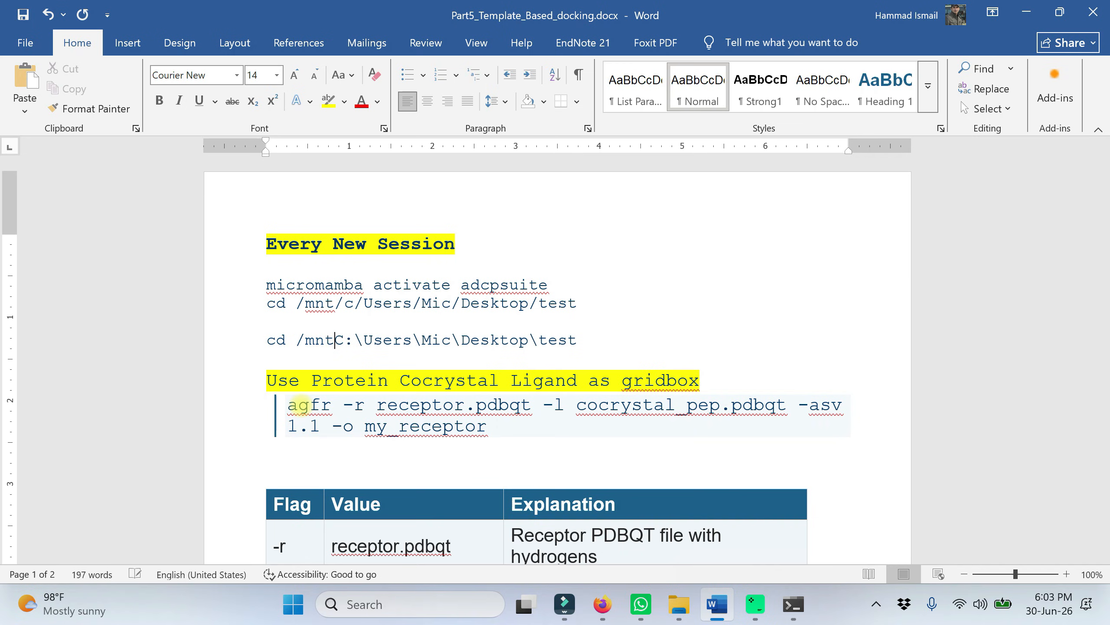
{"action": "type", "text": "/"}
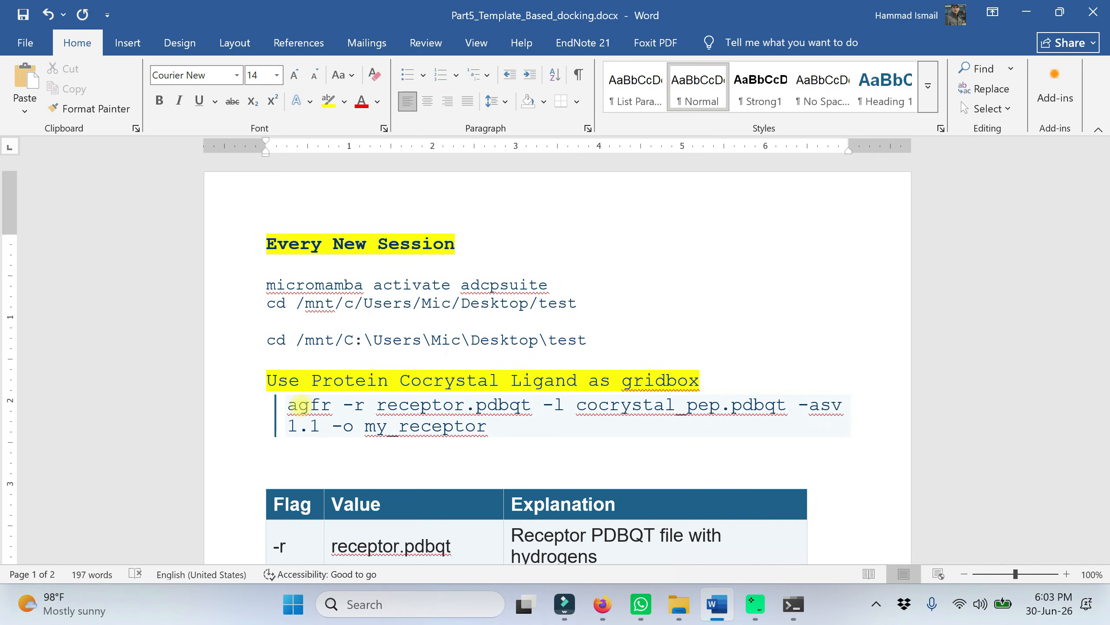
Step: Convert the drive "C:" to "c" and every backslash to a forward slash, giving cd /mnt/c/Users/Mic/Desktop/test
{"action": "key", "text": "Delete"}
{"action": "type", "text": "c"}
{"action": "key", "text": "Delete"}
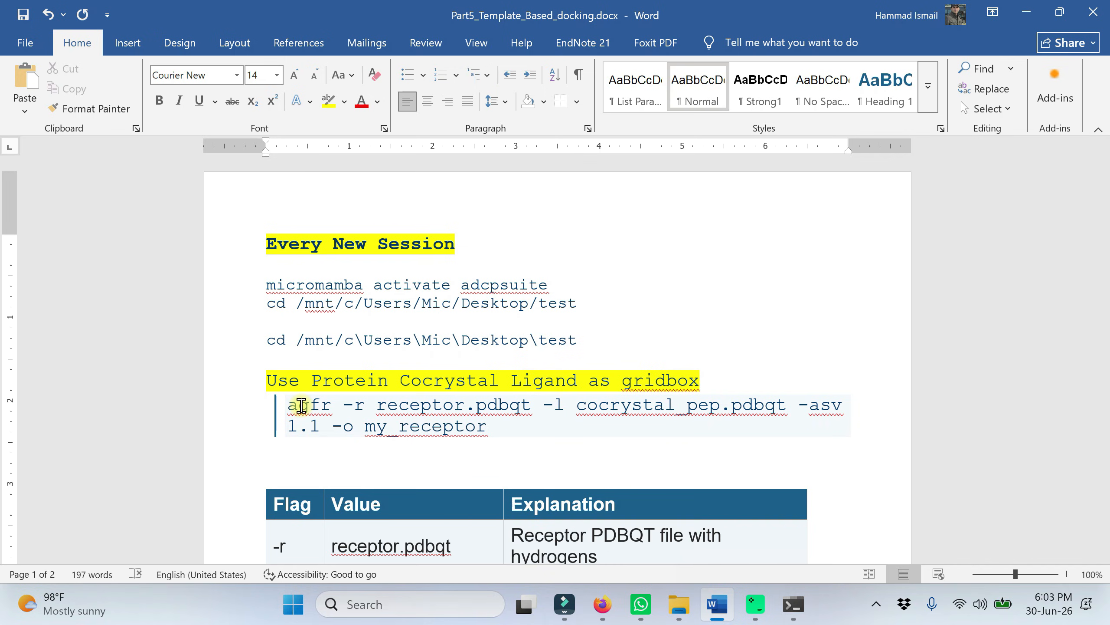
{"action": "key", "text": "Delete"}
{"action": "type", "text": "/"}
{"action": "key", "text": "Delete"}
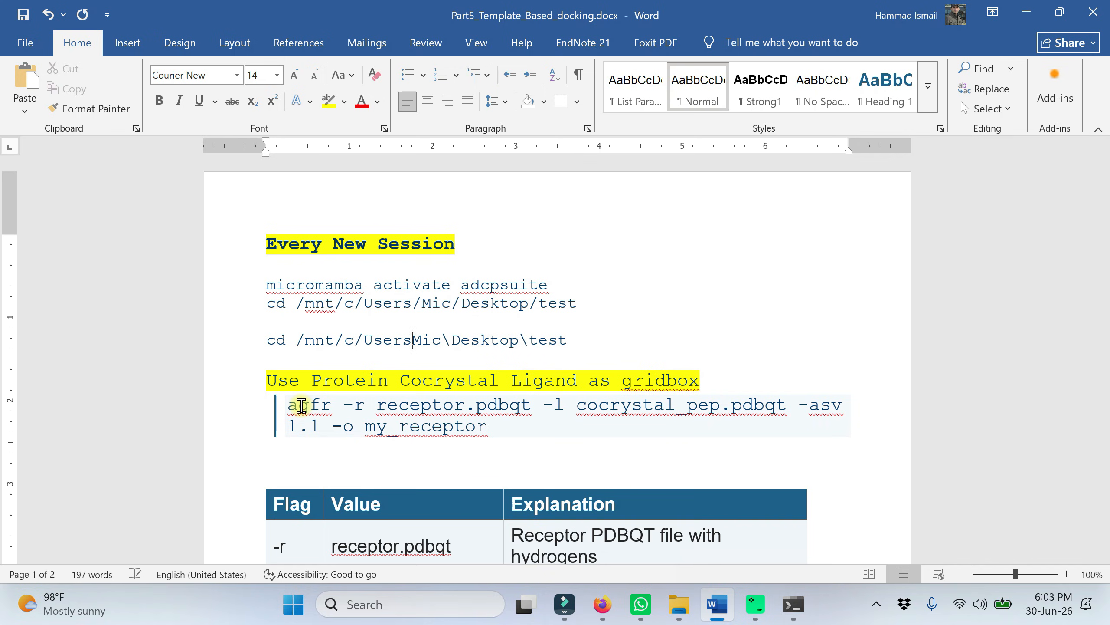
{"action": "type", "text": "/"}
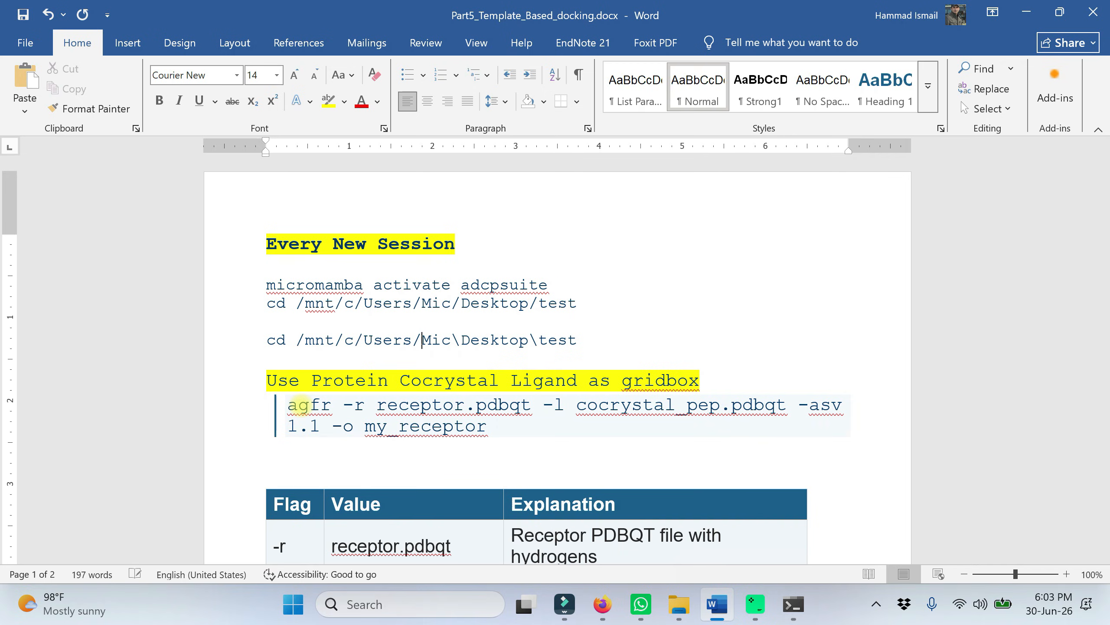
{"action": "key", "text": "Delete"}
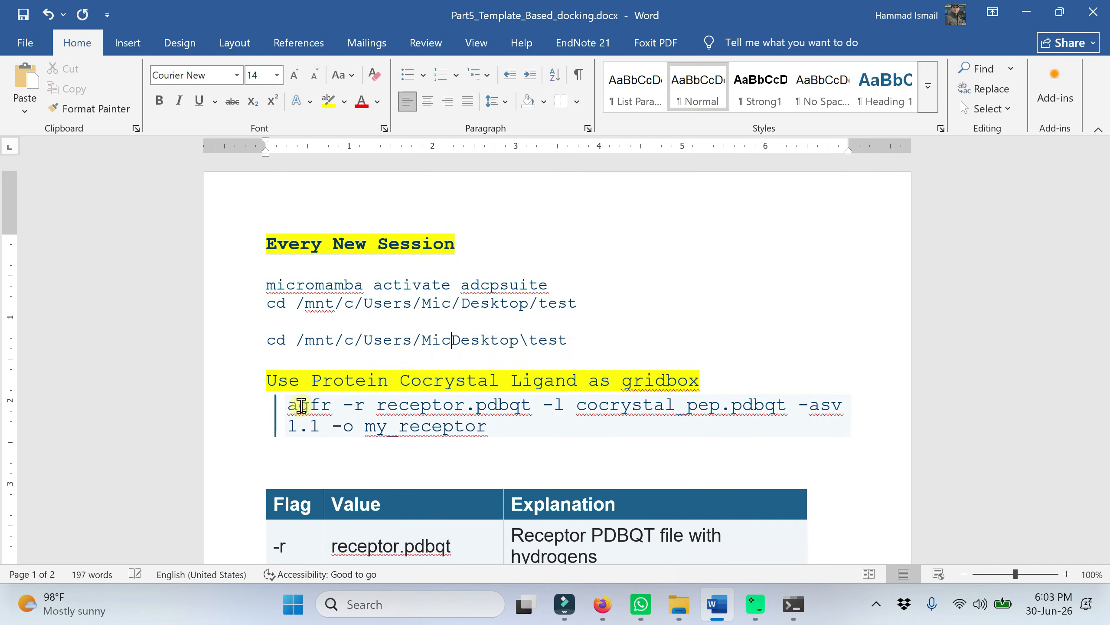
{"action": "type", "text": "/"}
{"action": "key", "text": "Right"}
{"action": "key", "text": "Right"}
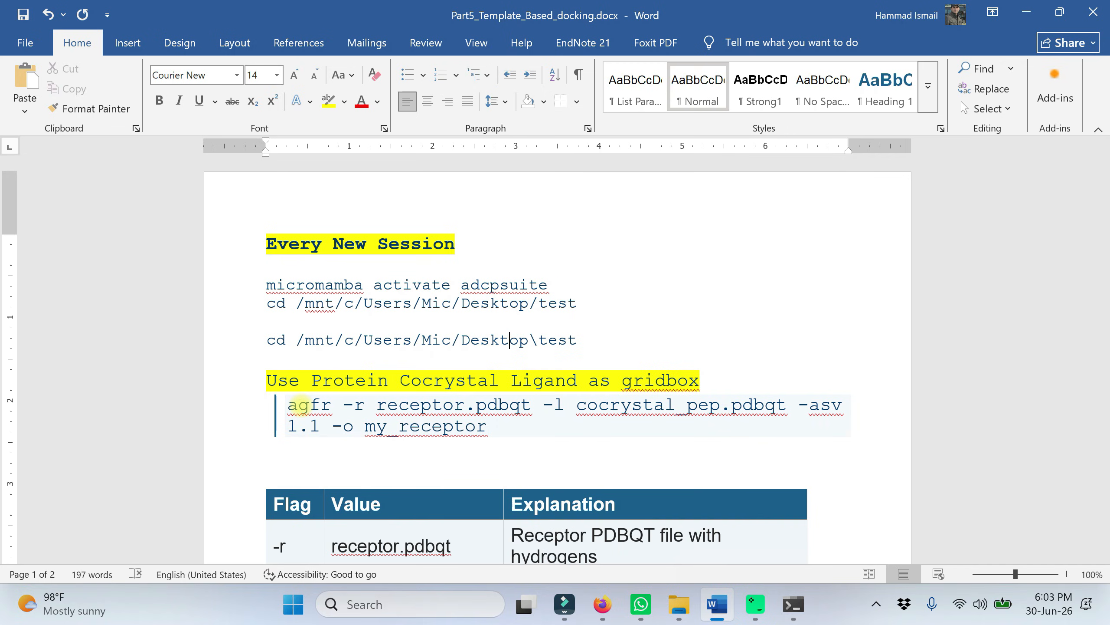
{"action": "key", "text": "Delete"}
{"action": "type", "text": "/"}
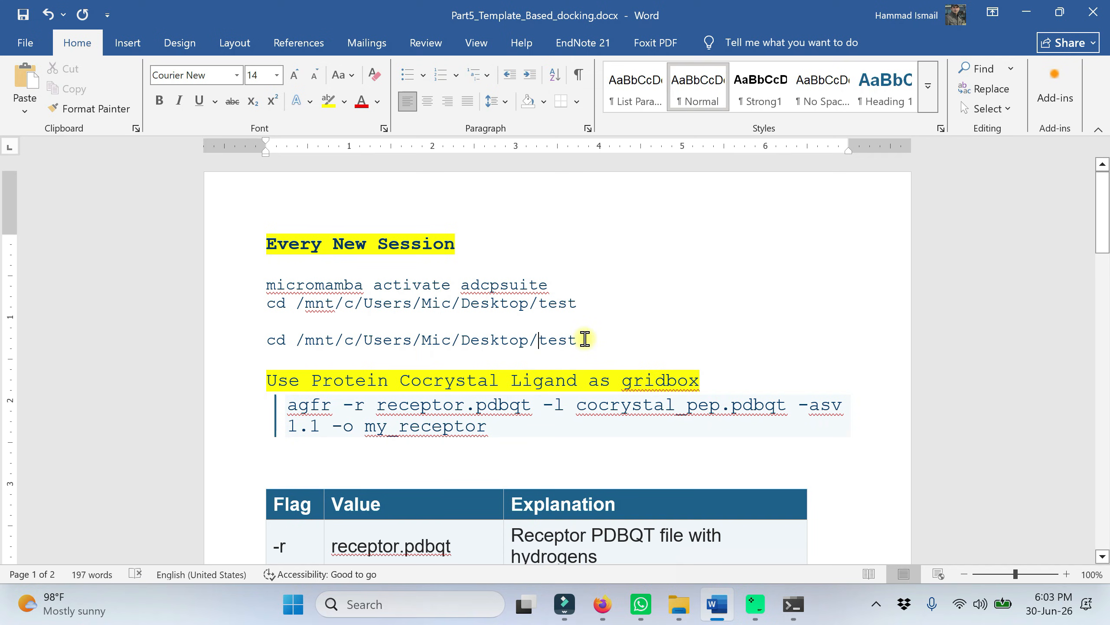
Step: Cut the converted line from the document, remove the blank lines, and run cd /mnt/c/Users/Mic/Desktop/test in the terminal
{"action": "left_click_drag", "start_coordinate": [585, 339], "coordinate": [265, 340]}
{"action": "key", "text": "ctrl+c"}
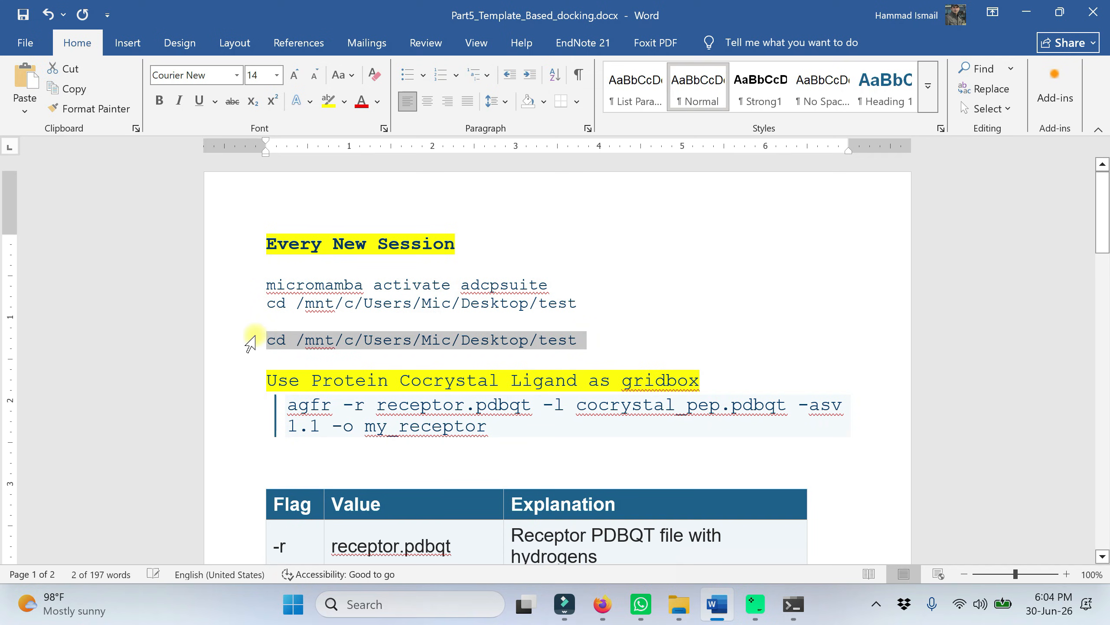
{"action": "key", "text": "Delete"}
{"action": "key", "text": "BackSpace"}
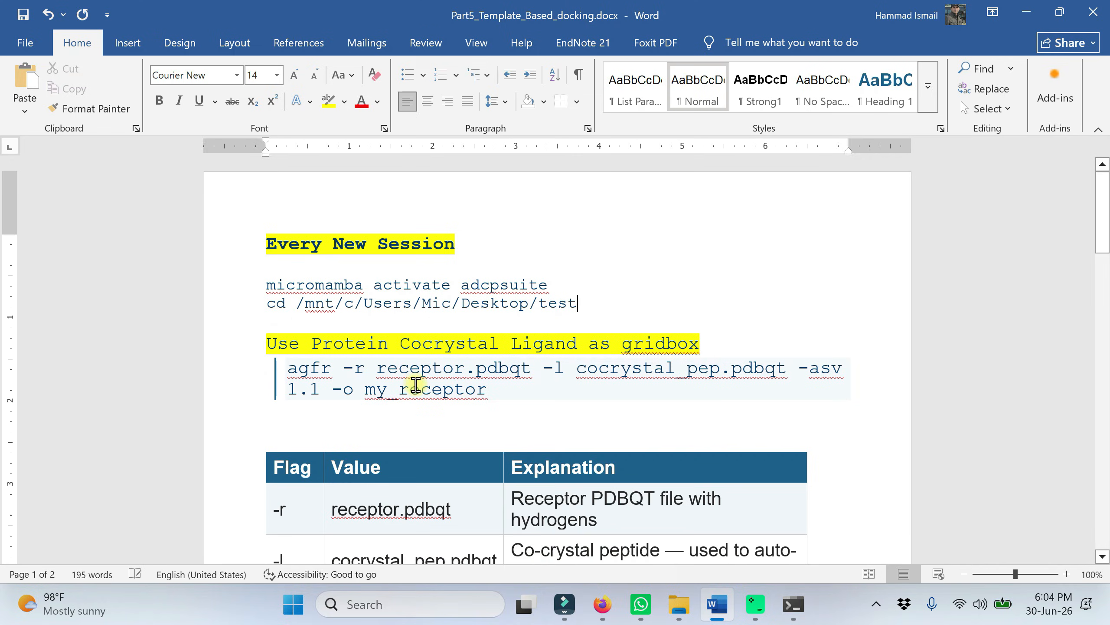
{"action": "left_click", "coordinate": [793, 603]}
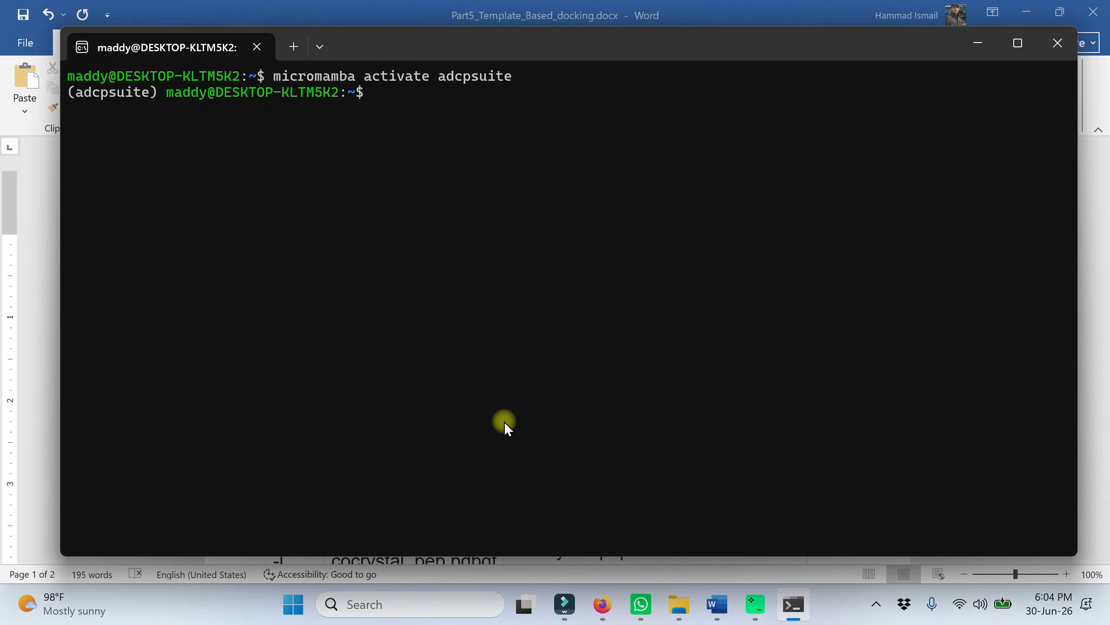
{"action": "key", "text": "ctrl+v"}
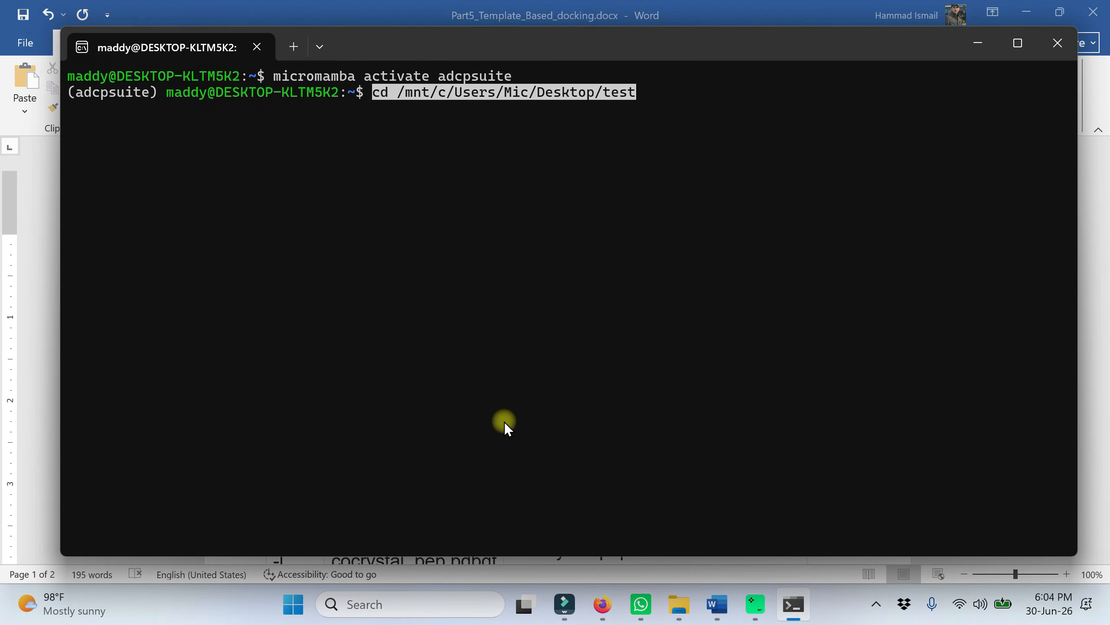
{"action": "key", "text": "Return"}
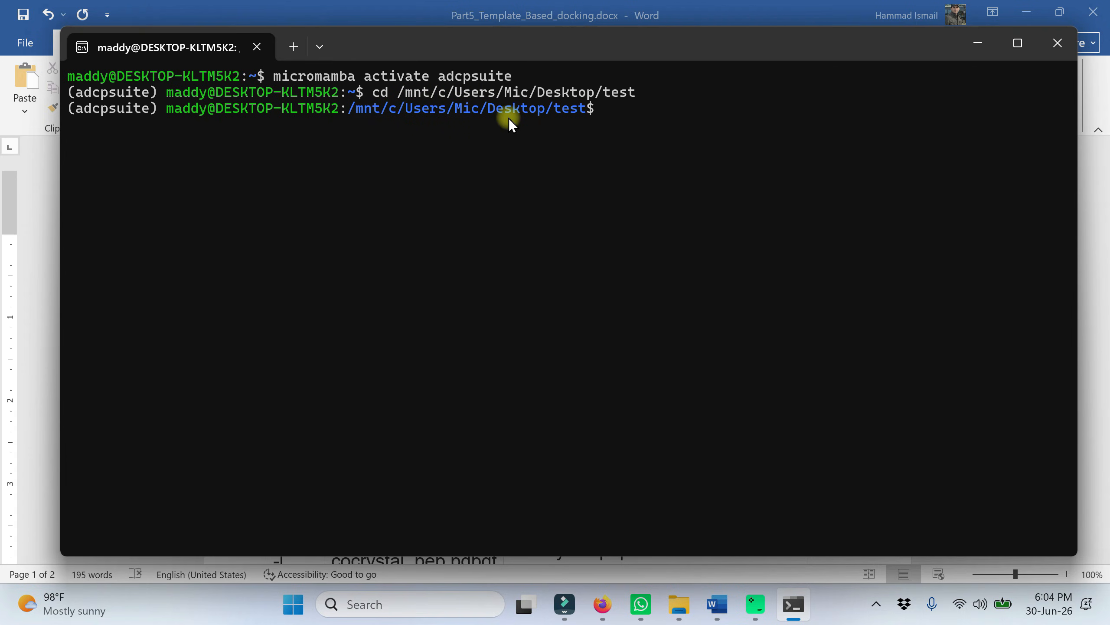
Step: List the contents of the test directory with ls, and minimize the terminal
{"action": "type", "text": "ls"}
{"action": "key", "text": "Return"}
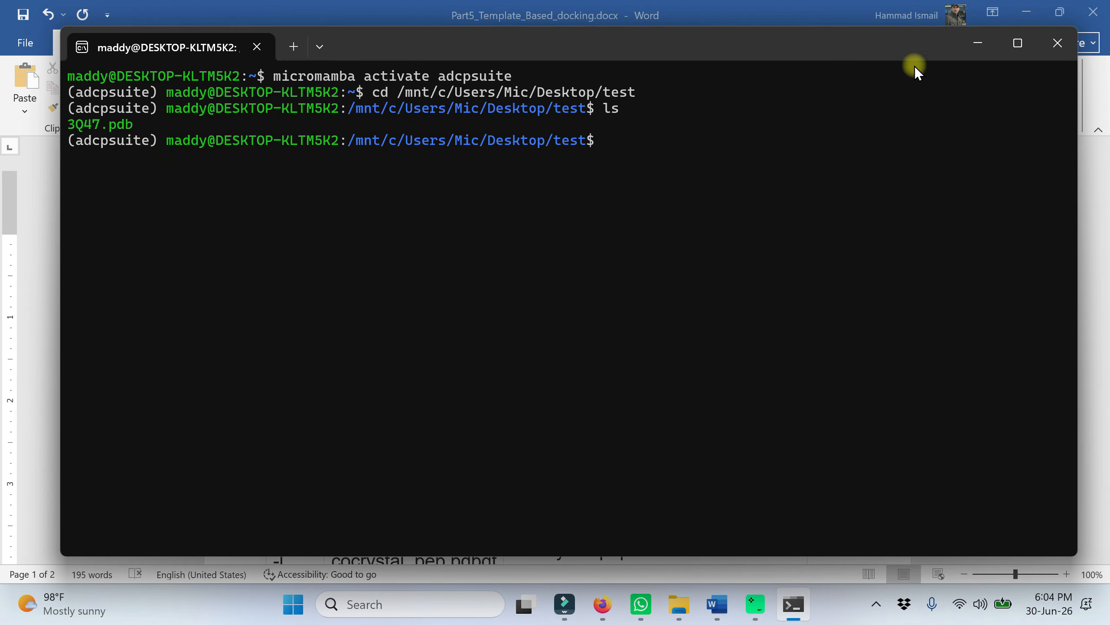
{"action": "left_click", "coordinate": [985, 53]}
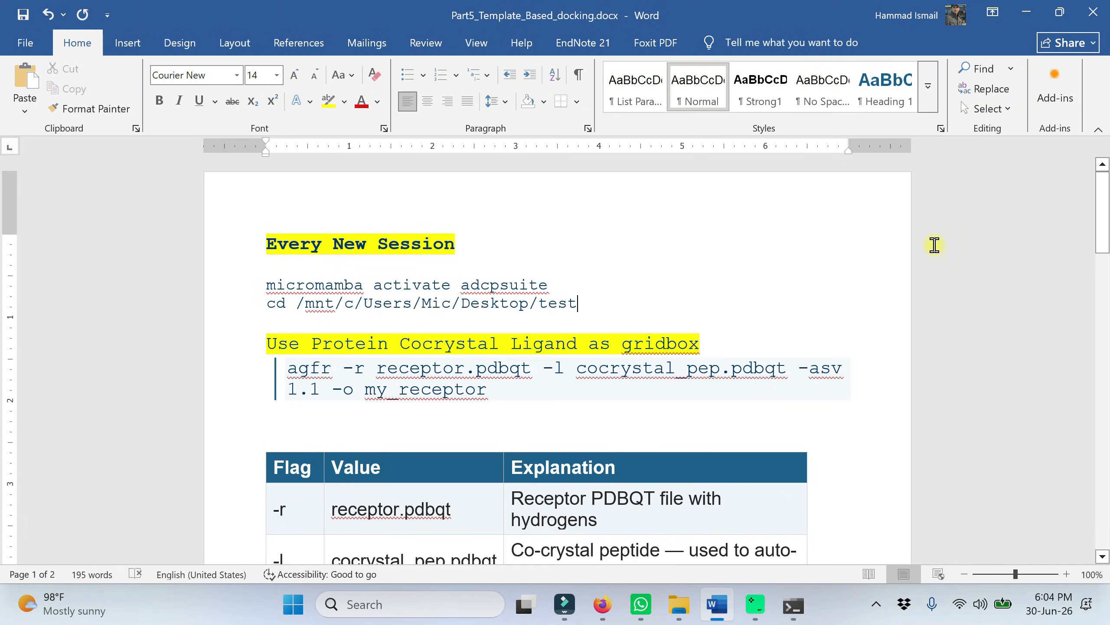
Step: Search for "auto", launch AutoDockTools-1.5.7, and maximize its window with the other windows minimized
{"action": "left_click", "coordinate": [1028, 16]}
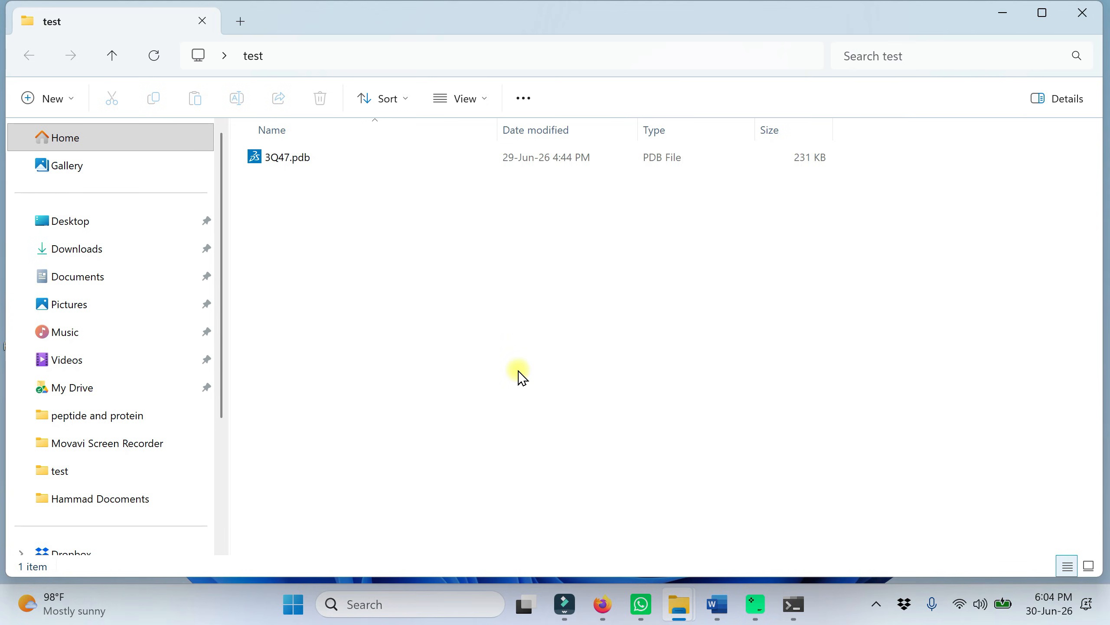
{"action": "left_click", "coordinate": [293, 604]}
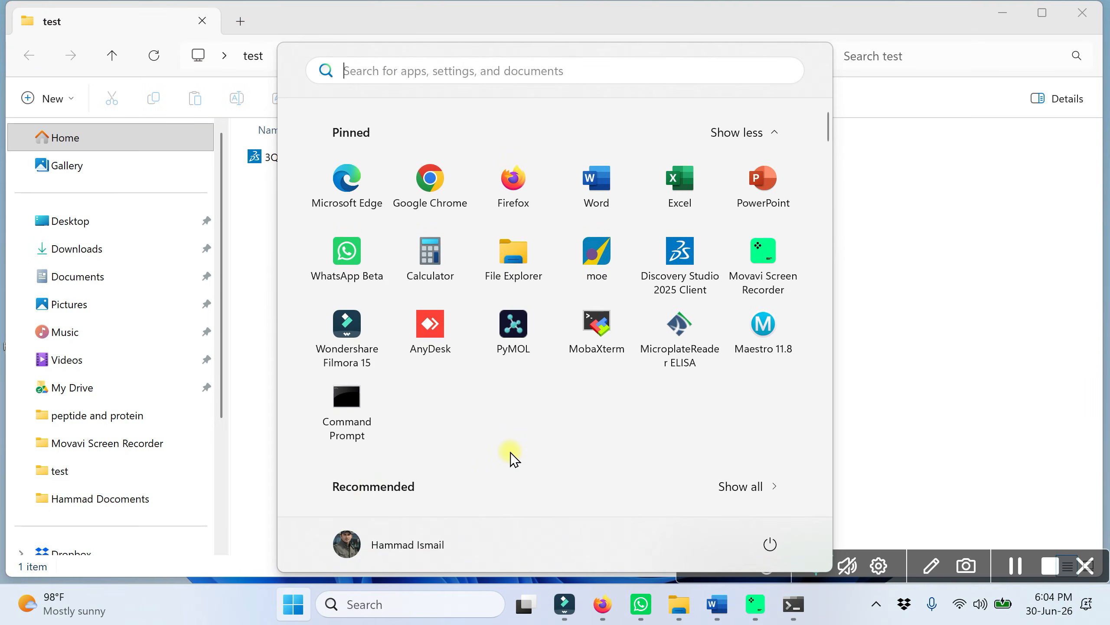
{"action": "type", "text": "auto"}
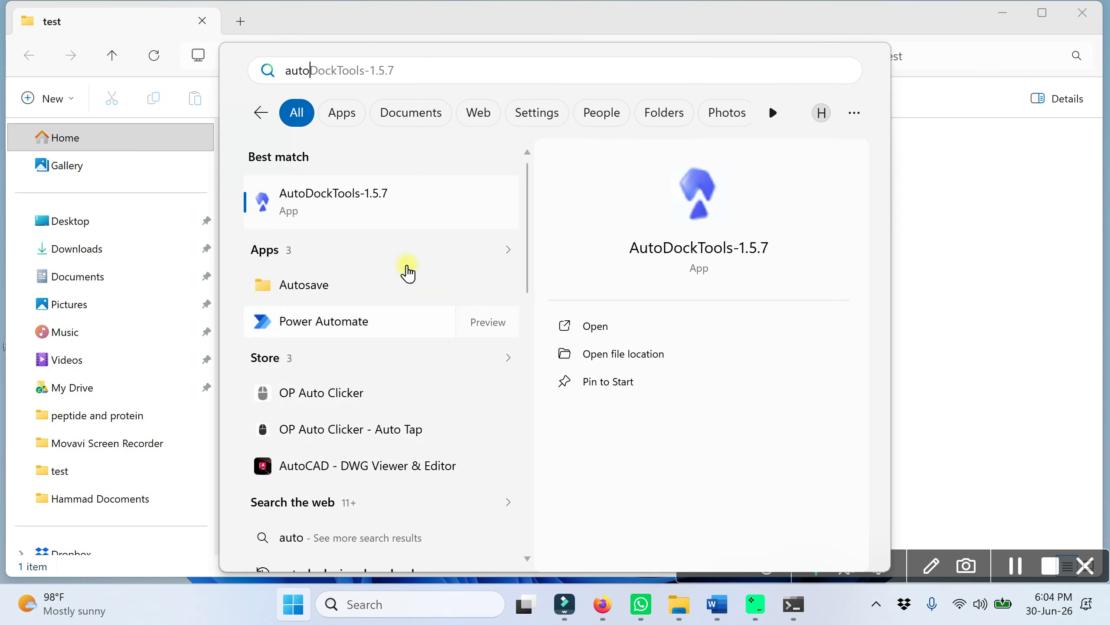
{"action": "left_click", "coordinate": [347, 204]}
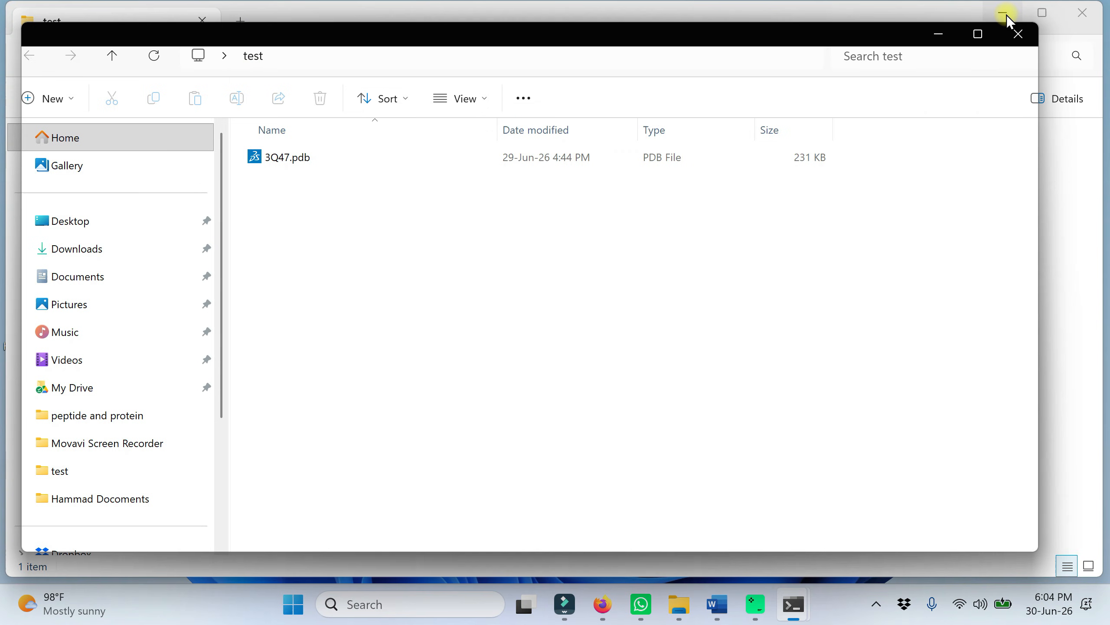
{"action": "left_click", "coordinate": [1004, 14]}
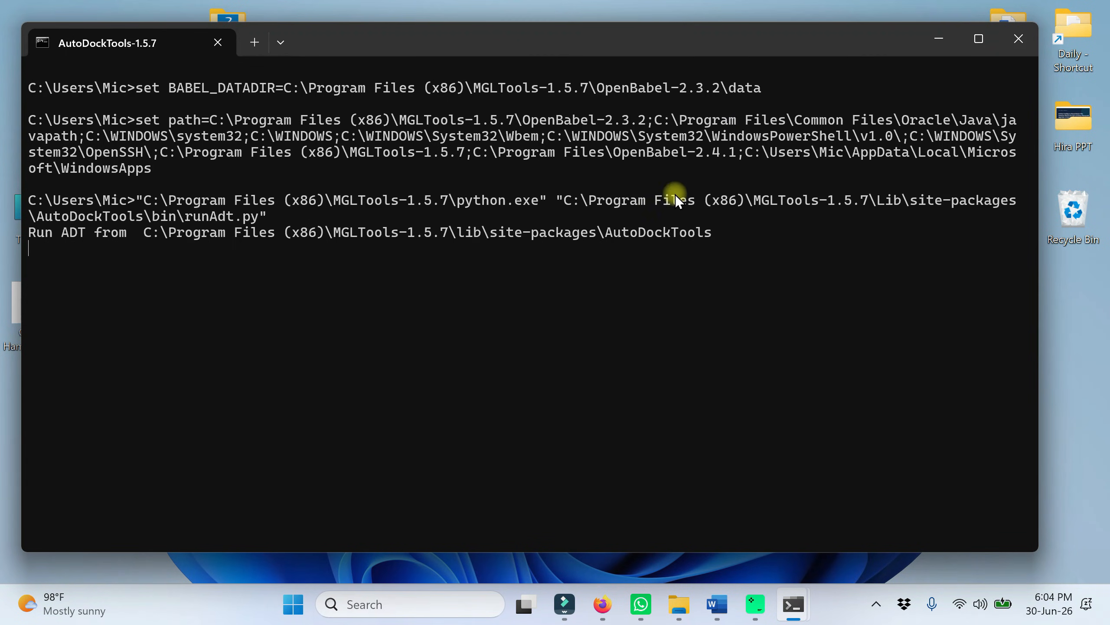
{"action": "left_click", "coordinate": [939, 39]}
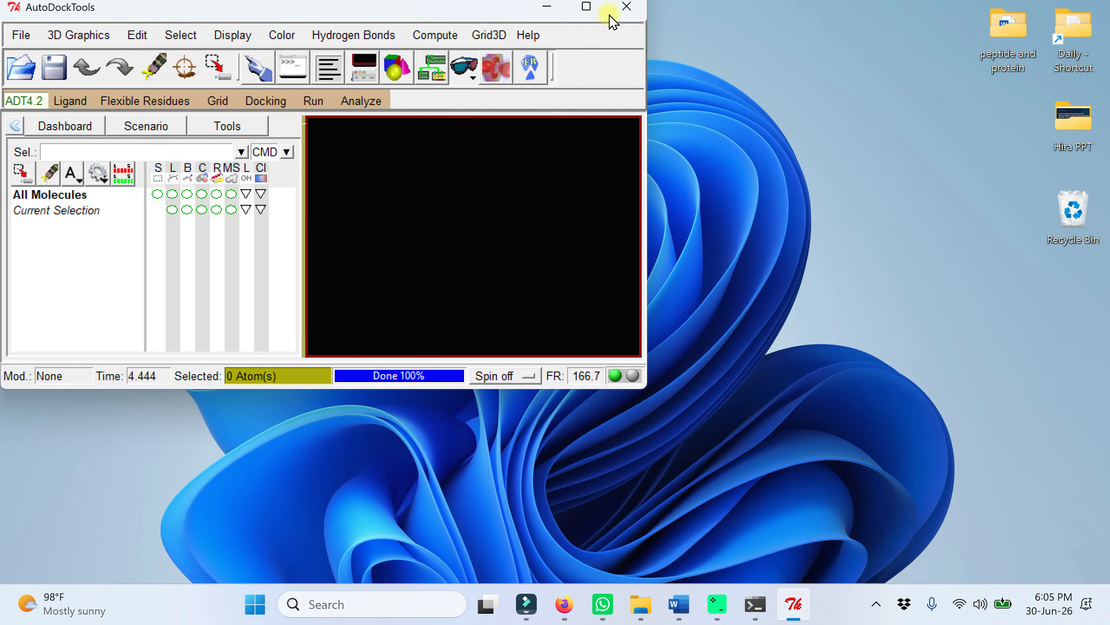
{"action": "left_click", "coordinate": [587, 7]}
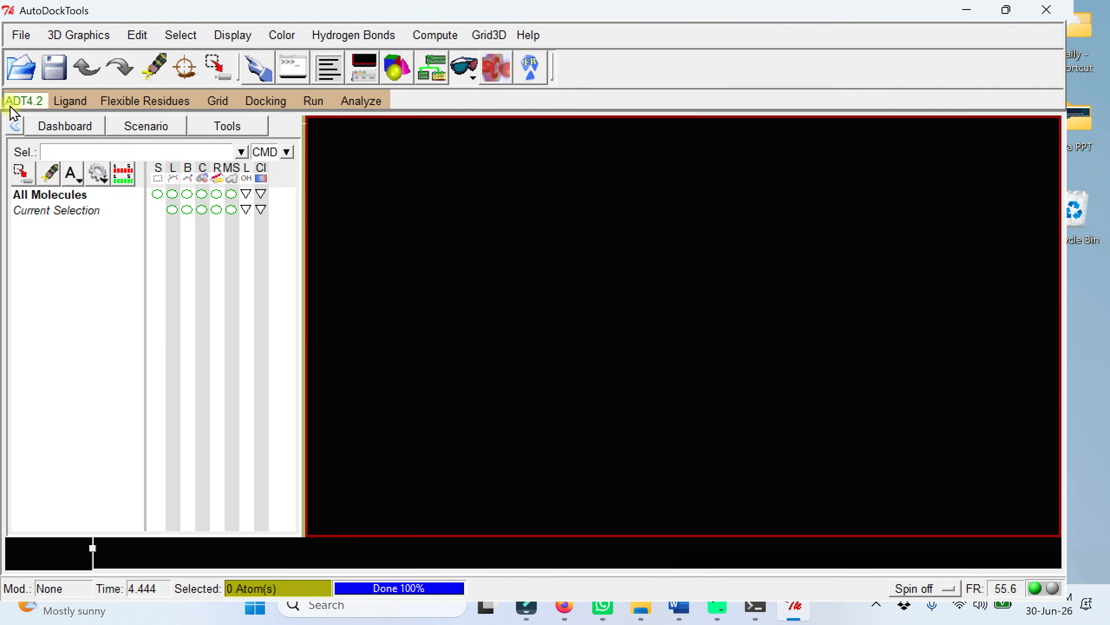
Step: Read the molecule file 3Q47.pdb from the test folder on the Desktop
{"action": "left_click", "coordinate": [21, 34]}
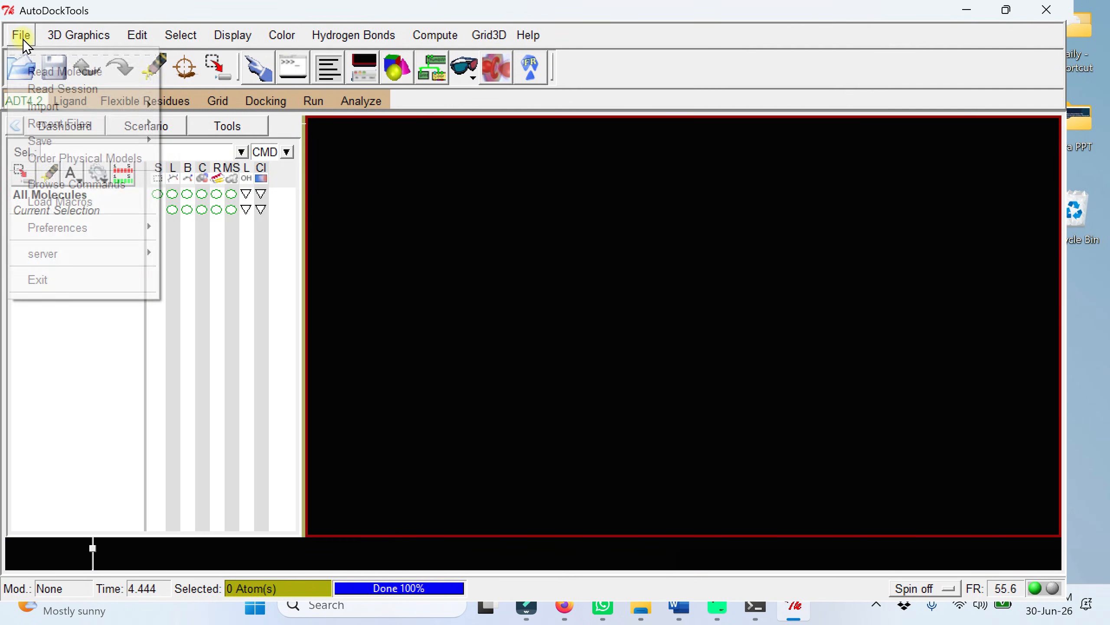
{"action": "left_click", "coordinate": [45, 71]}
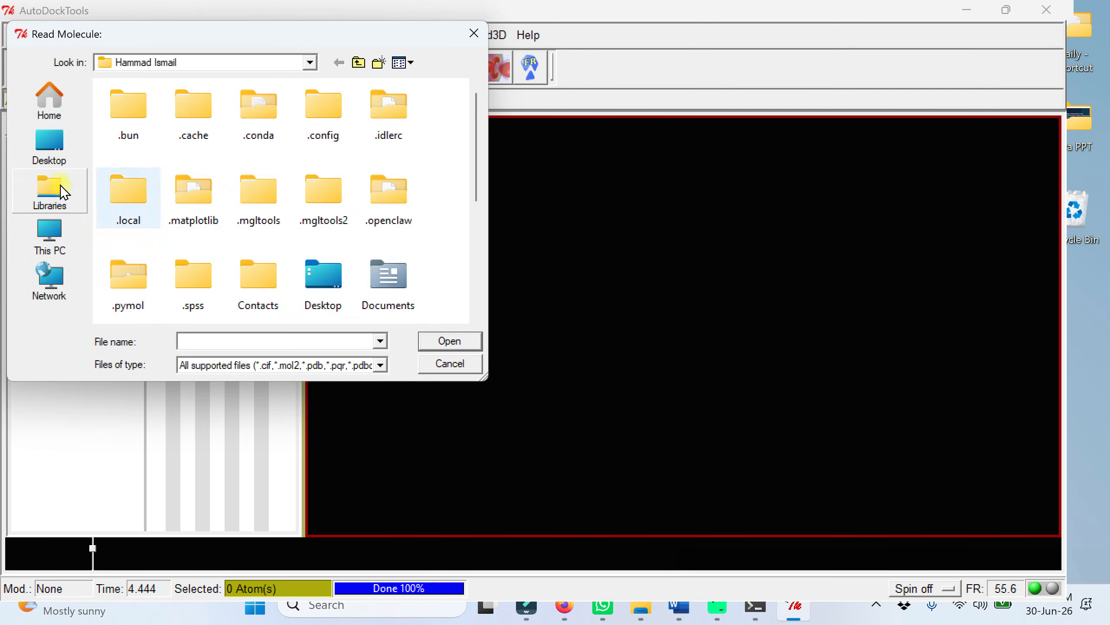
{"action": "left_click", "coordinate": [49, 145]}
{"action": "scroll", "coordinate": [280, 232], "scroll_direction": "up", "scroll_amount": 3}
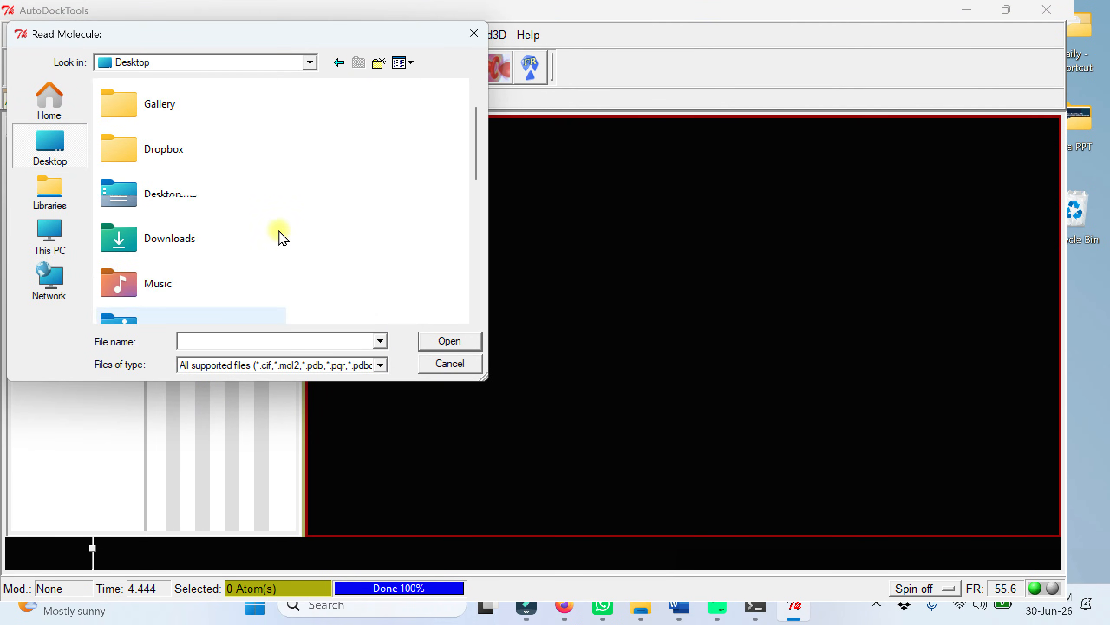
{"action": "double_click", "coordinate": [176, 206]}
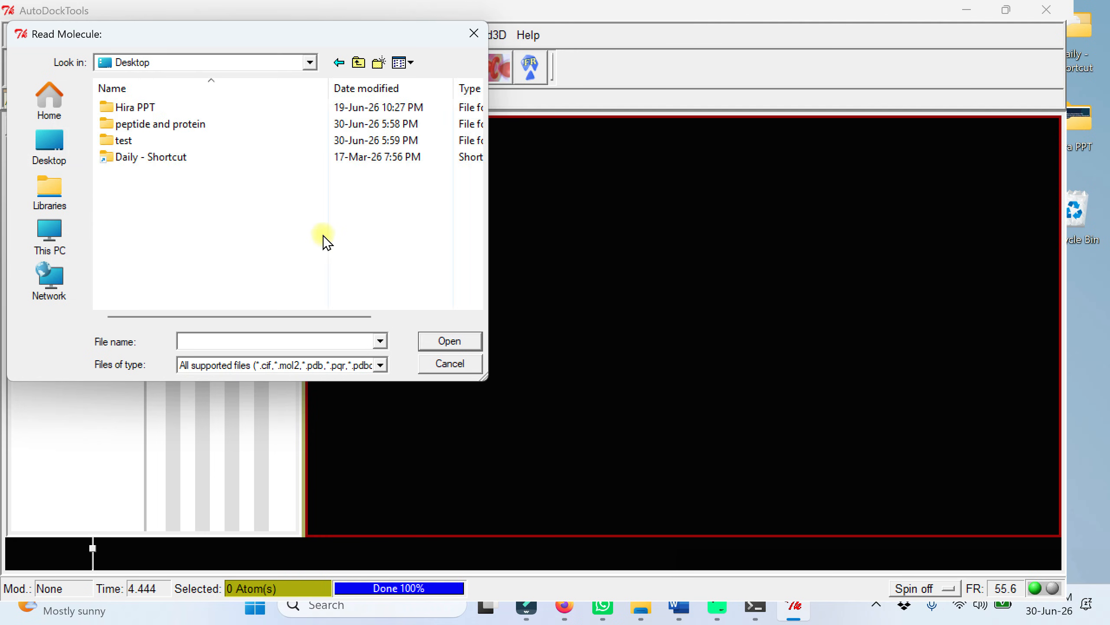
{"action": "double_click", "coordinate": [121, 141]}
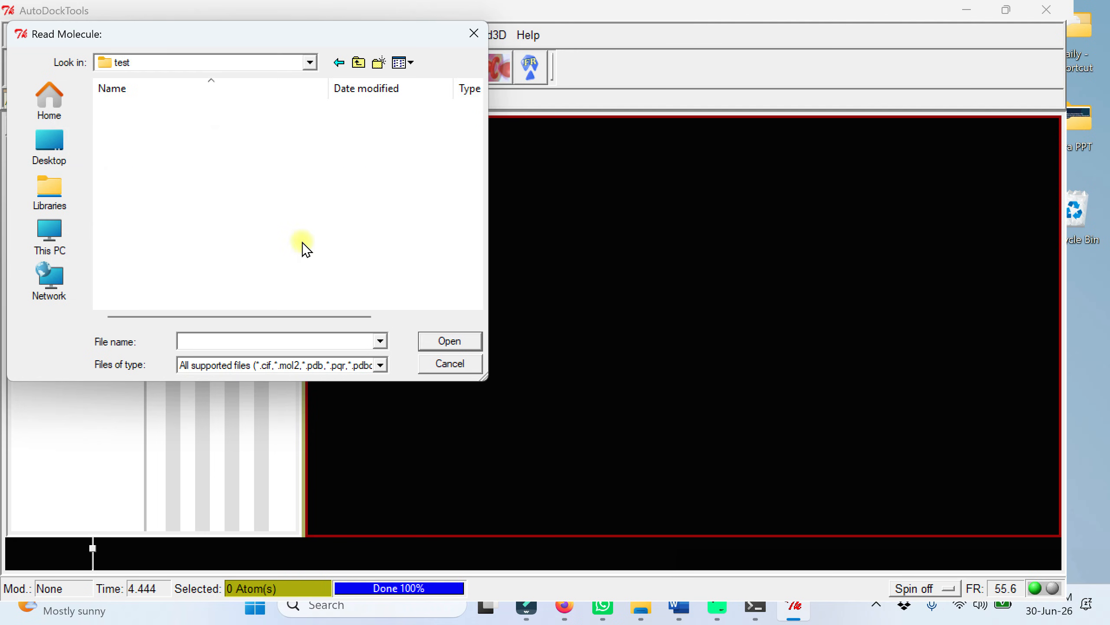
{"action": "double_click", "coordinate": [123, 111]}
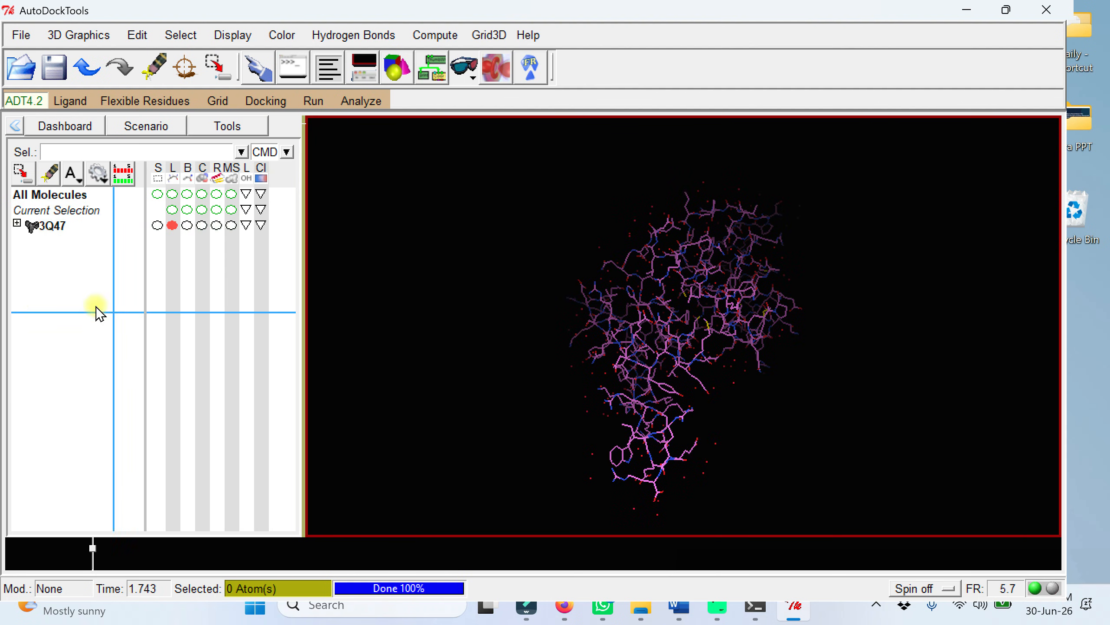
Step: Expand the 3Q47 molecule to list its chains and delete its water molecules
{"action": "left_click", "coordinate": [17, 223]}
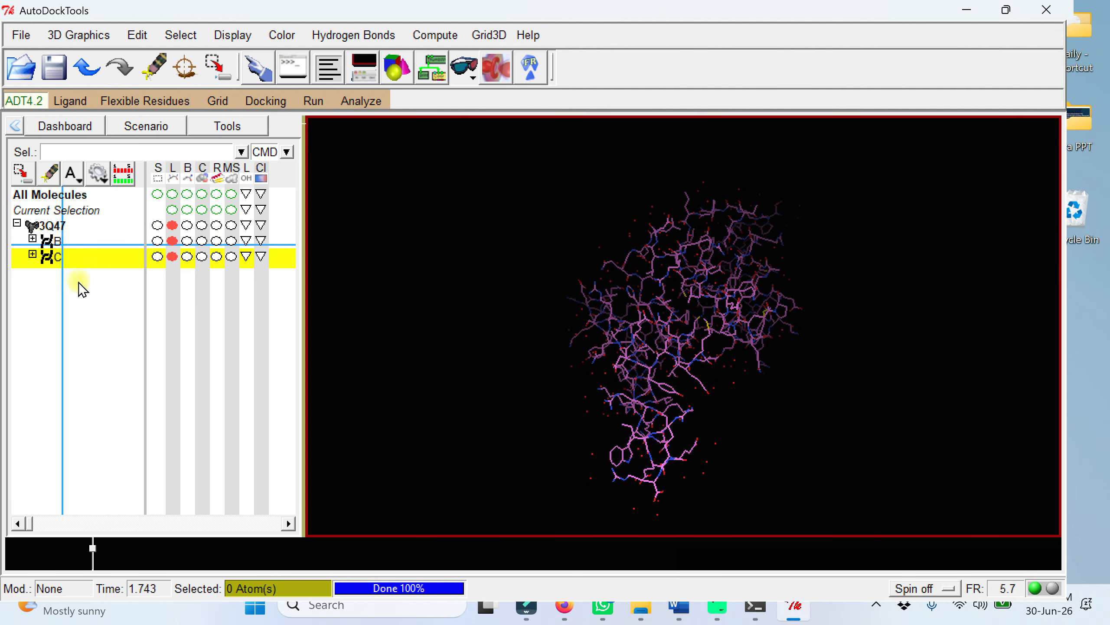
{"action": "left_click", "coordinate": [136, 35]}
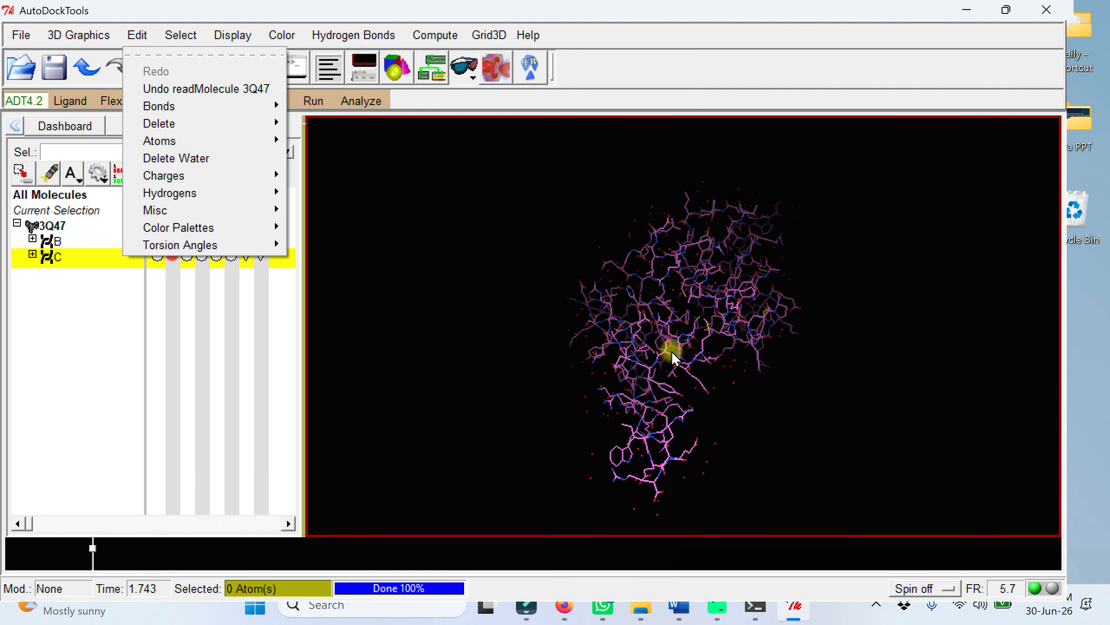
{"action": "left_click", "coordinate": [222, 158]}
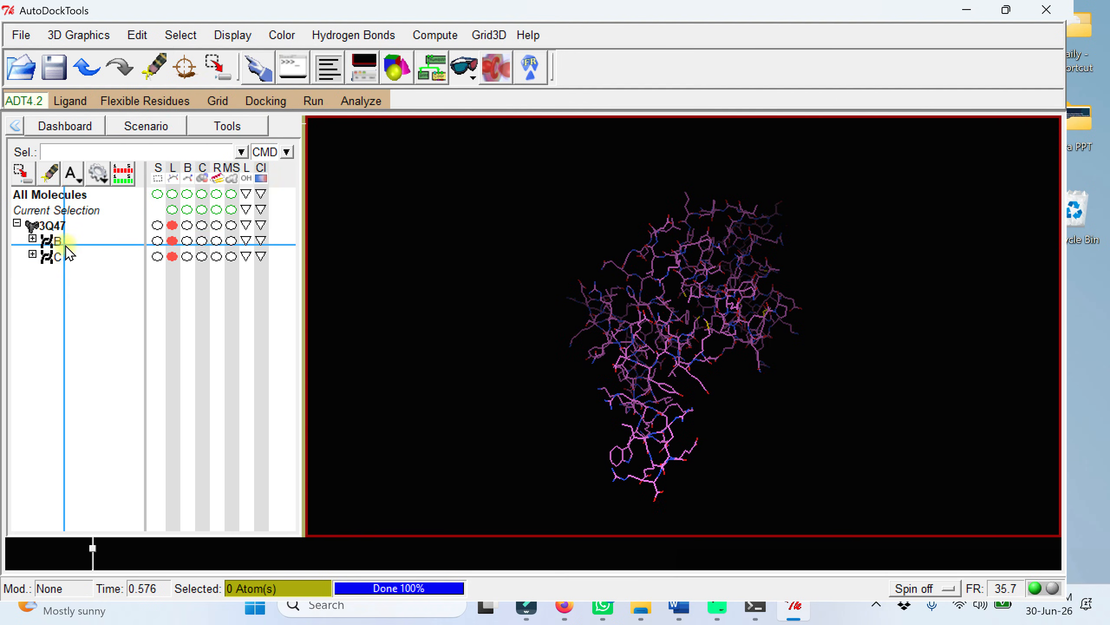
Step: Select chain C of 3Q47 and delete its atoms, leaving chain B as the receptor
{"action": "left_click_drag", "start_coordinate": [46, 241], "coordinate": [69, 262]}
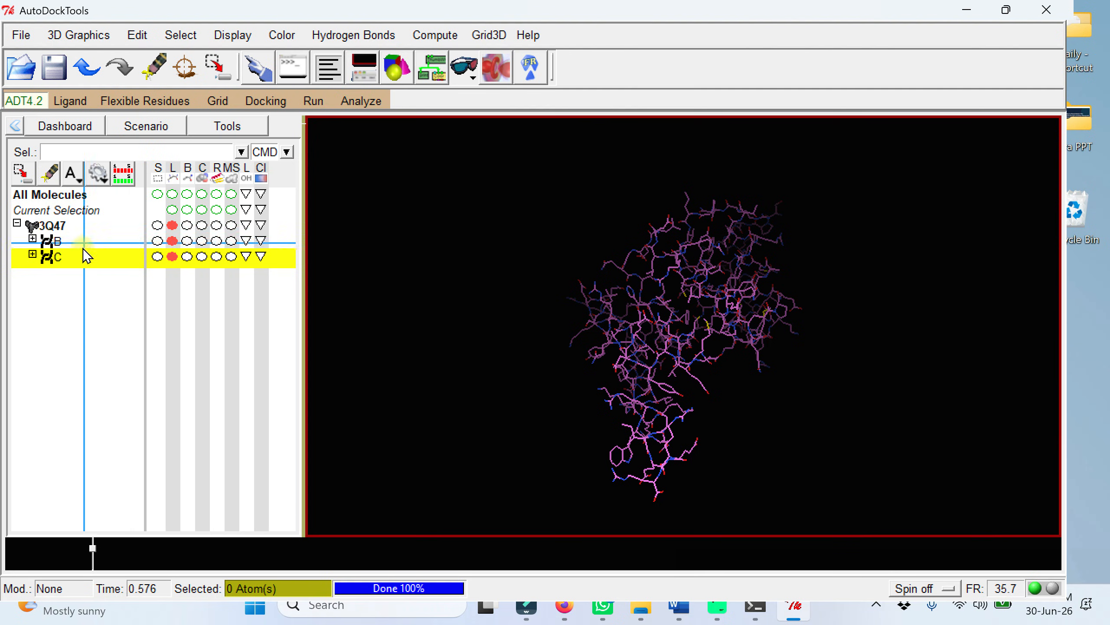
{"action": "left_click", "coordinate": [157, 258]}
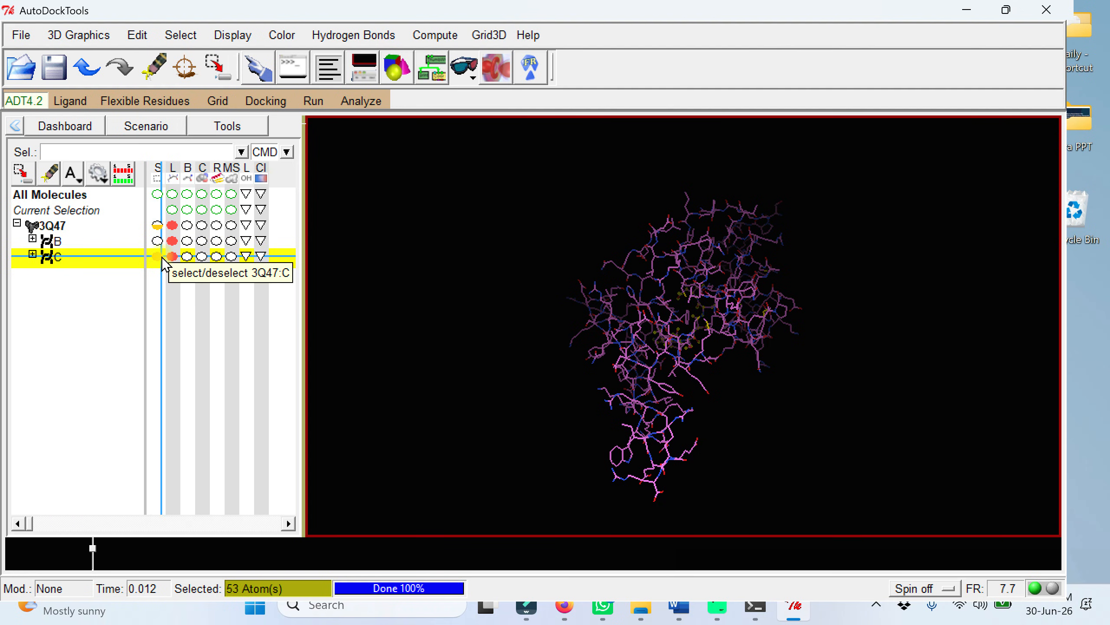
{"action": "left_click", "coordinate": [132, 35]}
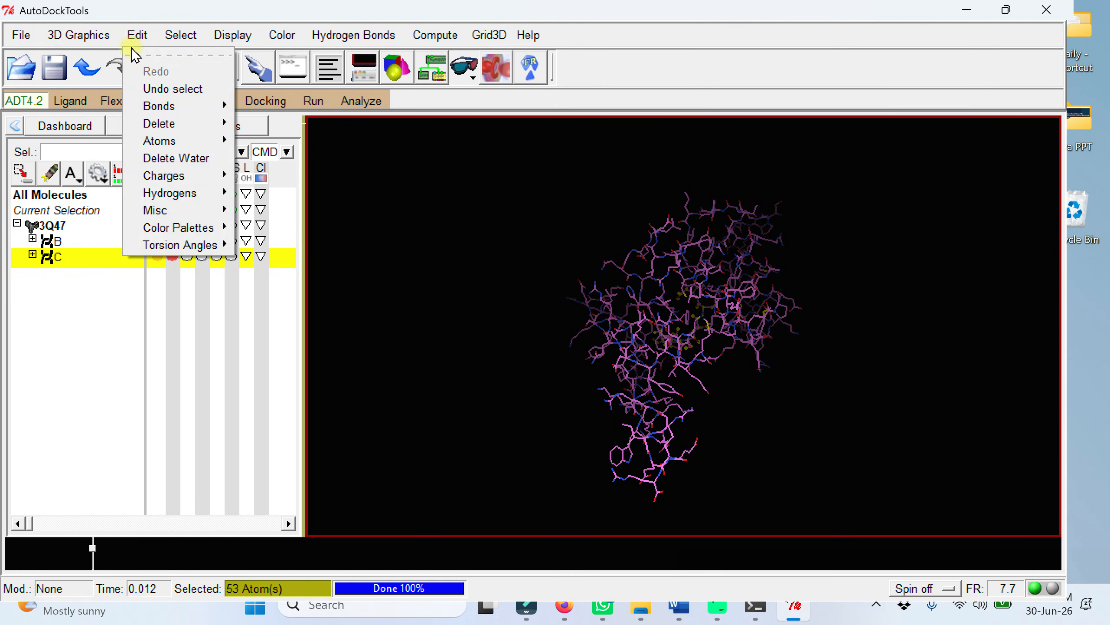
{"action": "mouse_move", "coordinate": [164, 123]}
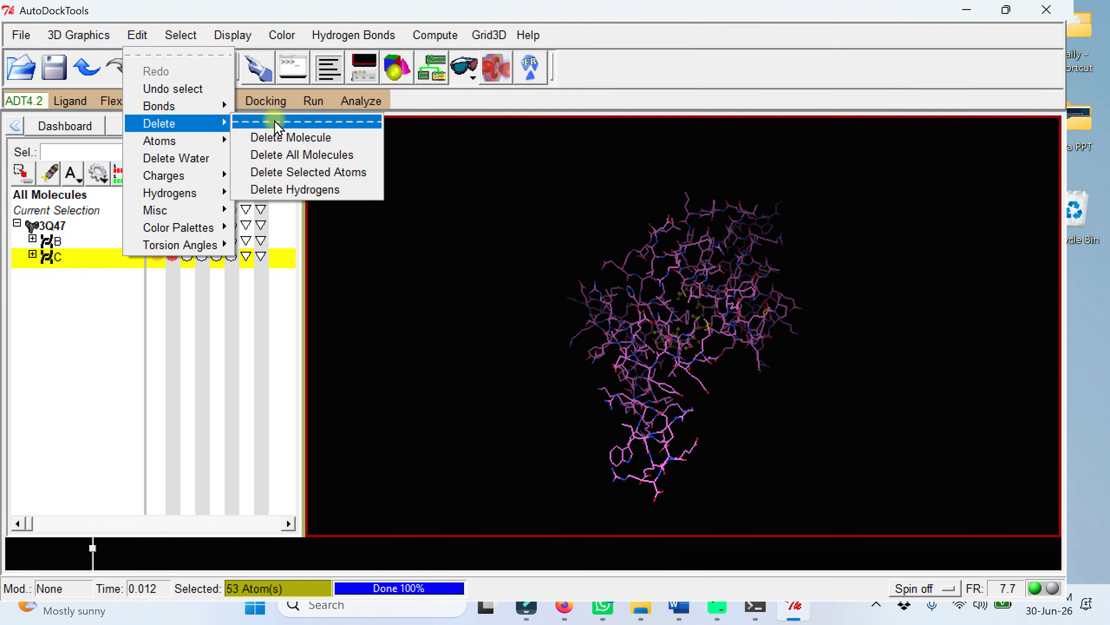
{"action": "left_click", "coordinate": [318, 178]}
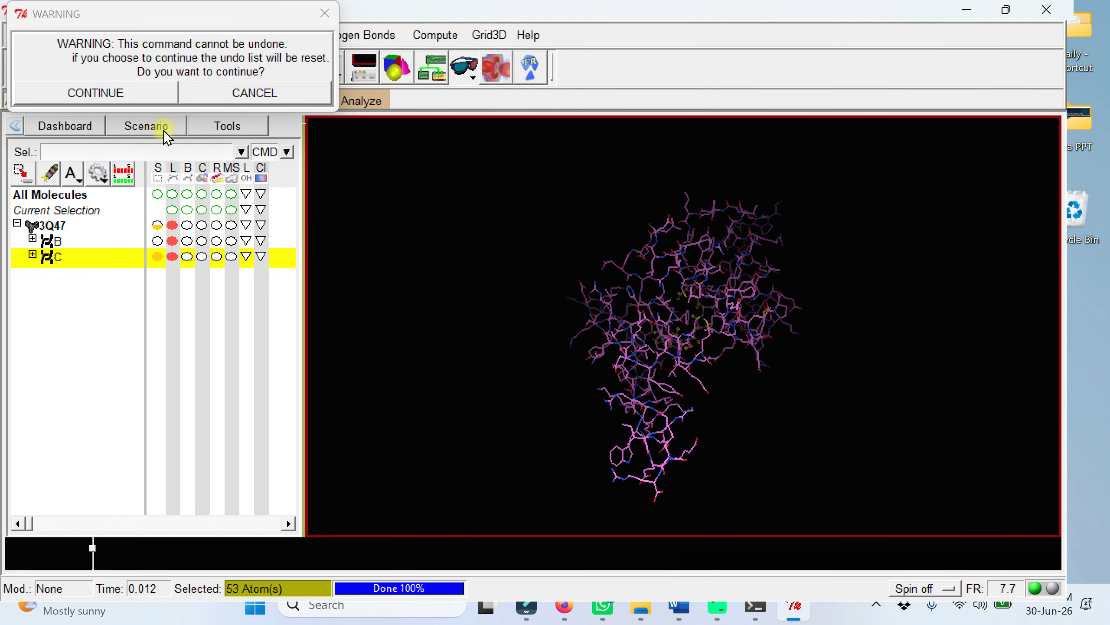
{"action": "left_click", "coordinate": [103, 94]}
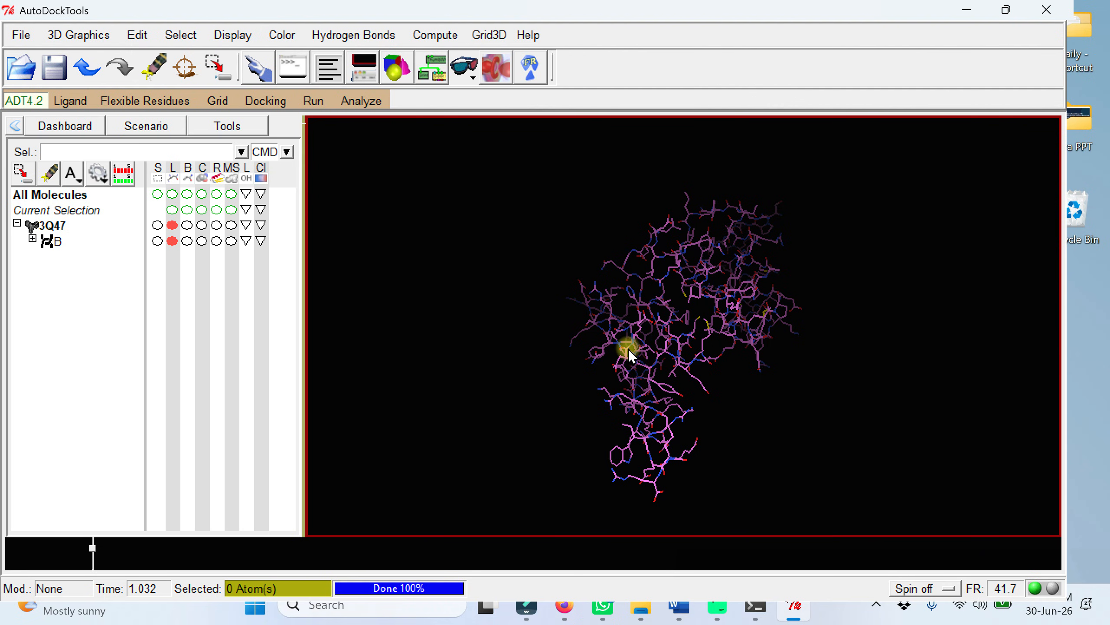
Step: Add polar-only hydrogens to 3Q47 using the noBondOrder method with atom renumbering
{"action": "left_click", "coordinate": [137, 35]}
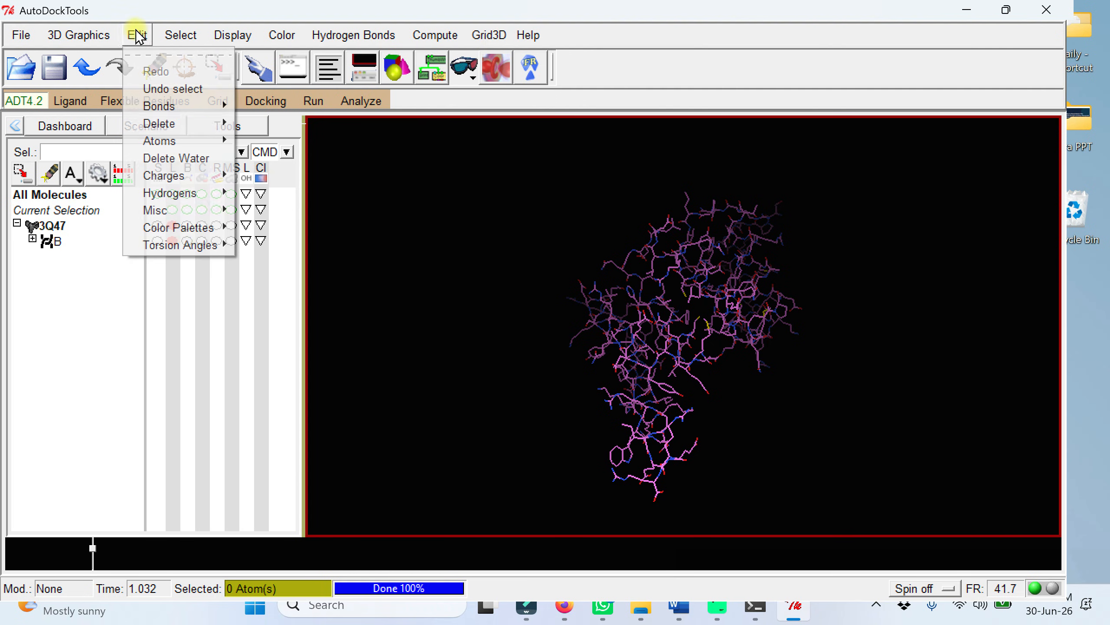
{"action": "mouse_move", "coordinate": [196, 194]}
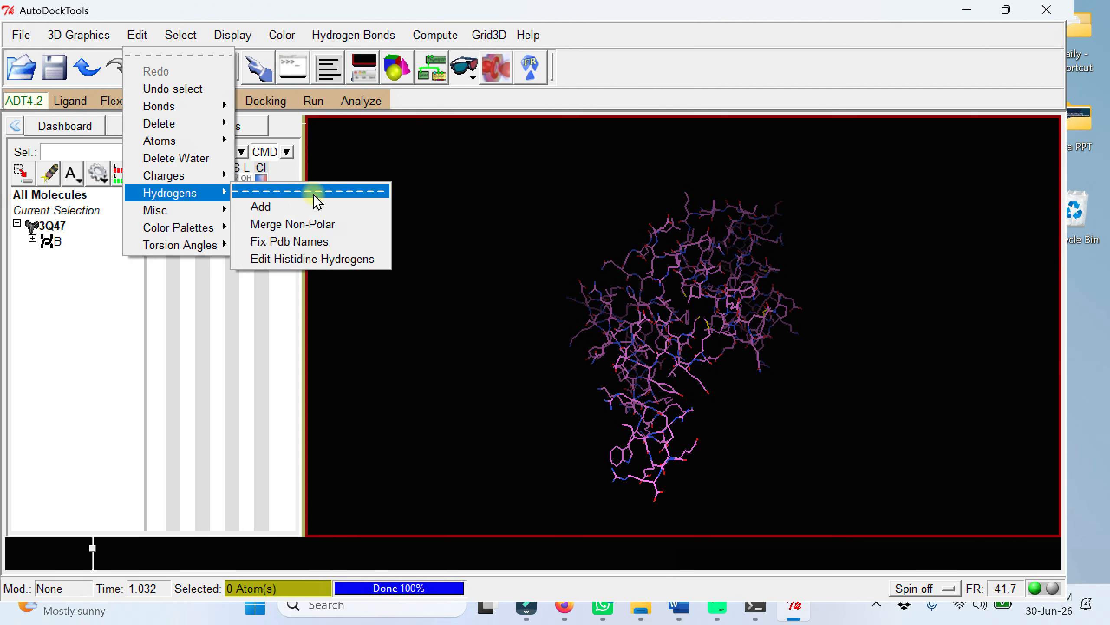
{"action": "left_click", "coordinate": [300, 206]}
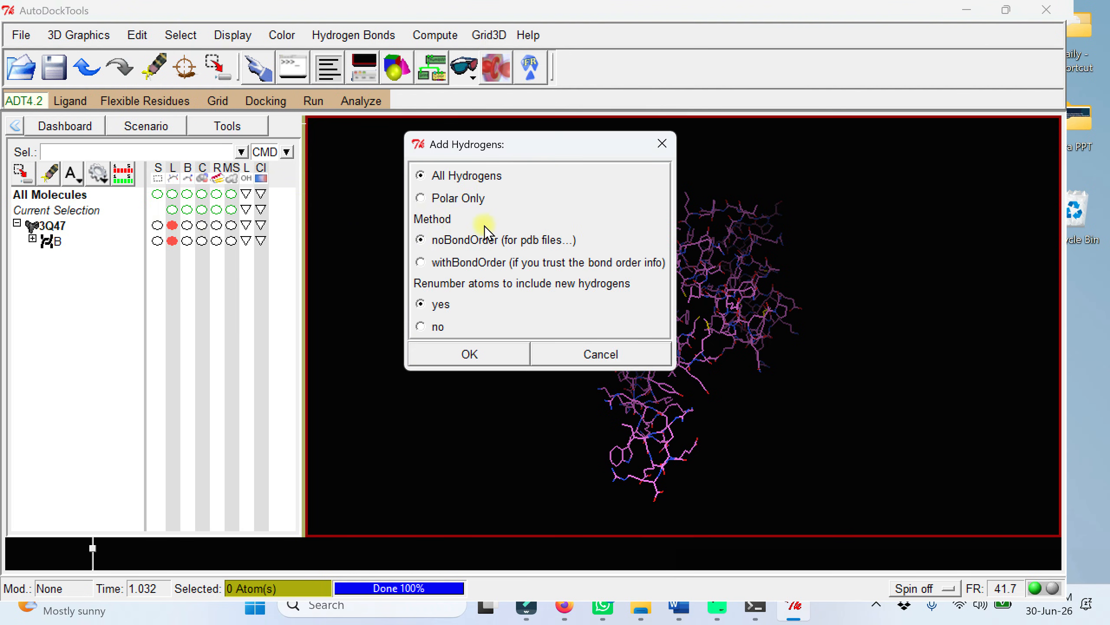
{"action": "left_click", "coordinate": [422, 198]}
{"action": "left_click", "coordinate": [485, 357]}
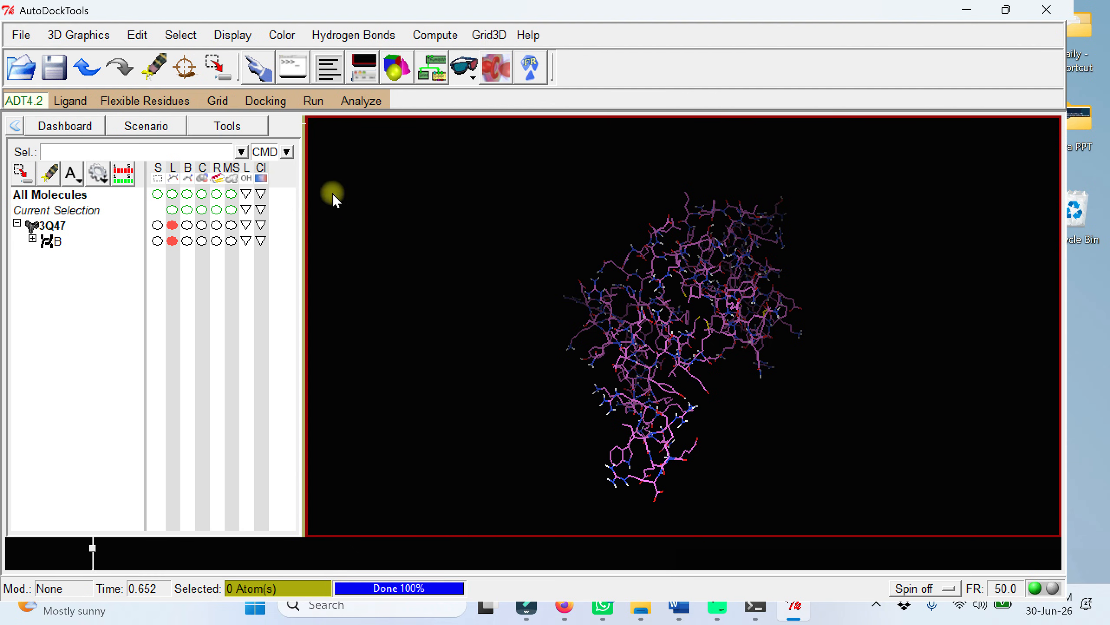
Step: Add Kollman charges to the 3Q47 receptor and acknowledge the charge message
{"action": "left_click", "coordinate": [137, 35]}
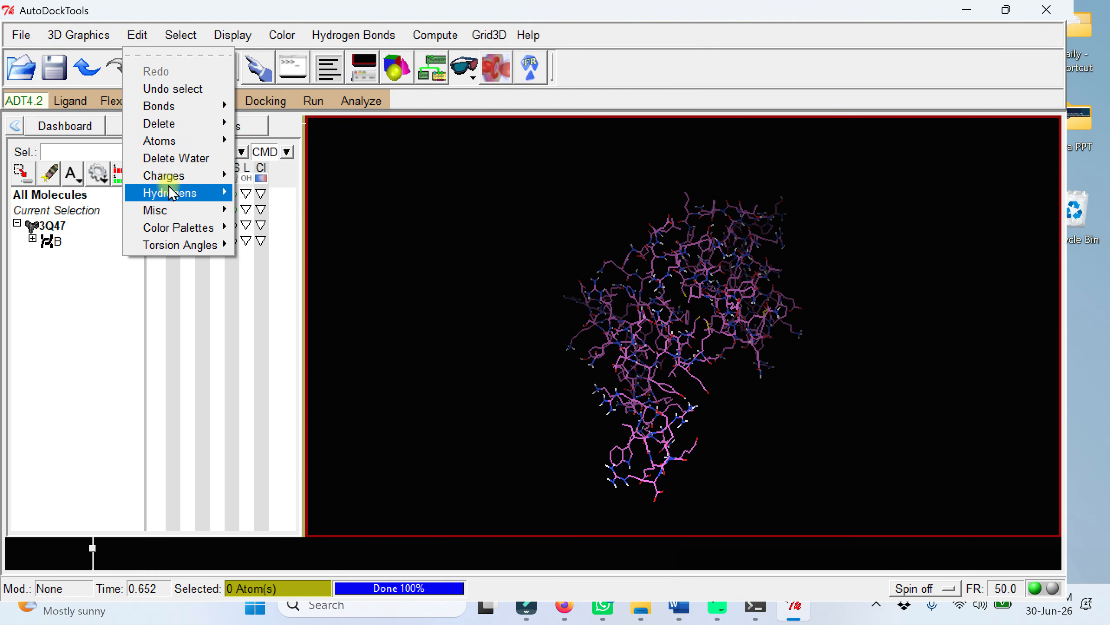
{"action": "mouse_move", "coordinate": [168, 177]}
{"action": "left_click", "coordinate": [291, 188]}
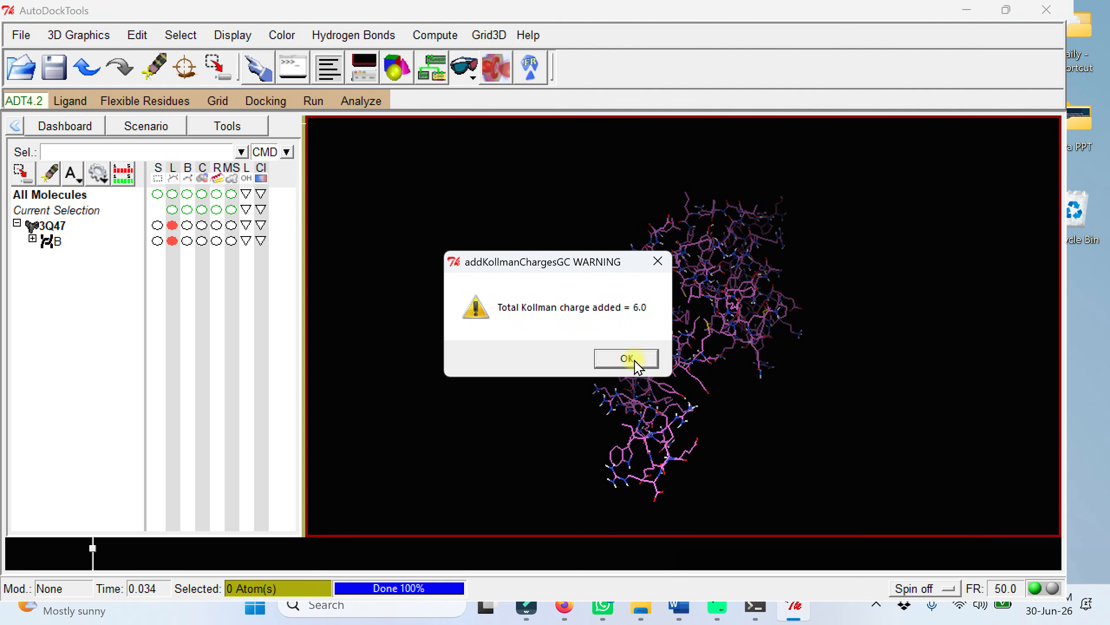
{"action": "left_click", "coordinate": [627, 359]}
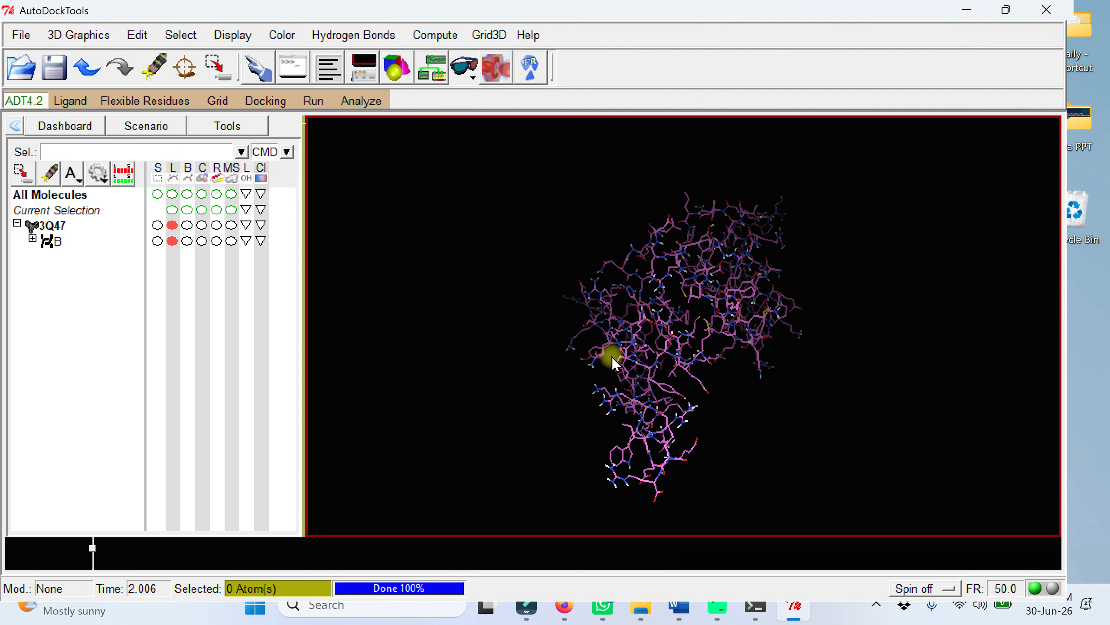
Step: Choose 3Q47 as the grid macromolecule and accept the initialization message
{"action": "left_click", "coordinate": [225, 106]}
{"action": "mouse_move", "coordinate": [253, 154]}
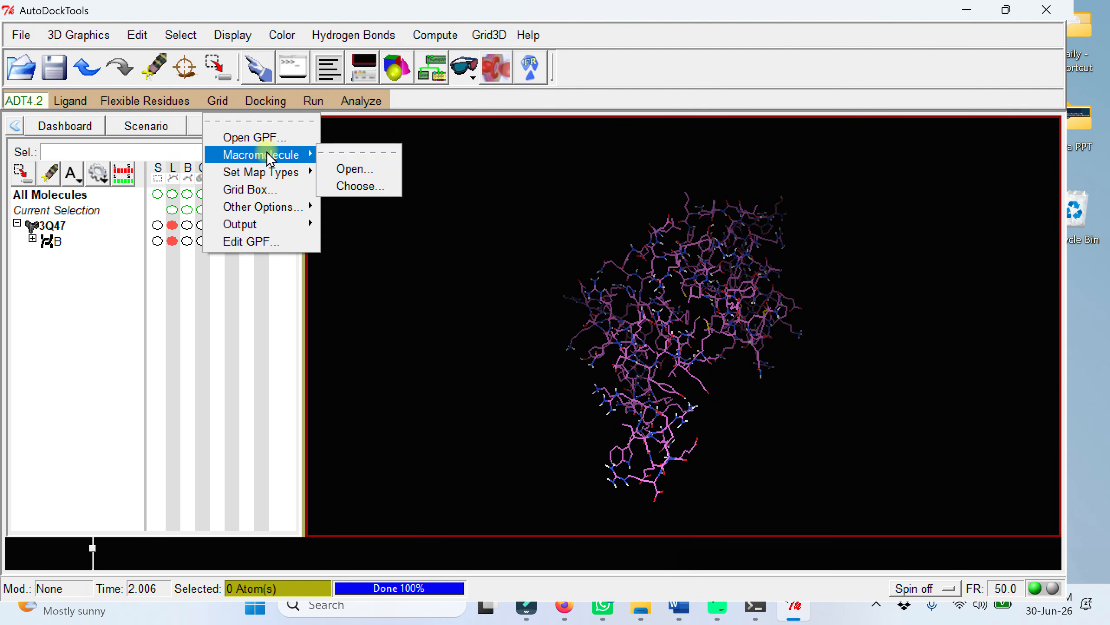
{"action": "left_click", "coordinate": [368, 185]}
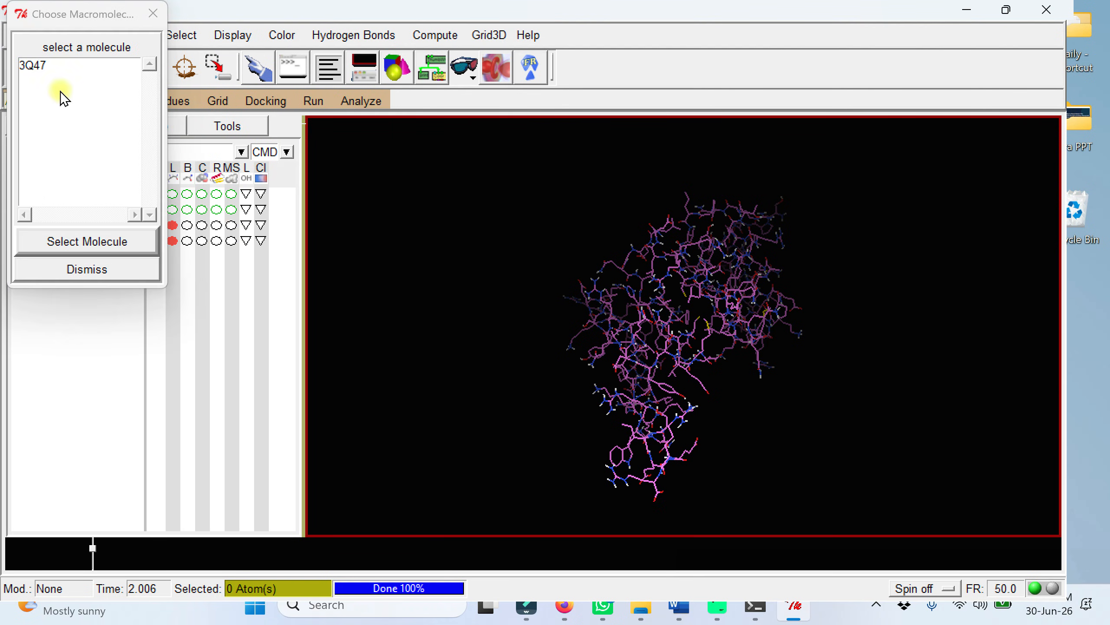
{"action": "left_click", "coordinate": [33, 65]}
{"action": "left_click", "coordinate": [111, 241]}
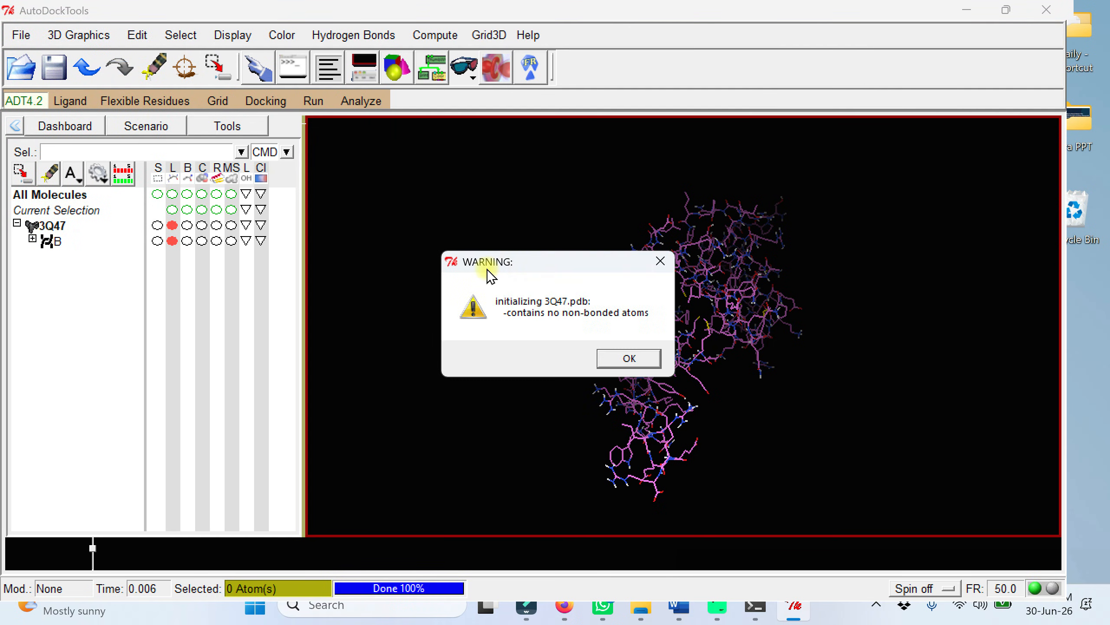
{"action": "left_click", "coordinate": [628, 359]}
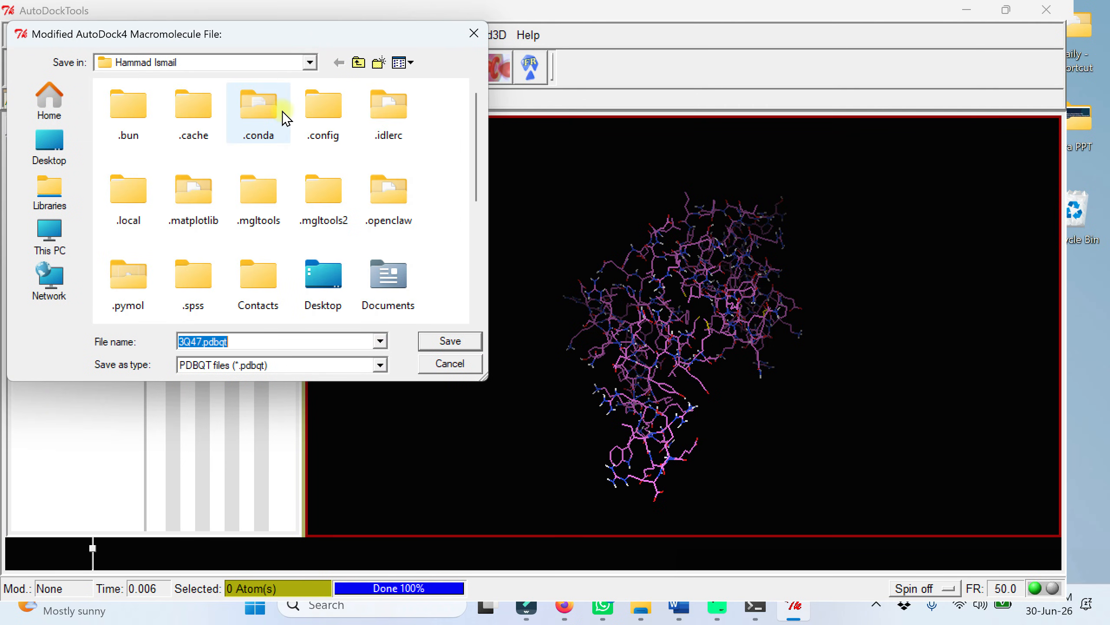
Step: Save the prepared macromolecule in the Desktop's test folder as receptor.pdbqt, with PDBQT as the file type
{"action": "double_click", "coordinate": [314, 281]}
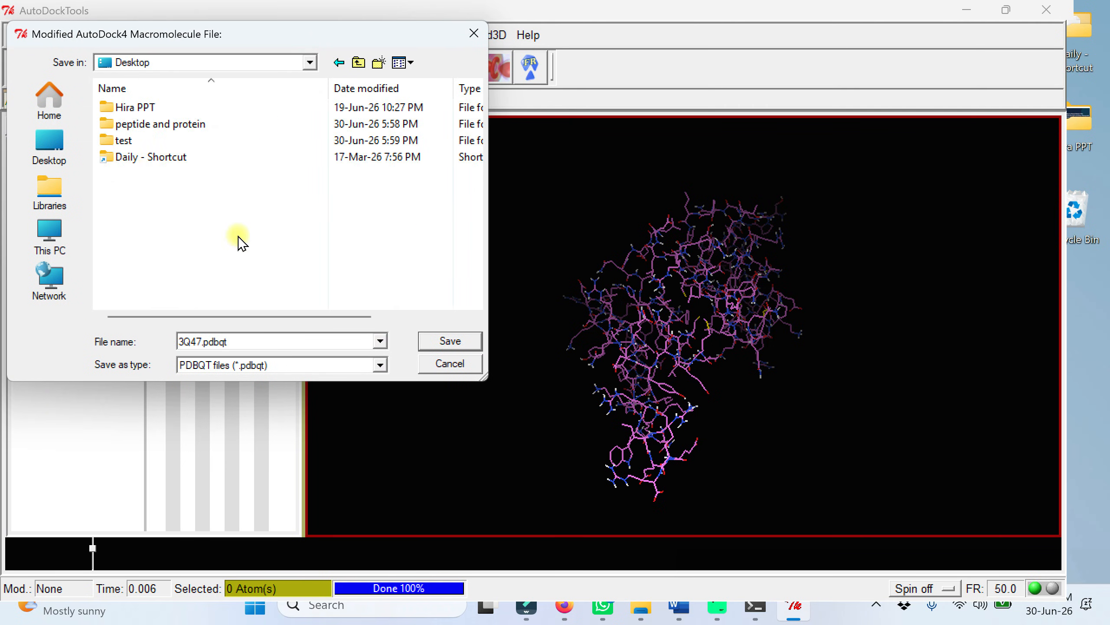
{"action": "double_click", "coordinate": [123, 141]}
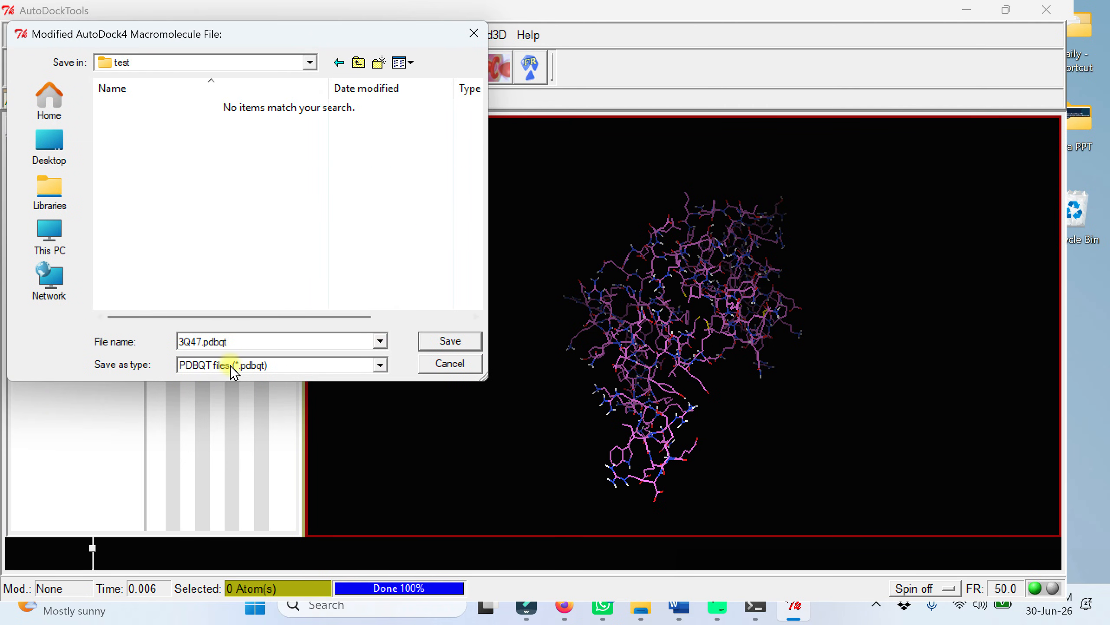
{"action": "double_click", "coordinate": [204, 341]}
{"action": "left_click", "coordinate": [204, 341]}
{"action": "key", "text": "BackSpace"}
{"action": "key", "text": "BackSpace"}
{"action": "key", "text": "BackSpace"}
{"action": "key", "text": "BackSpace"}
{"action": "type", "text": "receptor"}
{"action": "left_click_drag", "start_coordinate": [267, 343], "coordinate": [150, 342]}
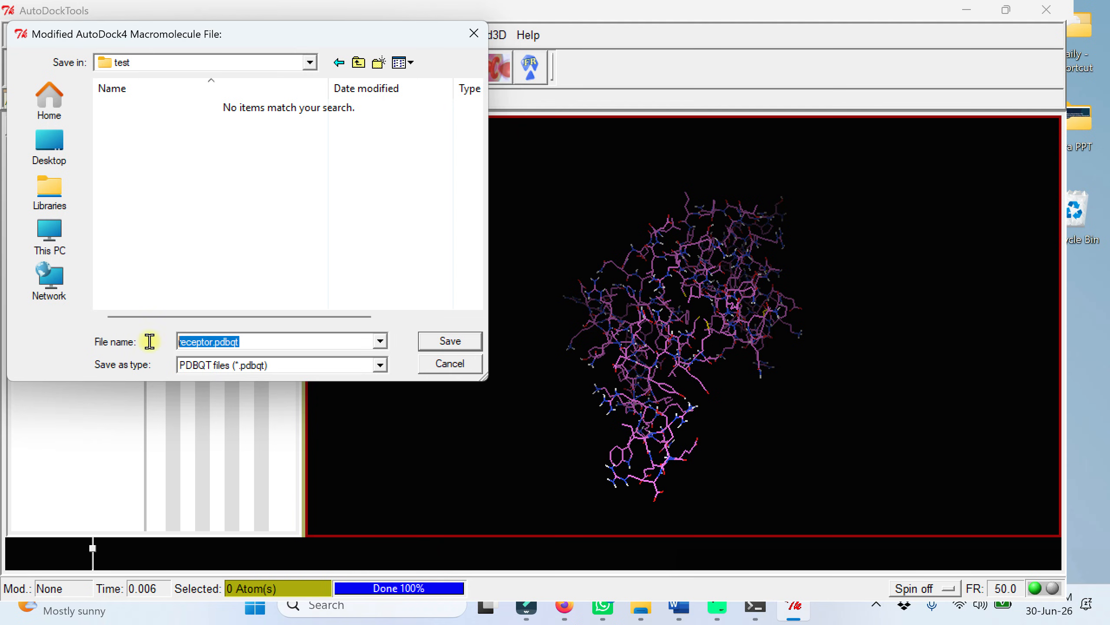
{"action": "left_click", "coordinate": [297, 339]}
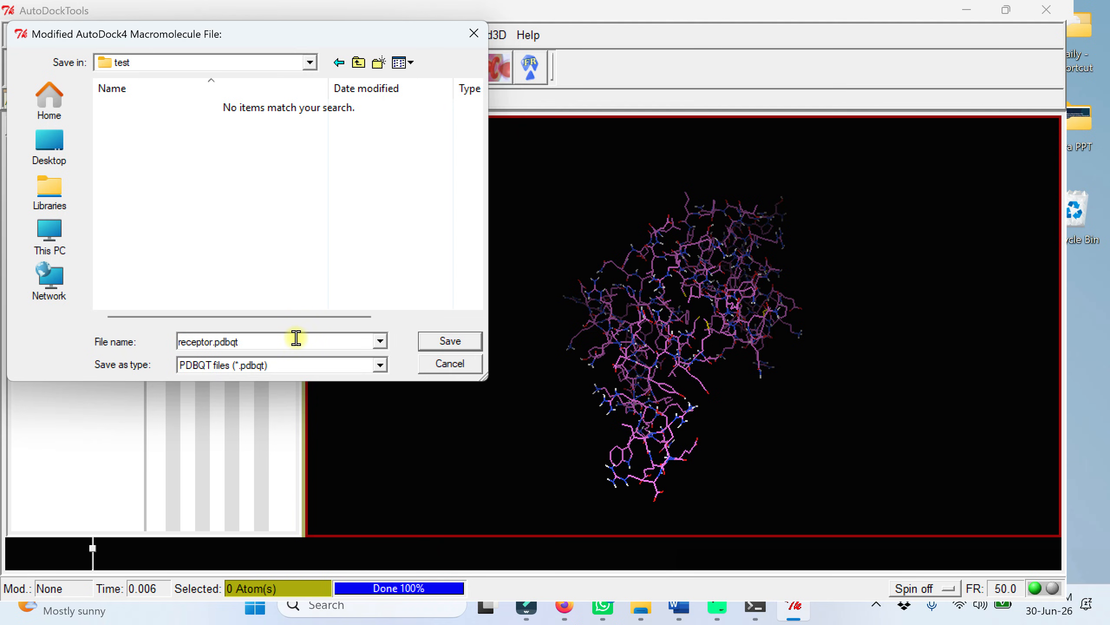
{"action": "left_click", "coordinate": [310, 363]}
{"action": "left_click", "coordinate": [239, 383]}
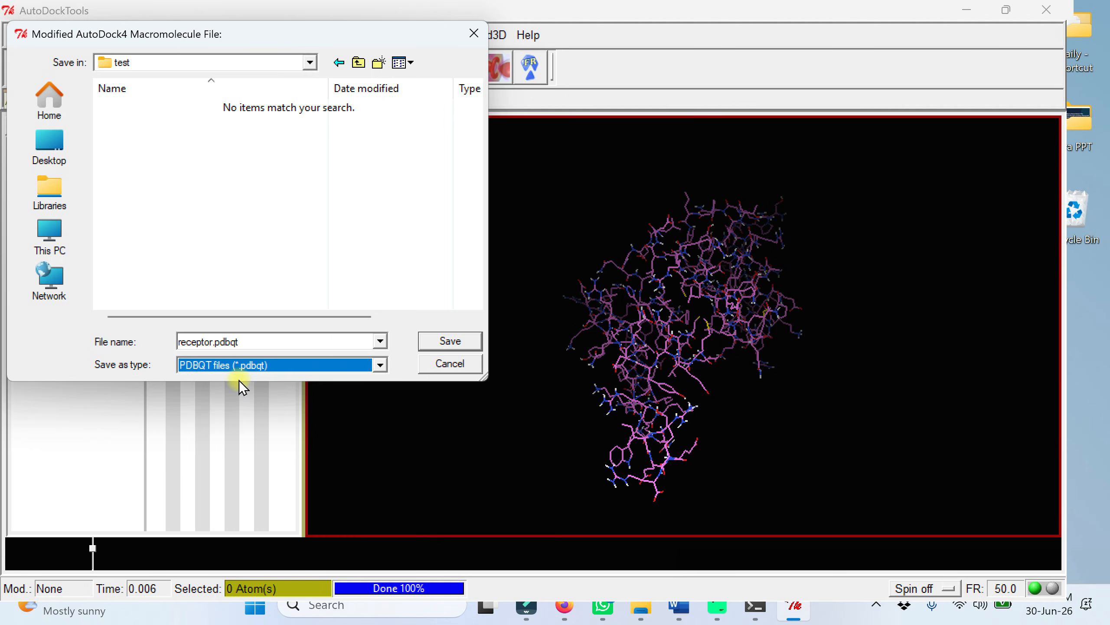
{"action": "left_click", "coordinate": [466, 346]}
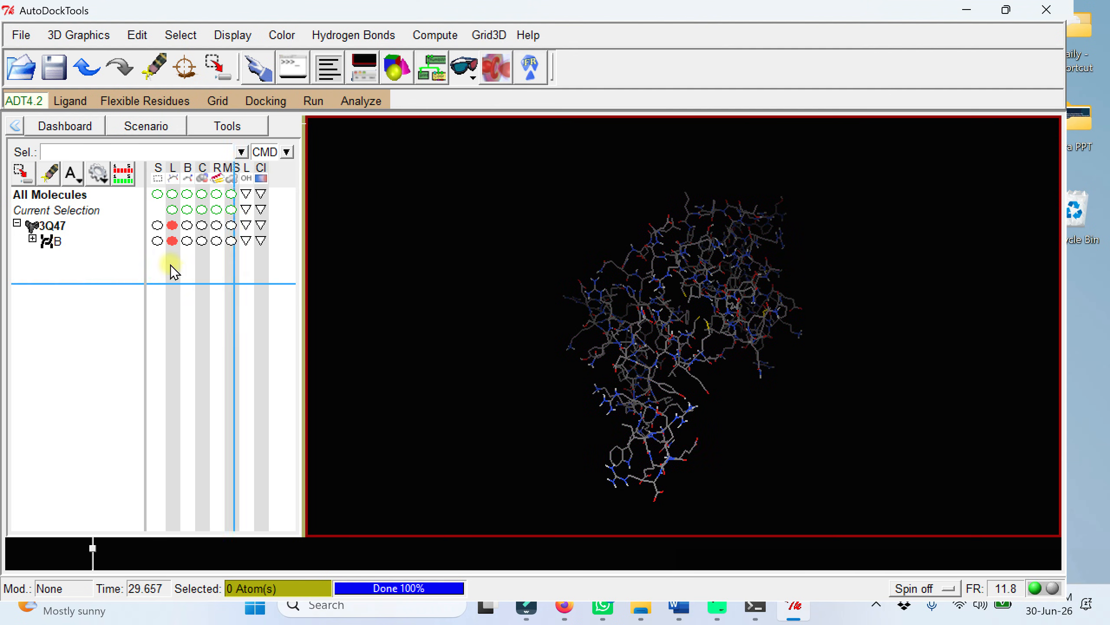
Step: Select all atoms of the remaining chain B and delete them to empty the workspace
{"action": "left_click", "coordinate": [157, 241]}
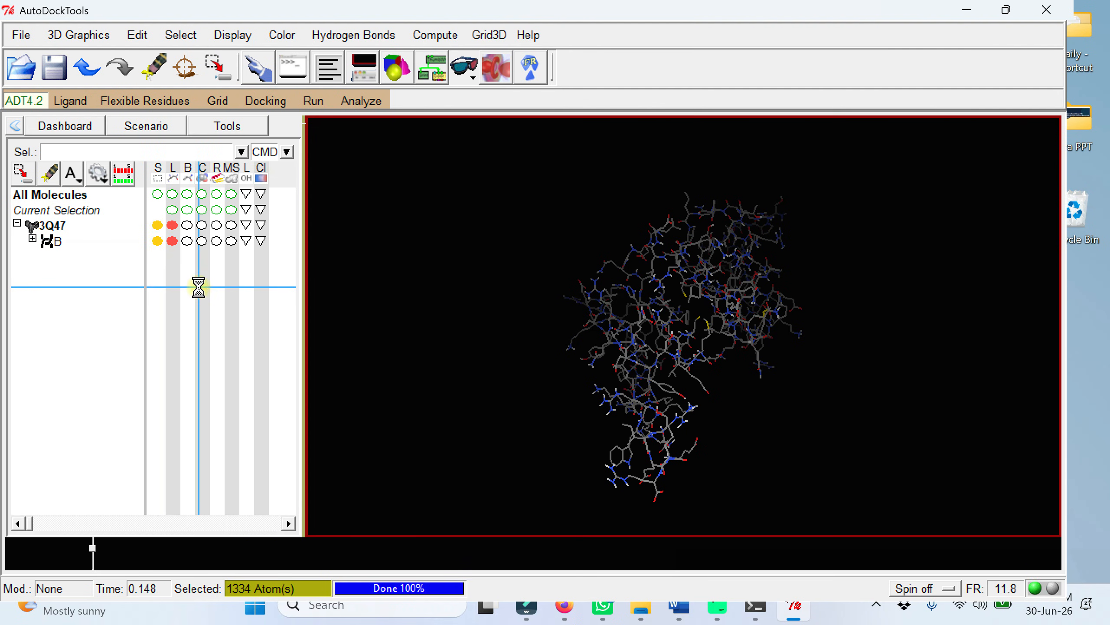
{"action": "left_click", "coordinate": [137, 36]}
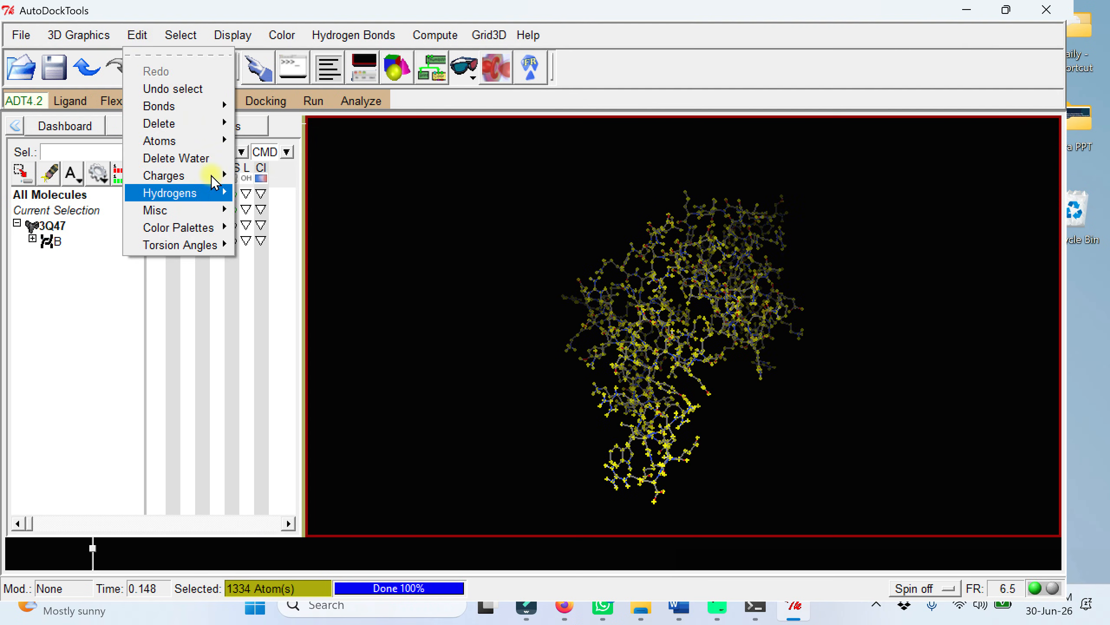
{"action": "mouse_move", "coordinate": [189, 130]}
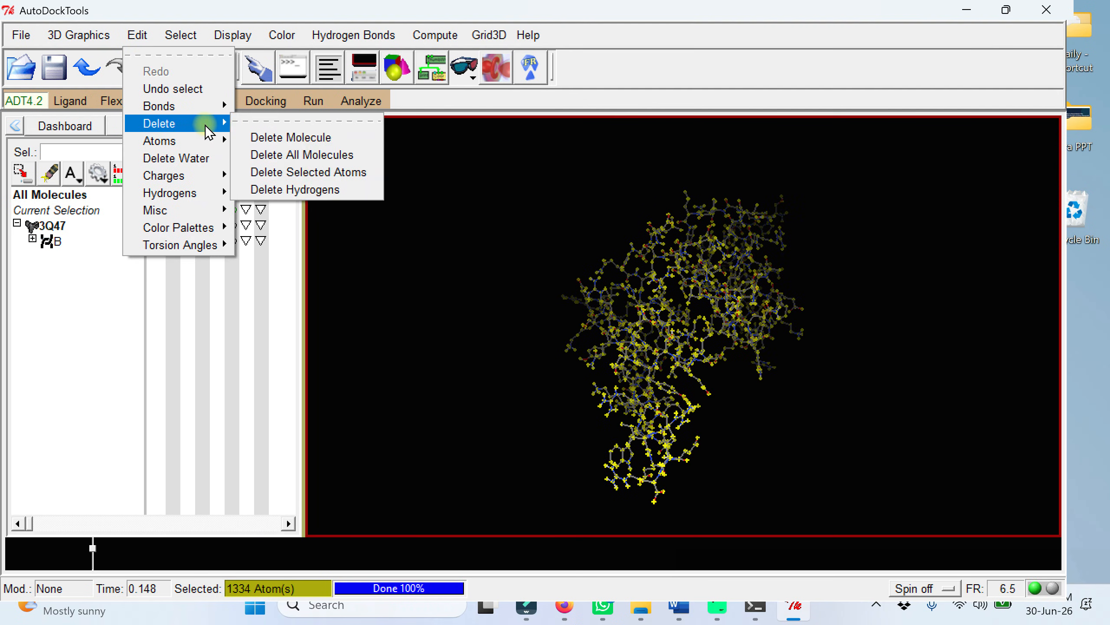
{"action": "left_click", "coordinate": [331, 173]}
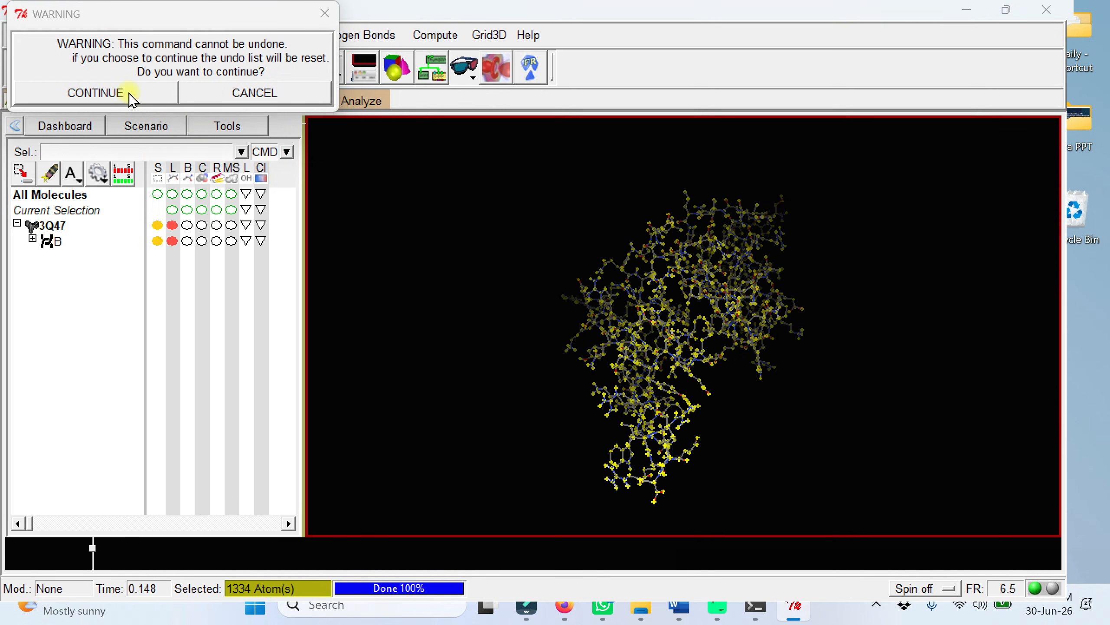
{"action": "left_click", "coordinate": [128, 105]}
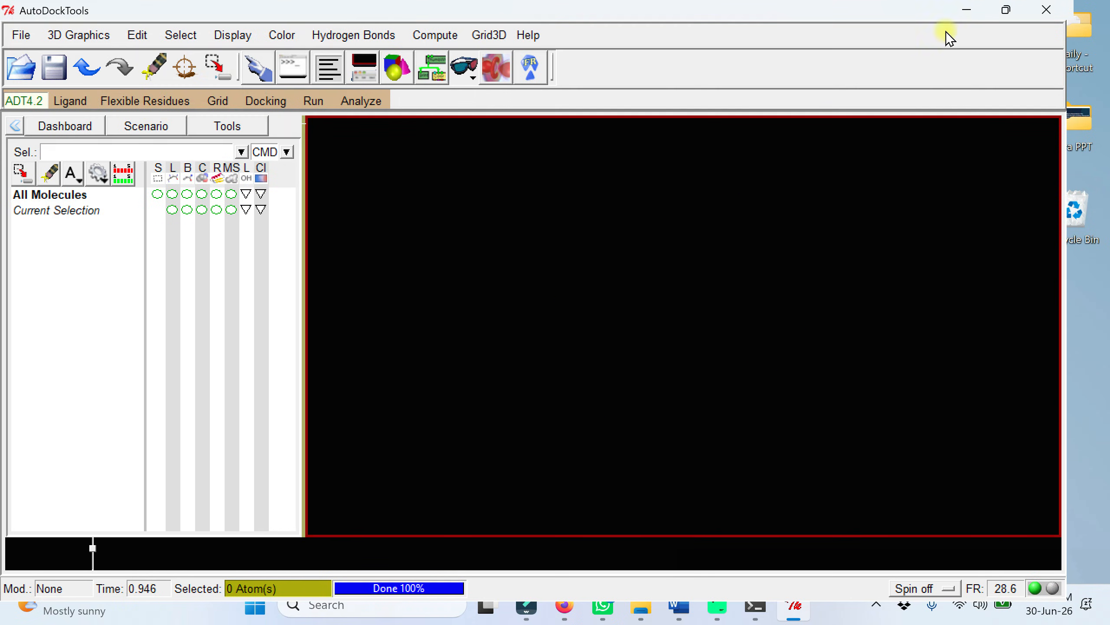
Step: Check the Desktop's test folder for the saved receptor.pdbqt and return to AutoDockTools
{"action": "left_click", "coordinate": [966, 11]}
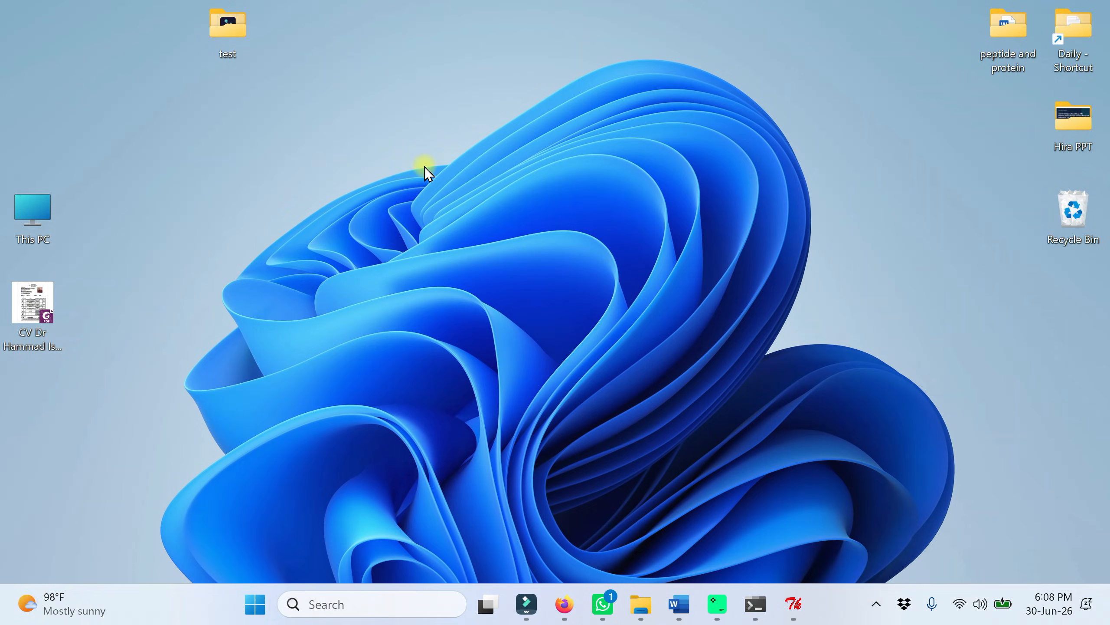
{"action": "double_click", "coordinate": [237, 30]}
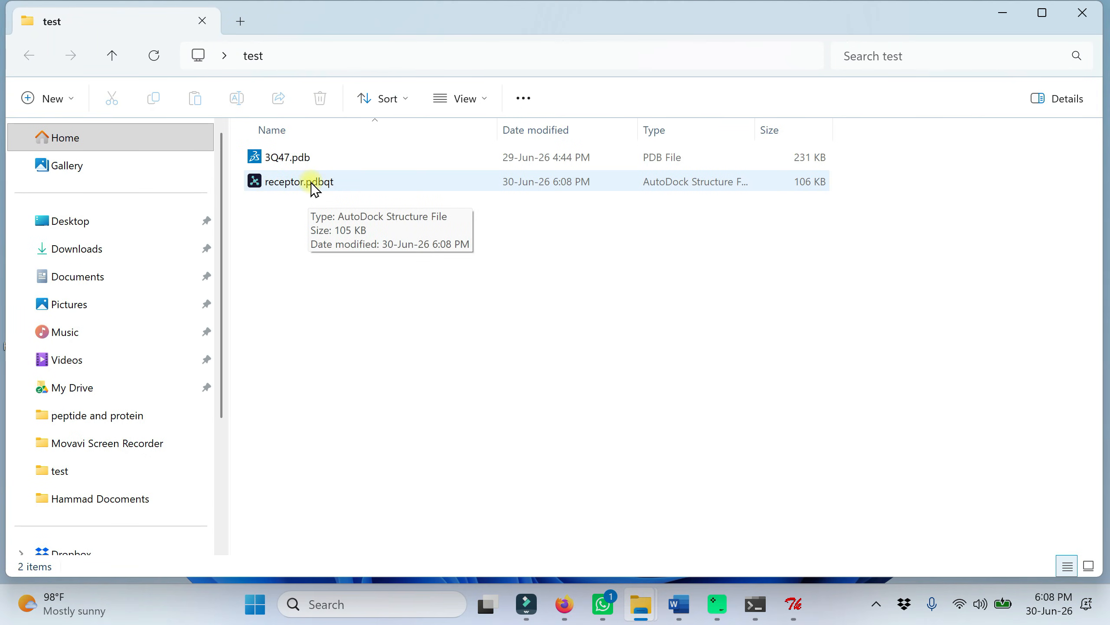
{"action": "left_click", "coordinate": [1081, 12]}
{"action": "left_click", "coordinate": [792, 598]}
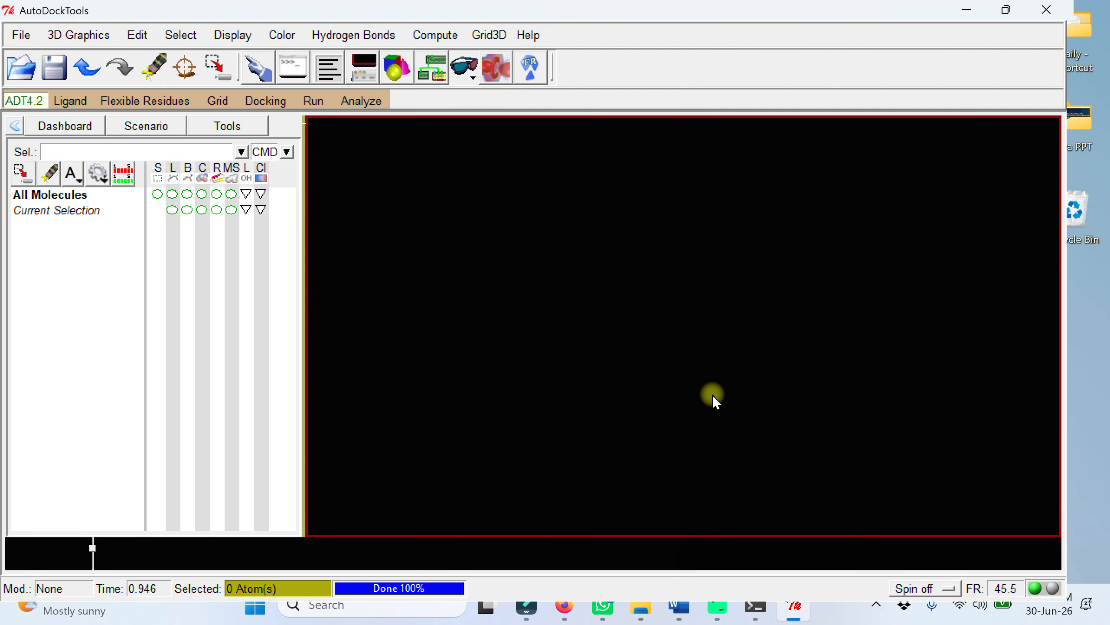
Step: Load 3Q47.pdb from the test folder again and delete its water molecules
{"action": "left_click", "coordinate": [18, 36]}
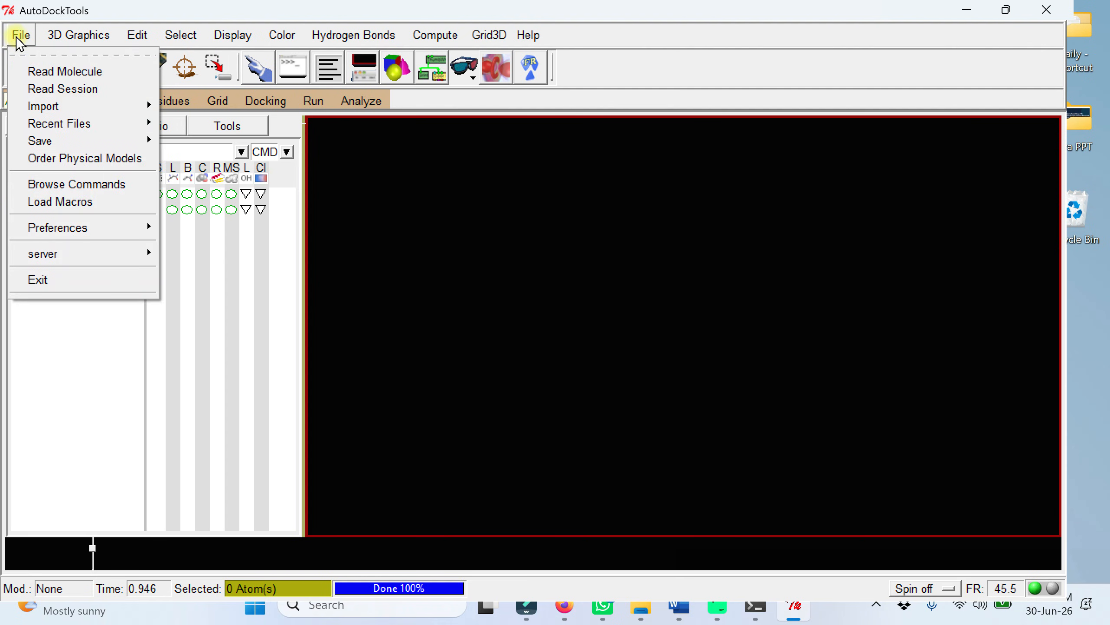
{"action": "left_click", "coordinate": [47, 74]}
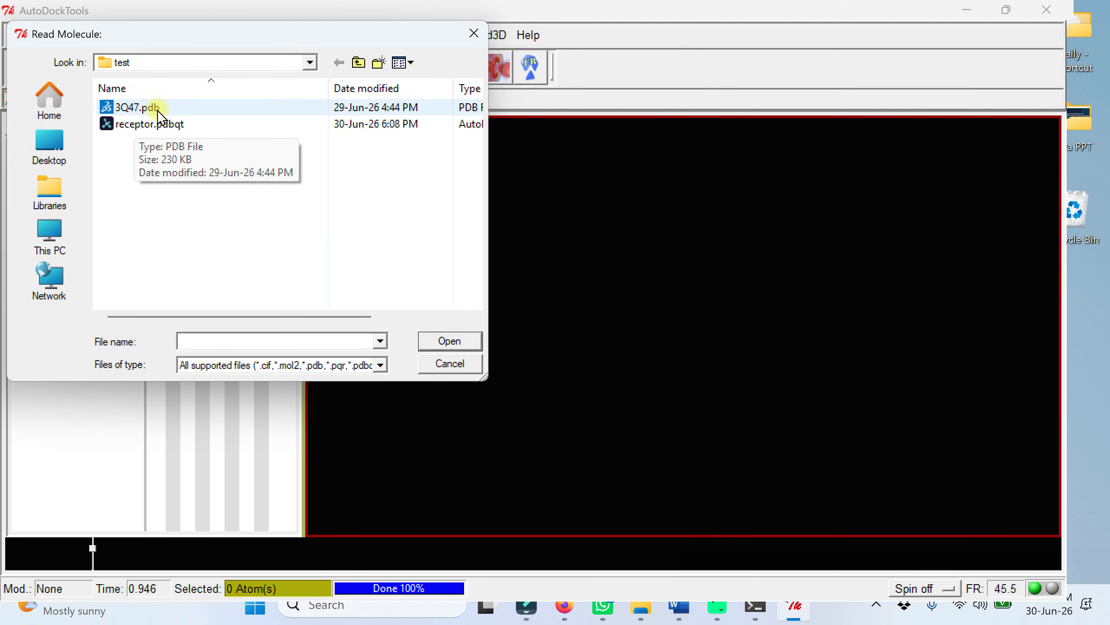
{"action": "double_click", "coordinate": [150, 109]}
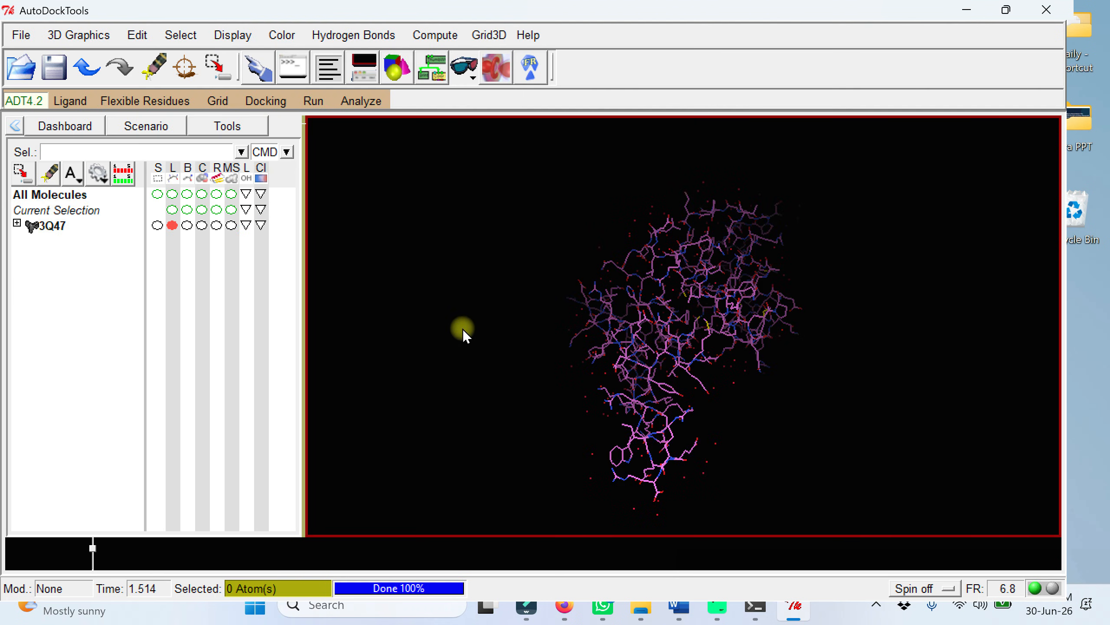
{"action": "left_click", "coordinate": [137, 35]}
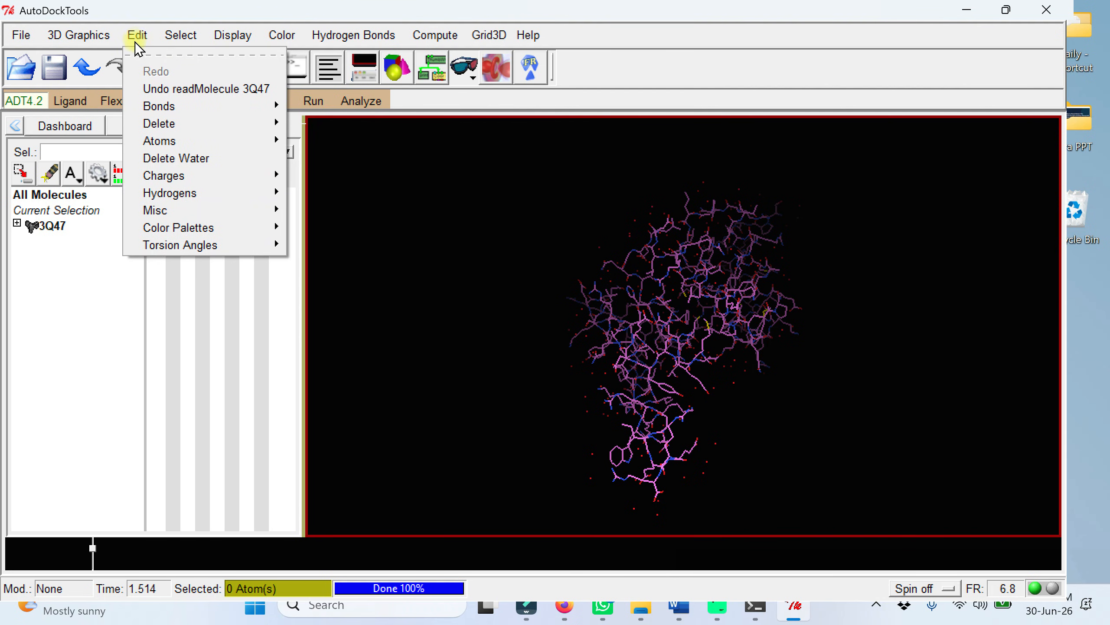
{"action": "left_click", "coordinate": [175, 158]}
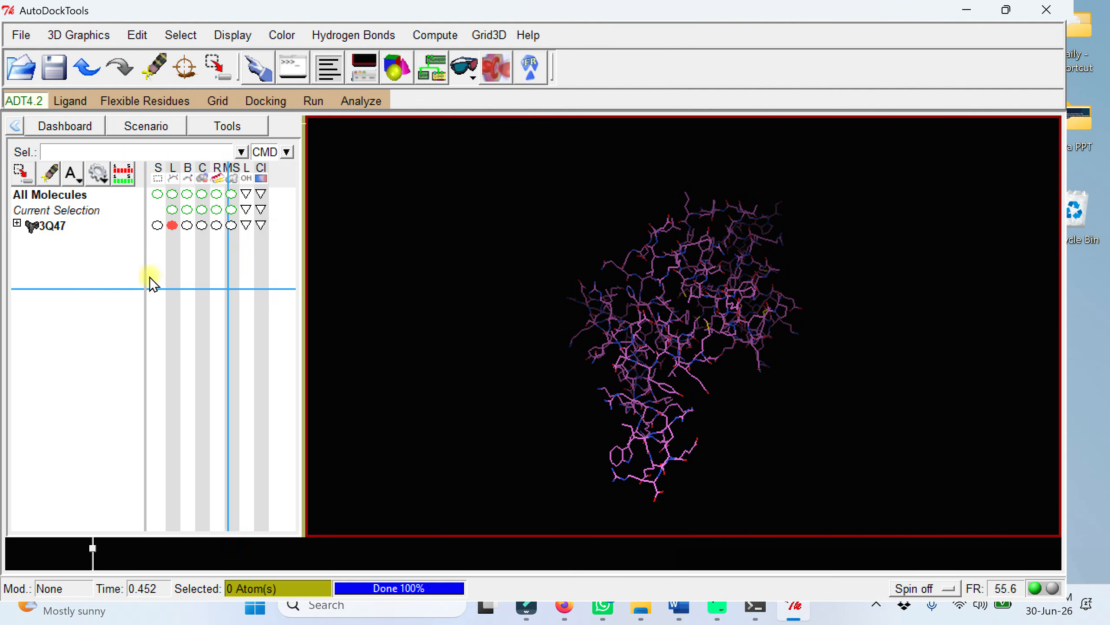
Step: Select chain B of 3Q47 and delete its atoms, accepting the warning, to keep only the chain C peptide
{"action": "left_click", "coordinate": [16, 222]}
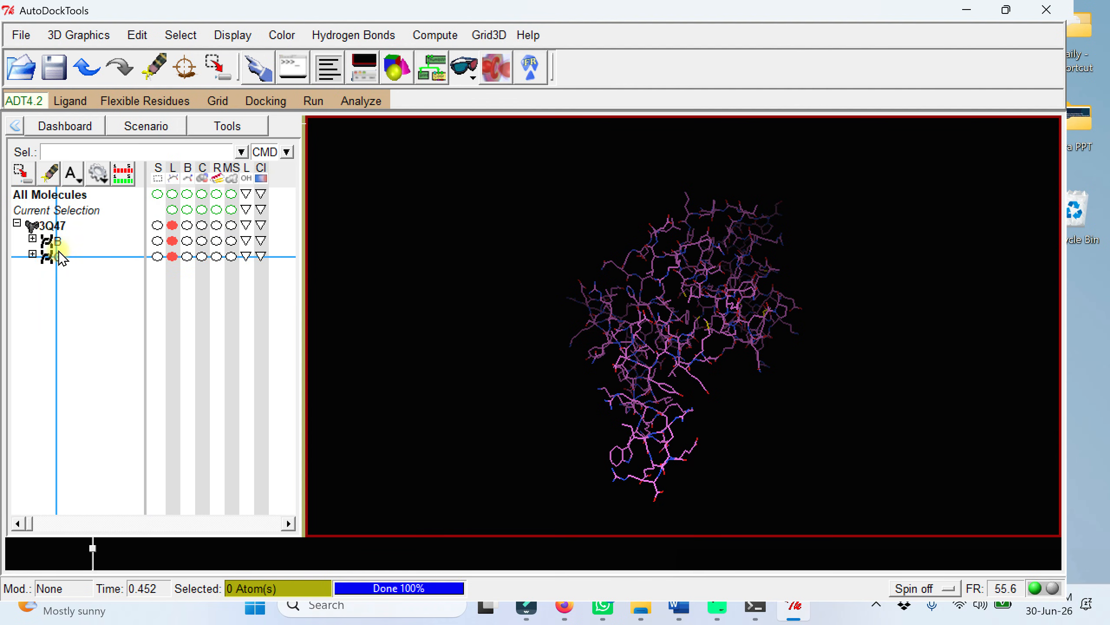
{"action": "left_click", "coordinate": [122, 246]}
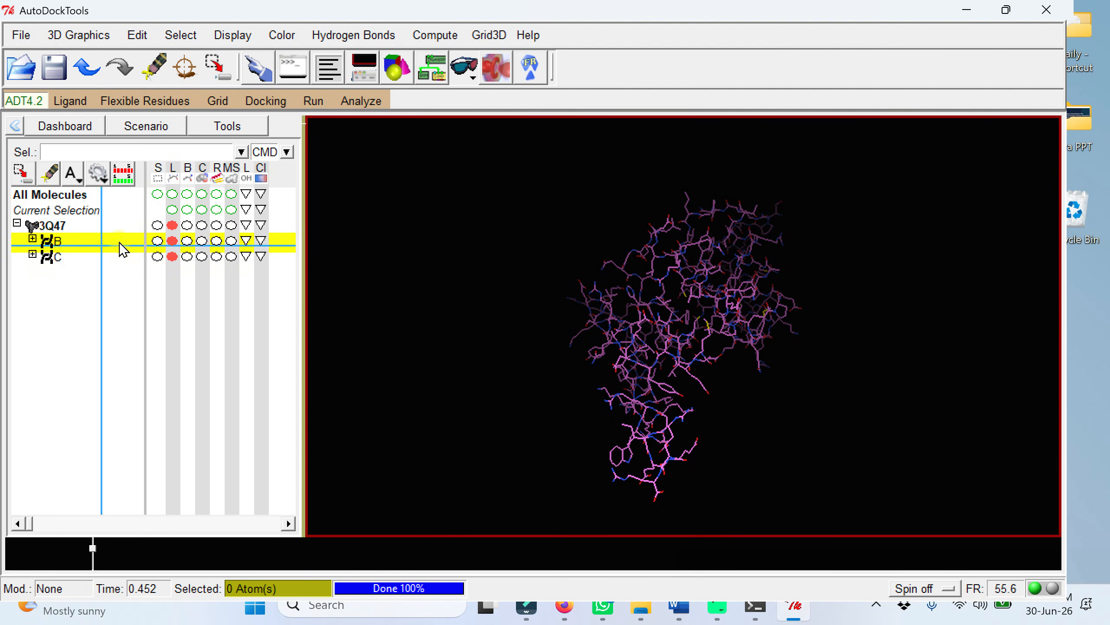
{"action": "left_click", "coordinate": [158, 241]}
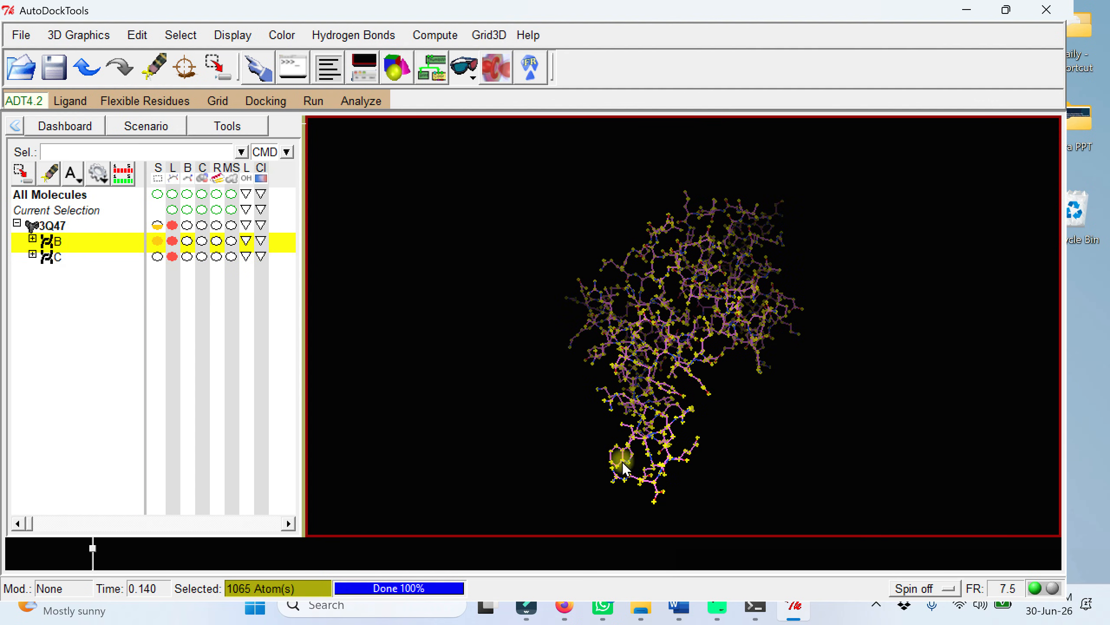
{"action": "left_click", "coordinate": [141, 40]}
{"action": "mouse_move", "coordinate": [163, 131]}
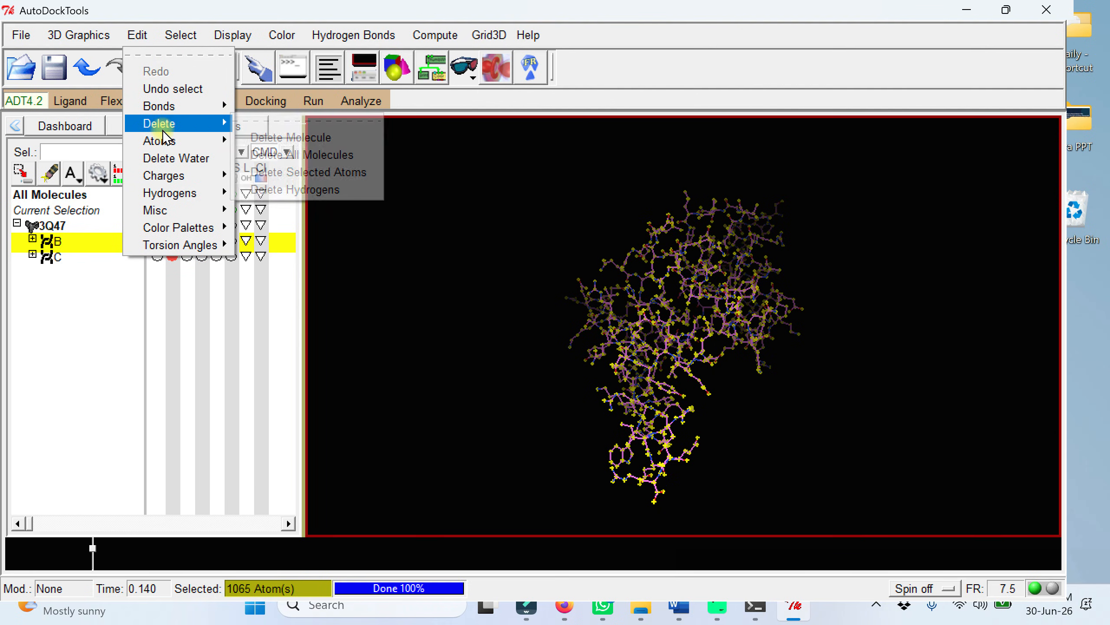
{"action": "left_click", "coordinate": [283, 172]}
{"action": "left_click", "coordinate": [119, 94]}
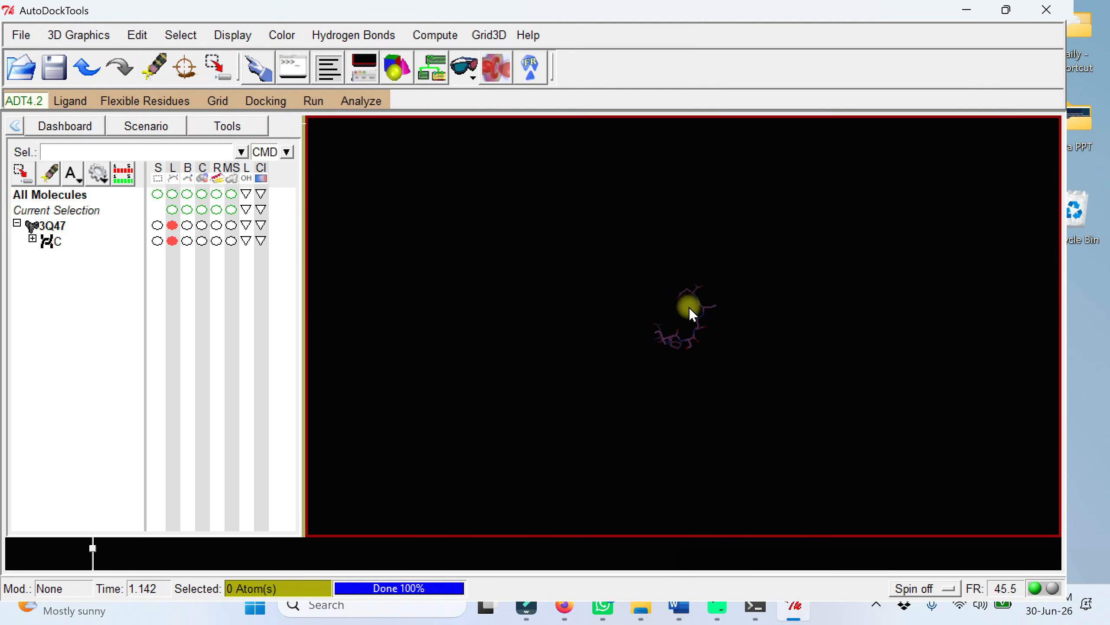
Step: Examine the chain C peptide up close from several angles and expand its list of residues
{"action": "scroll", "coordinate": [751, 376], "scroll_direction": "up", "scroll_amount": 5}
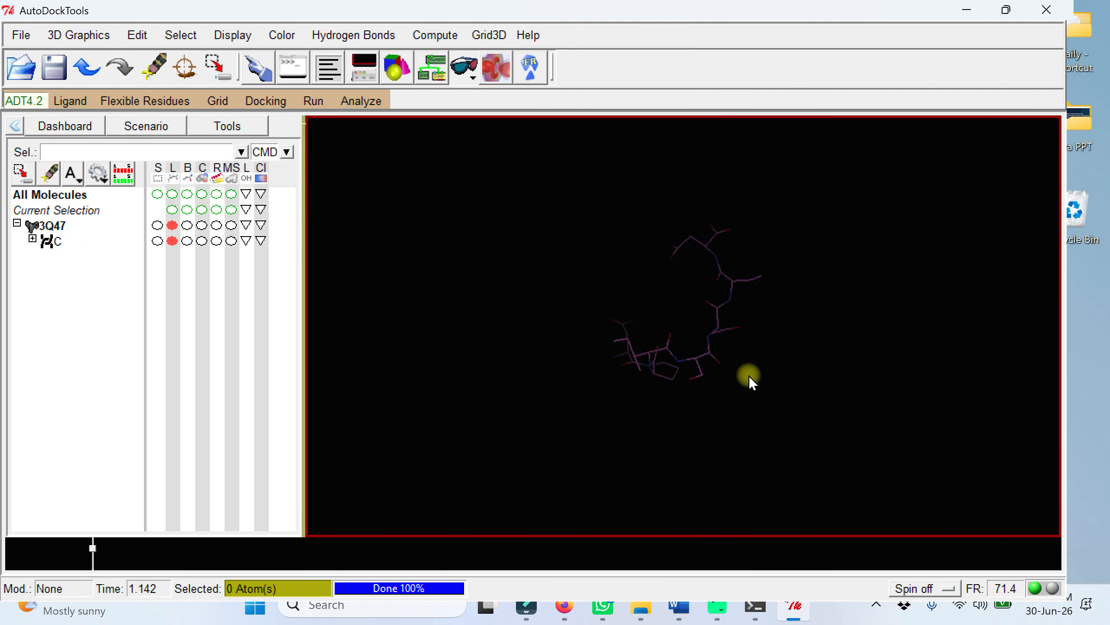
{"action": "right_click_drag", "start_coordinate": [751, 376], "coordinate": [570, 378]}
{"action": "middle_click_drag", "start_coordinate": [620, 335], "coordinate": [651, 374]}
{"action": "right_click_drag", "start_coordinate": [632, 349], "coordinate": [833, 366]}
{"action": "scroll", "coordinate": [682, 373], "scroll_direction": "up", "scroll_amount": 4}
{"action": "left_click_drag", "start_coordinate": [682, 373], "coordinate": [664, 334]}
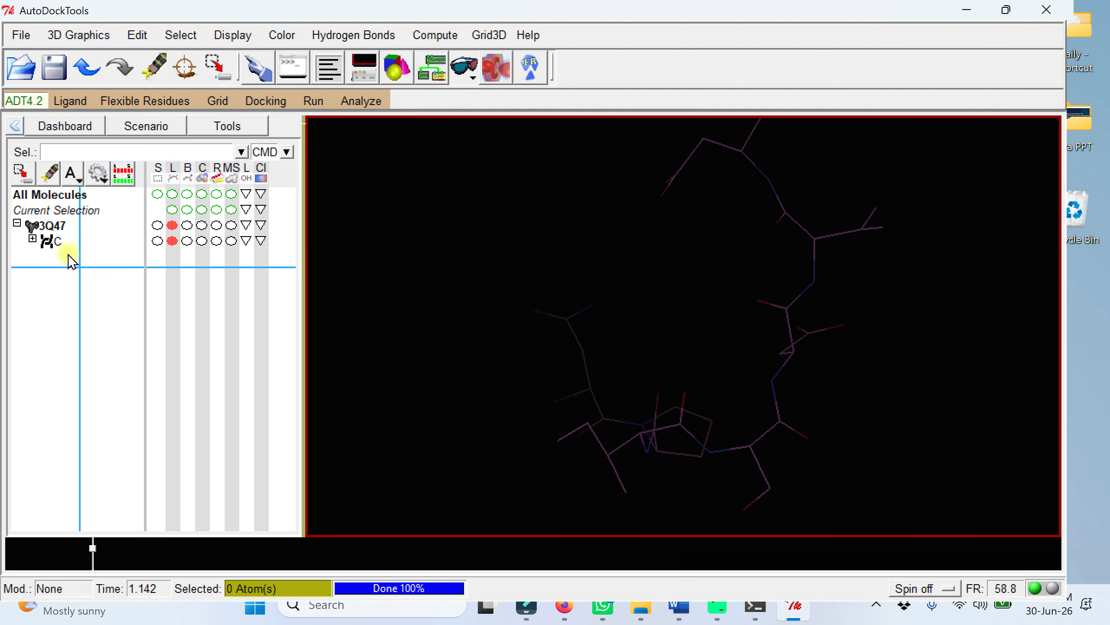
{"action": "left_click", "coordinate": [33, 239]}
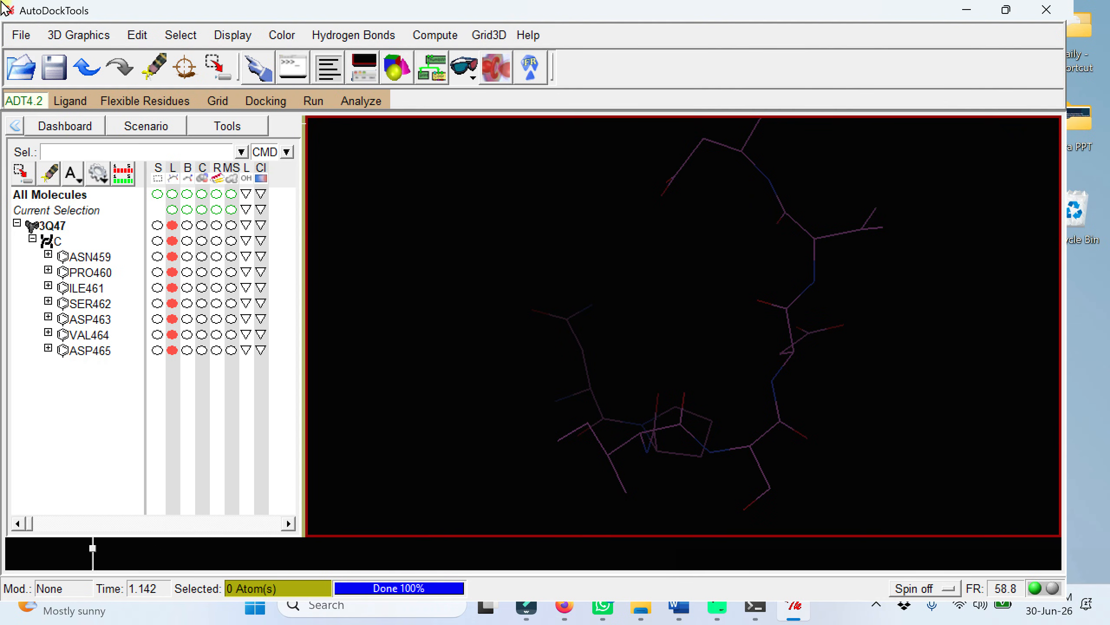
Step: Write the chain C peptide as a PDB file named cocrystal_pep.pdb, keeping the default folder and record options
{"action": "left_click", "coordinate": [21, 36]}
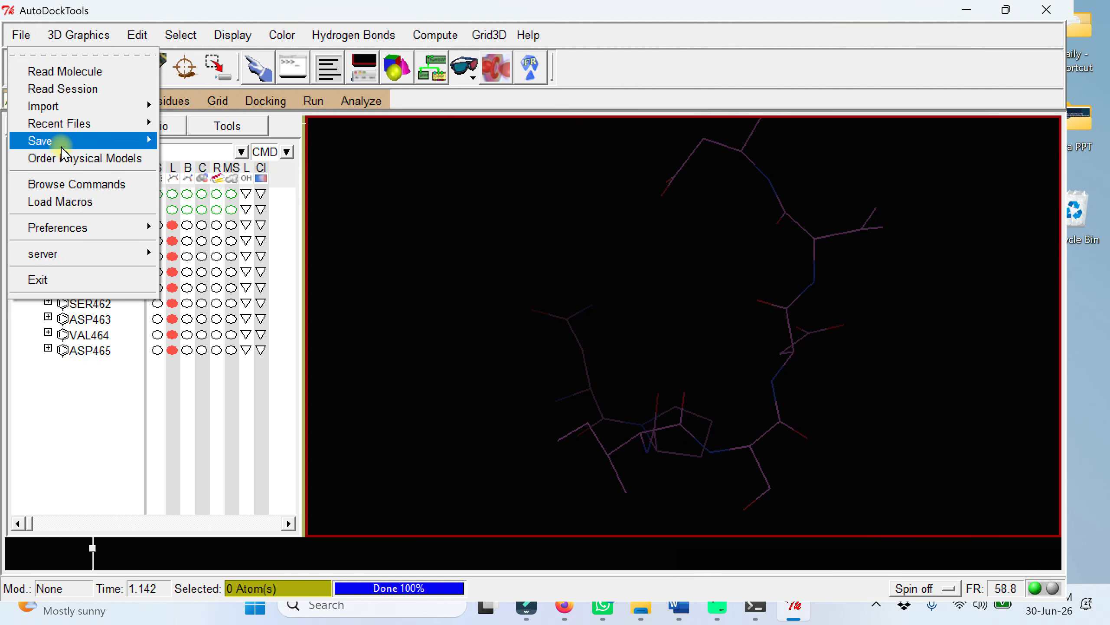
{"action": "mouse_move", "coordinate": [64, 146]}
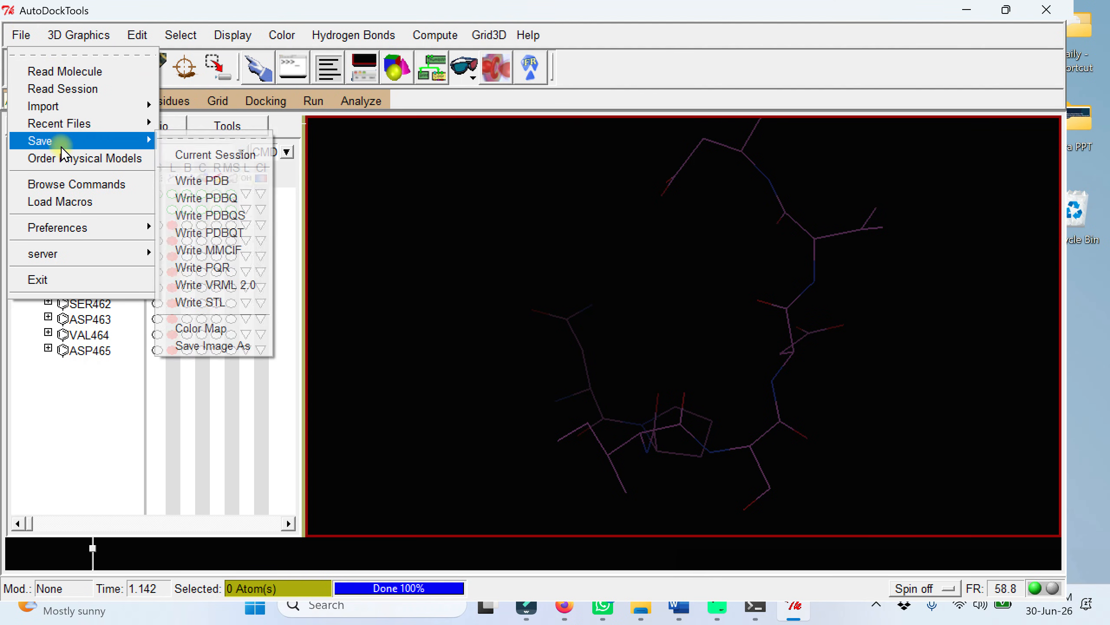
{"action": "left_click", "coordinate": [217, 183]}
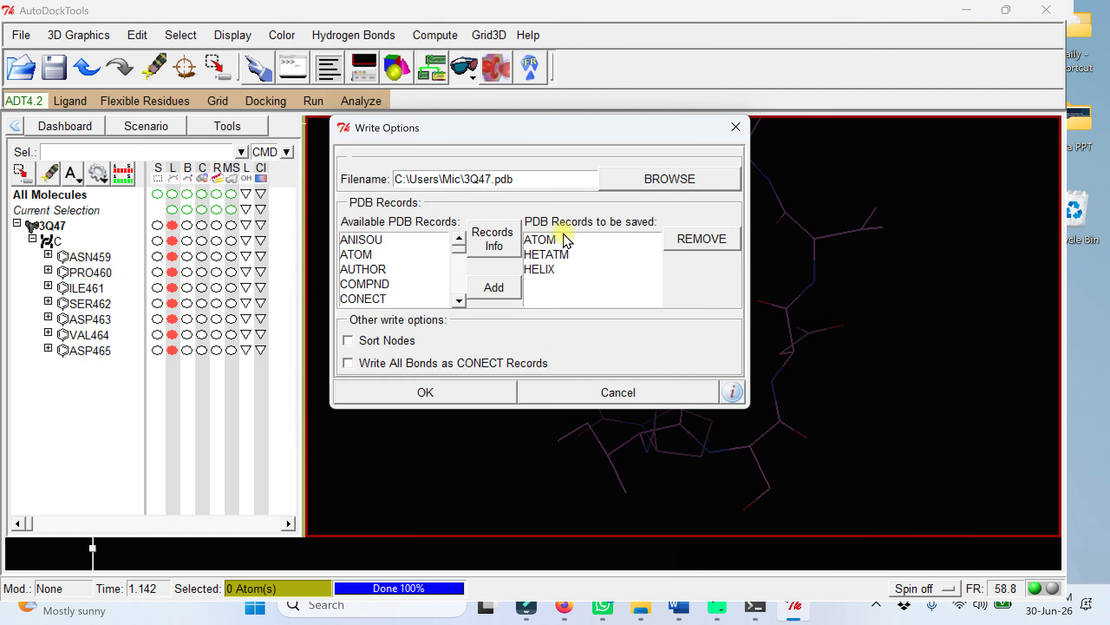
{"action": "left_click", "coordinate": [491, 178]}
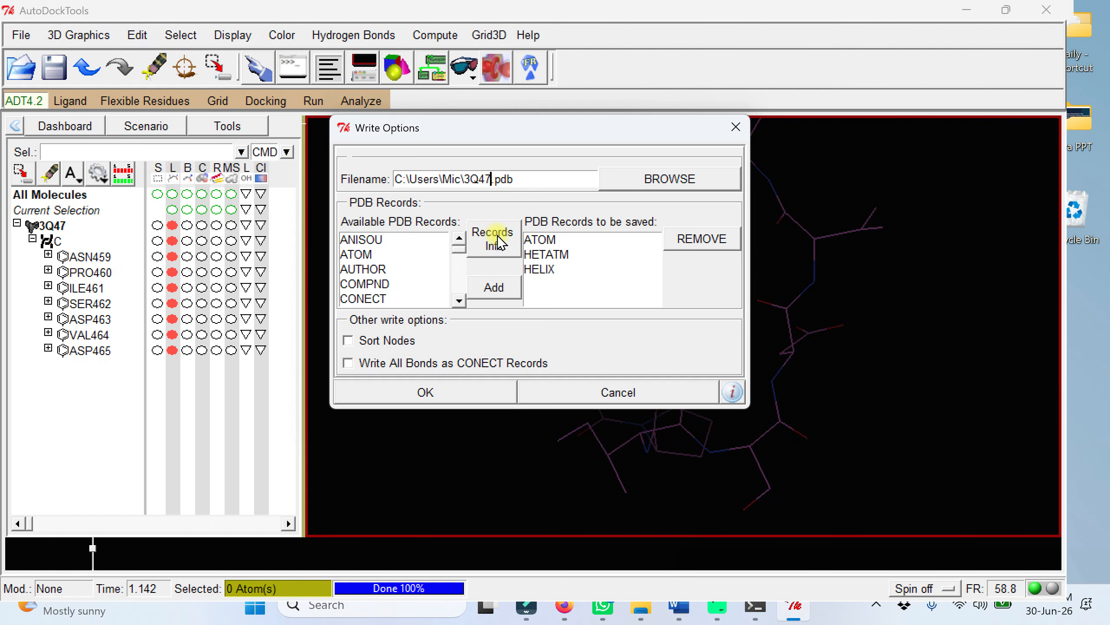
{"action": "key", "text": "BackSpace"}
{"action": "key", "text": "BackSpace"}
{"action": "key", "text": "BackSpace"}
{"action": "key", "text": "BackSpace"}
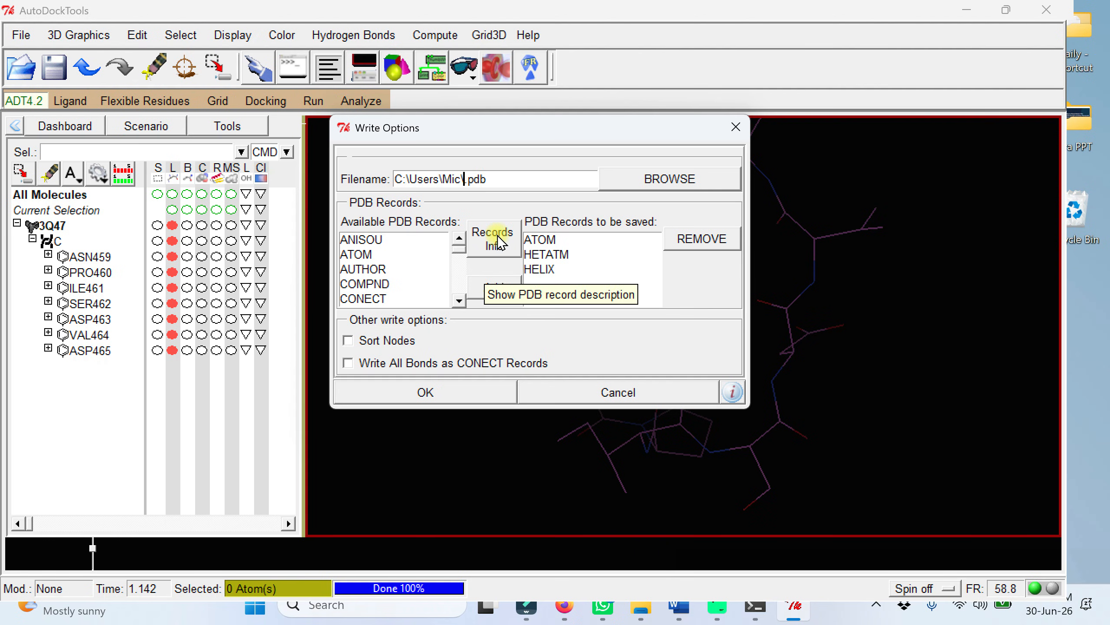
{"action": "type", "text": "cocrystal_pep"}
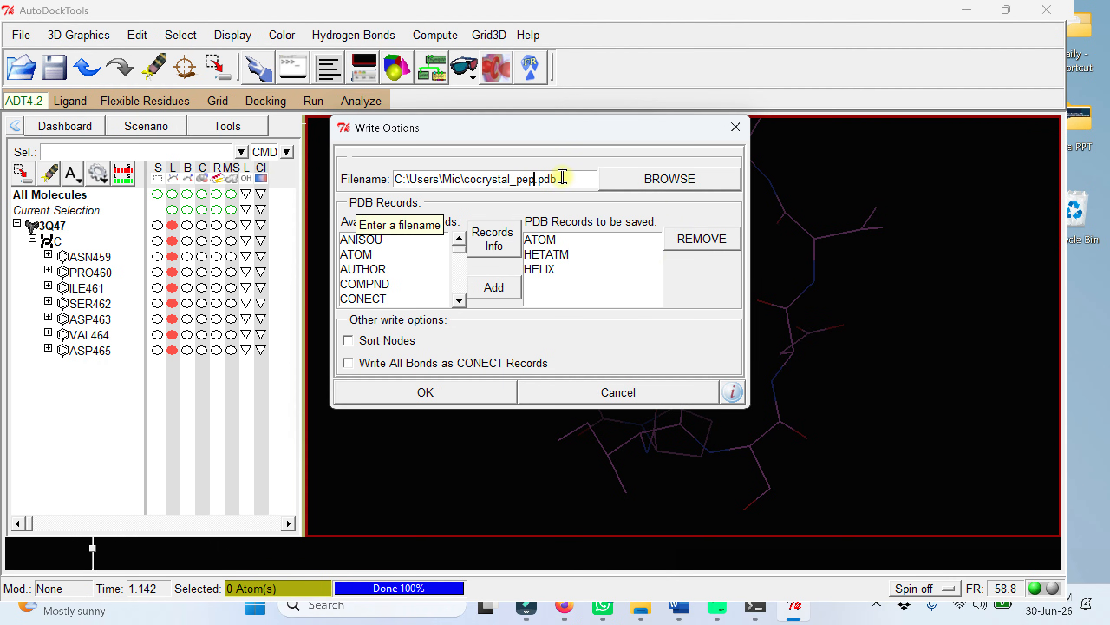
{"action": "left_click", "coordinate": [480, 389]}
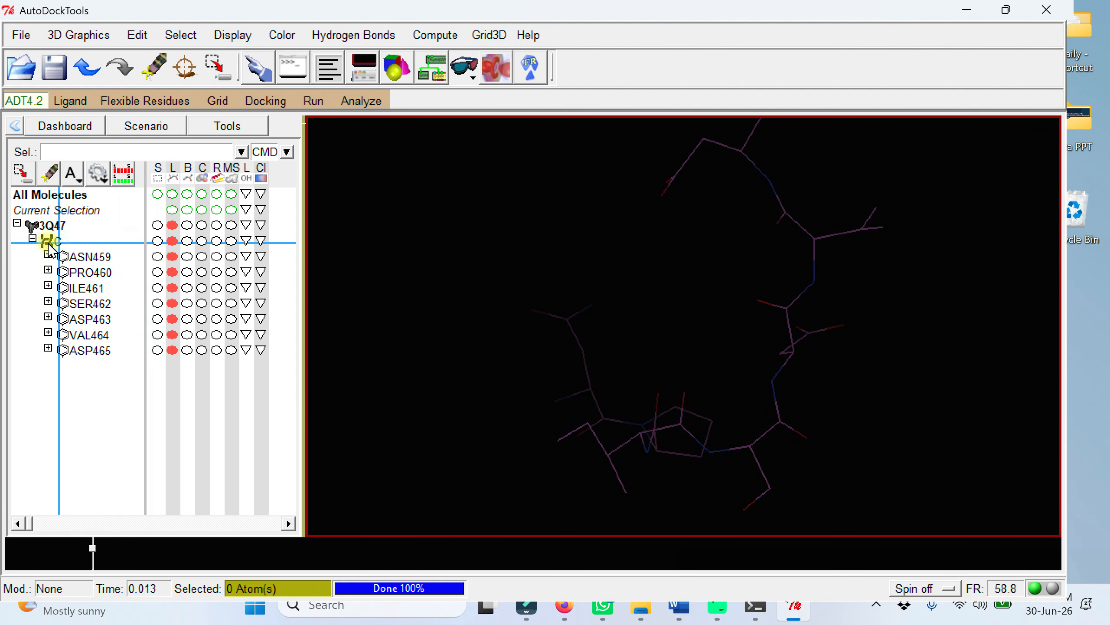
Step: Select all remaining atoms of 3Q47 and delete them, accepting the warning, to empty the workspace
{"action": "left_click", "coordinate": [32, 239]}
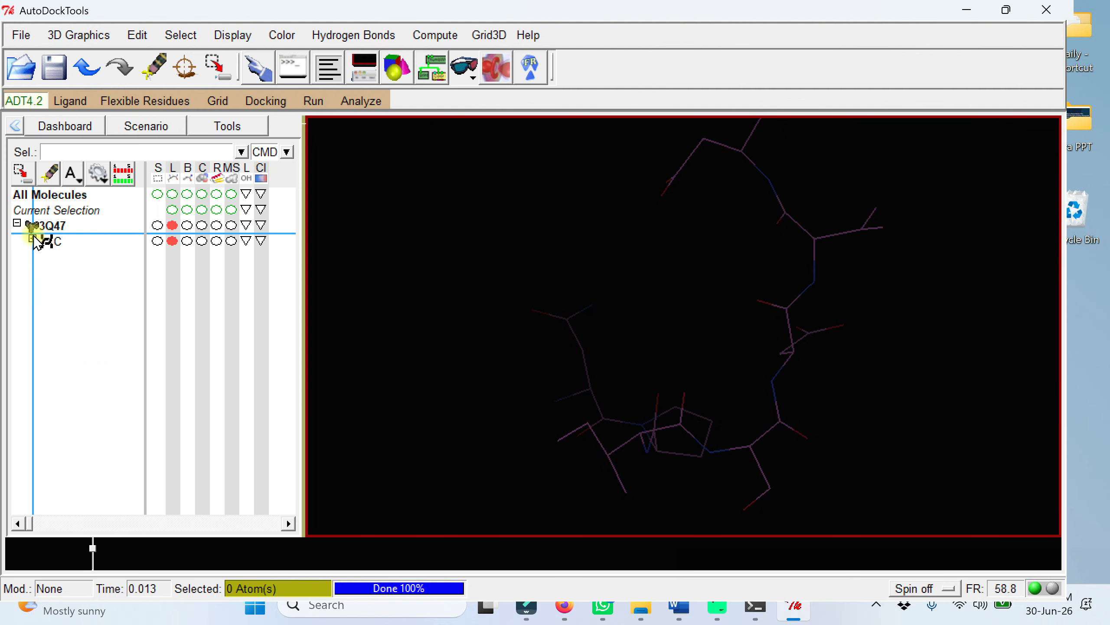
{"action": "left_click", "coordinate": [157, 225]}
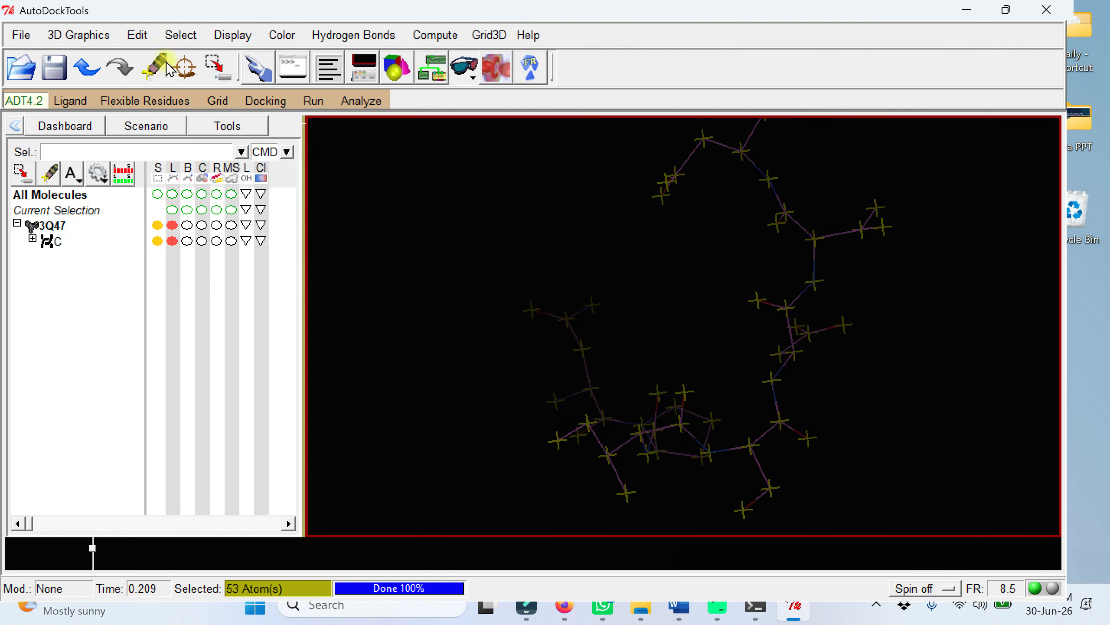
{"action": "left_click", "coordinate": [136, 35]}
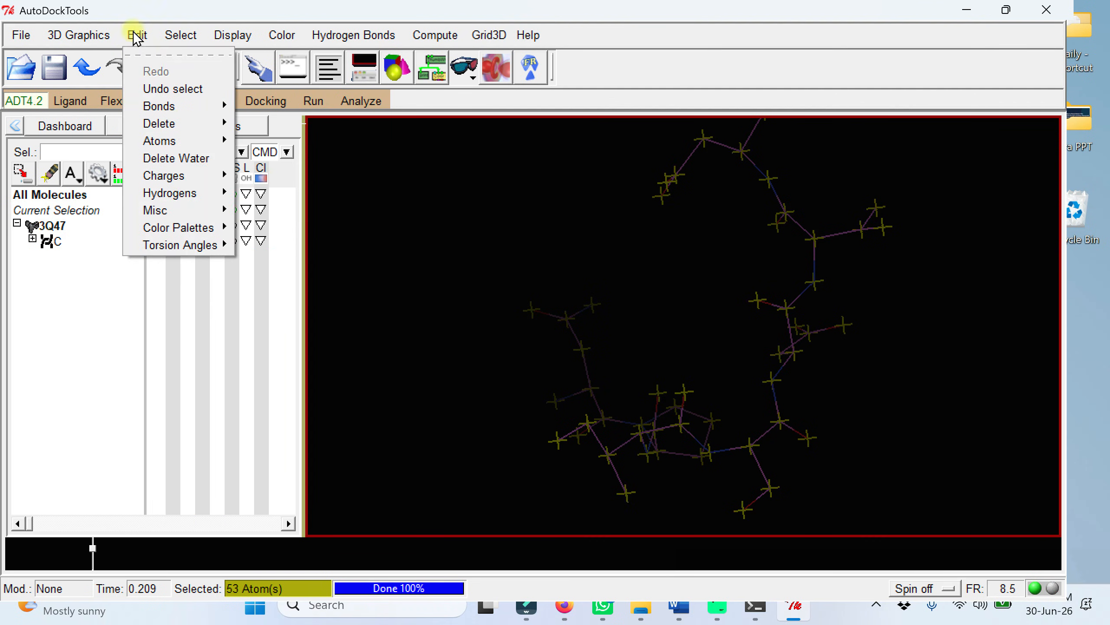
{"action": "mouse_move", "coordinate": [173, 123]}
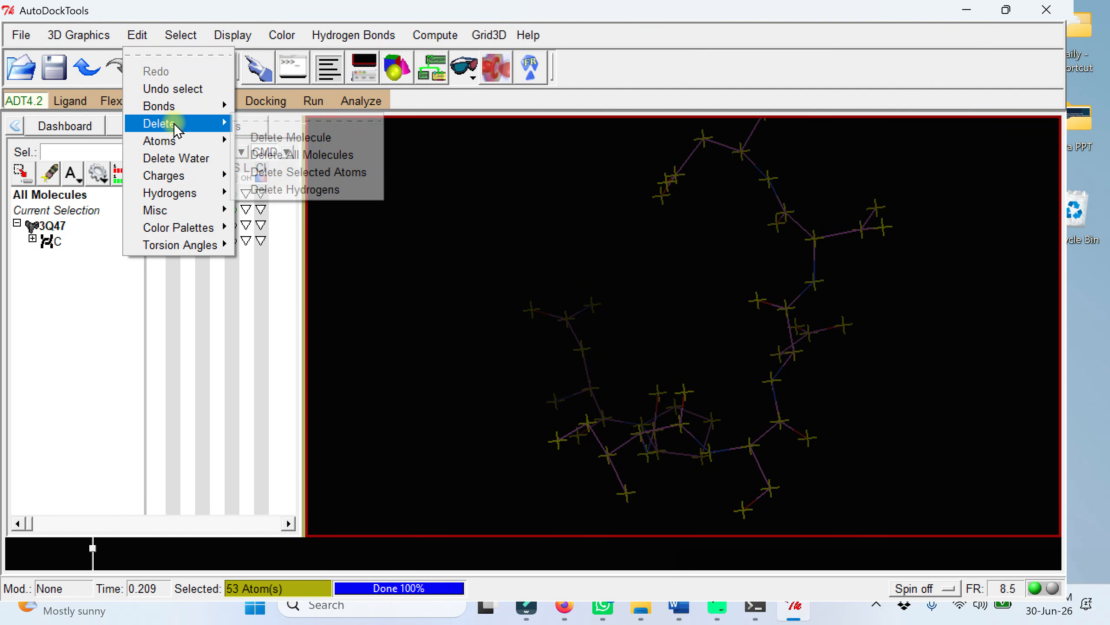
{"action": "left_click", "coordinate": [304, 175]}
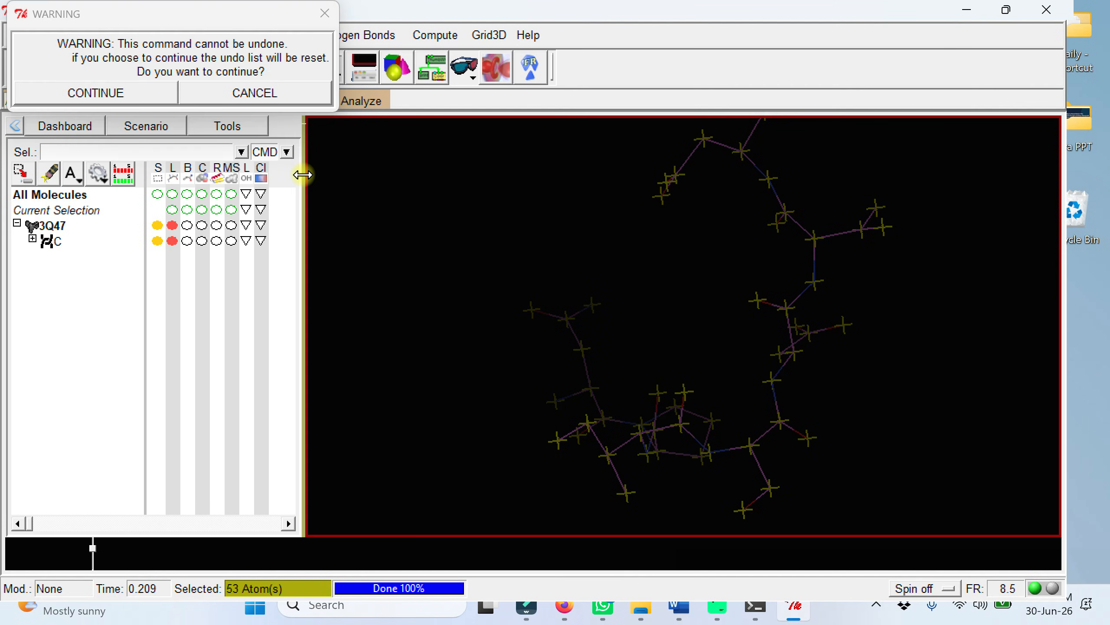
{"action": "left_click", "coordinate": [82, 93]}
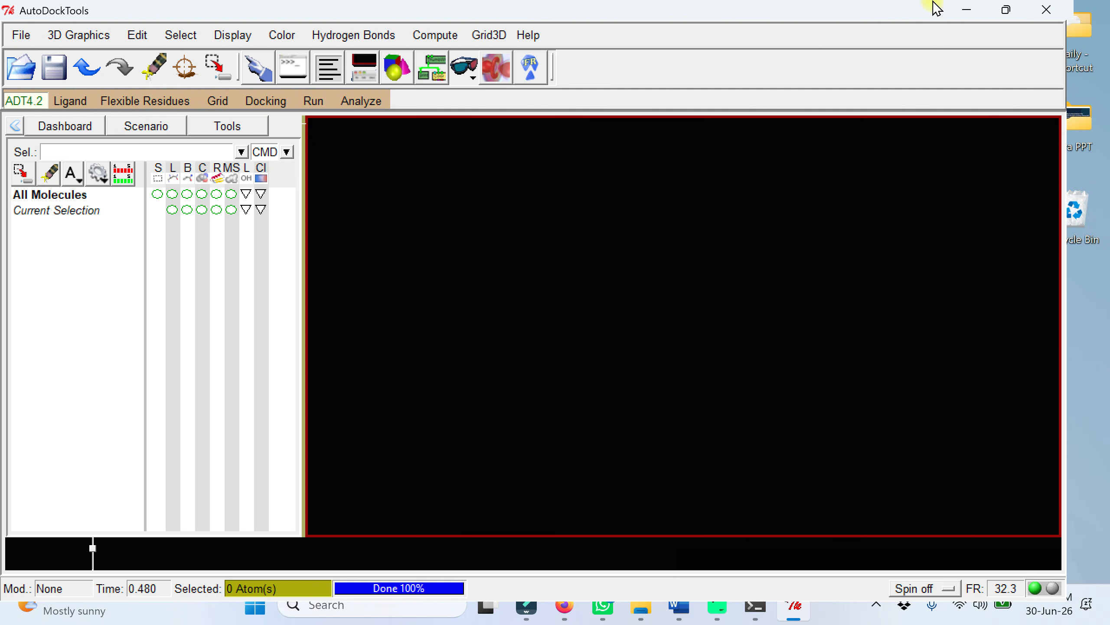
Step: Check the Desktop's test folder for the saved cocrystal peptide file and switch back to AutoDockTools
{"action": "left_click", "coordinate": [967, 10]}
{"action": "double_click", "coordinate": [227, 33]}
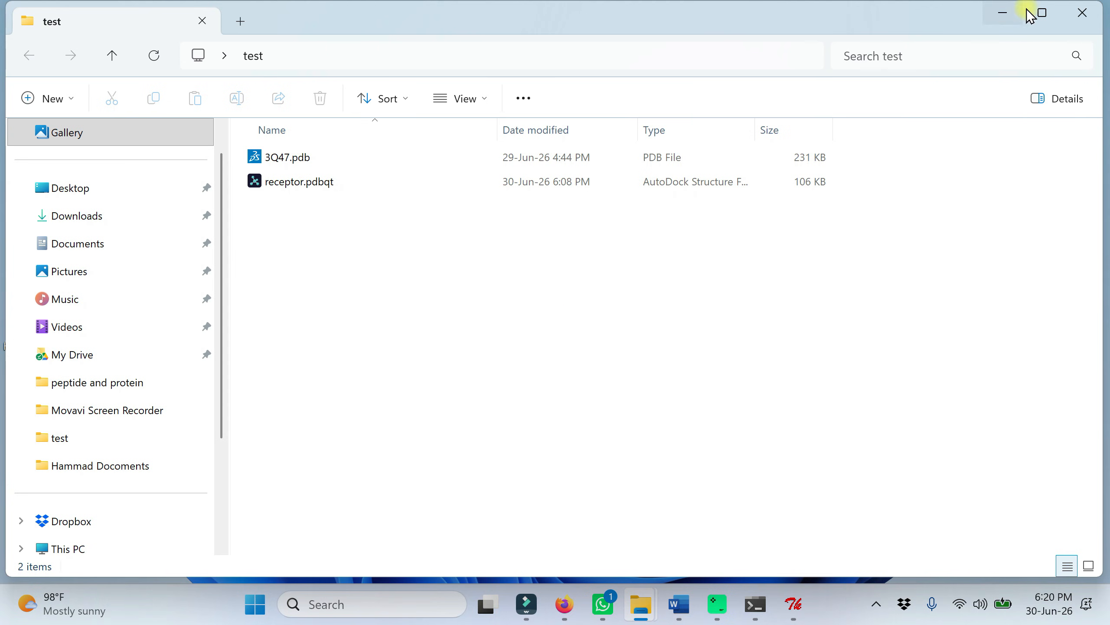
{"action": "left_click", "coordinate": [1003, 15]}
{"action": "left_click", "coordinate": [795, 604]}
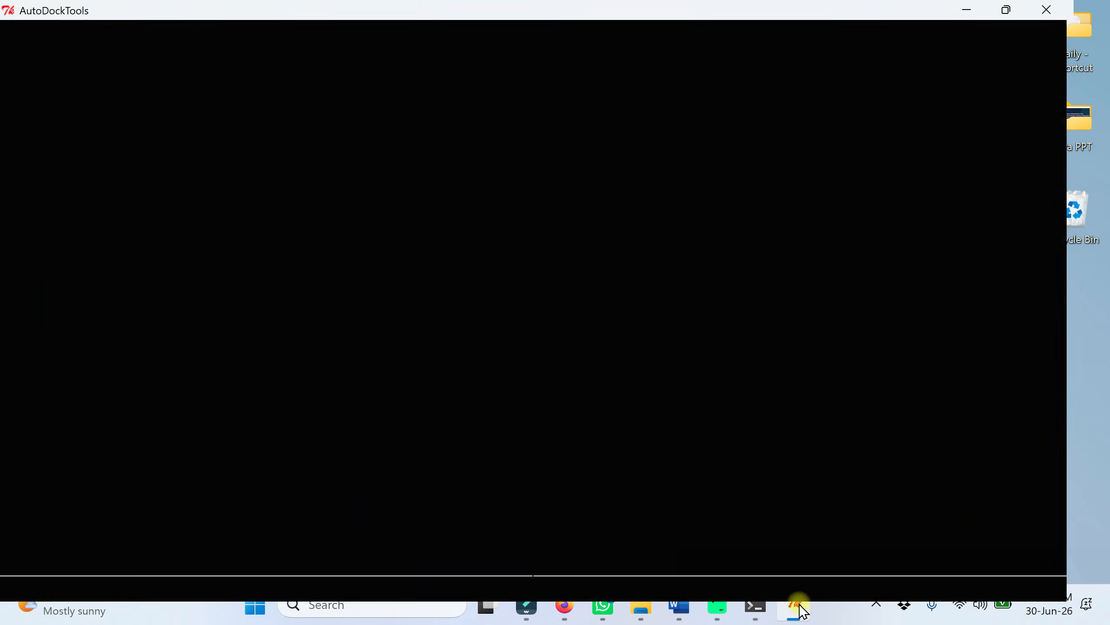
Step: Look up the startup directory in the general user preferences and close them without changing anything
{"action": "left_click", "coordinate": [21, 35]}
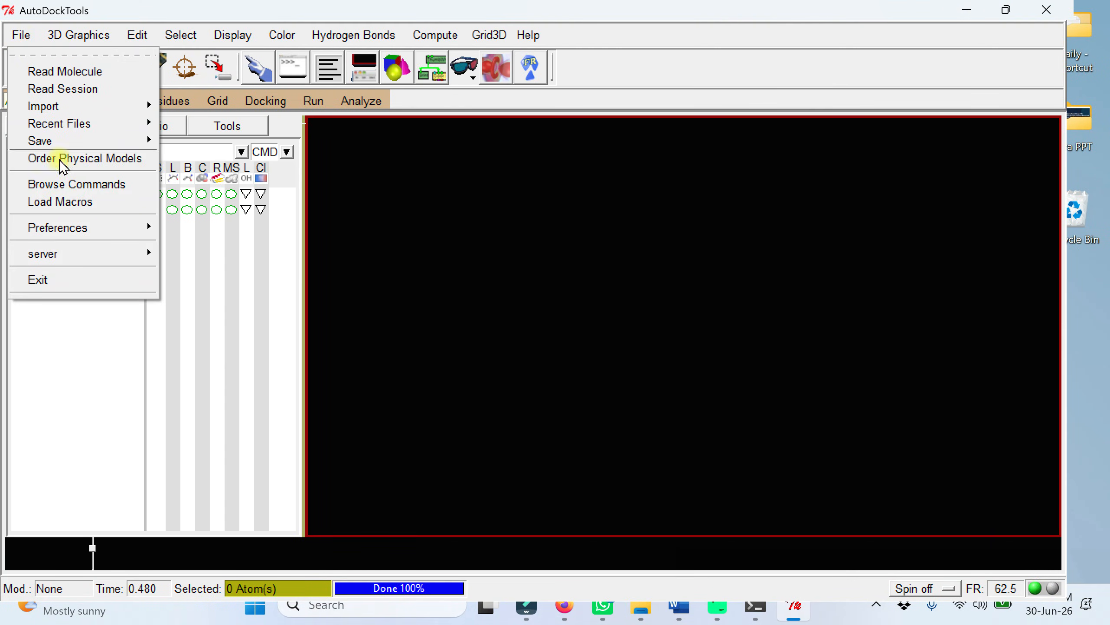
{"action": "mouse_move", "coordinate": [77, 222]}
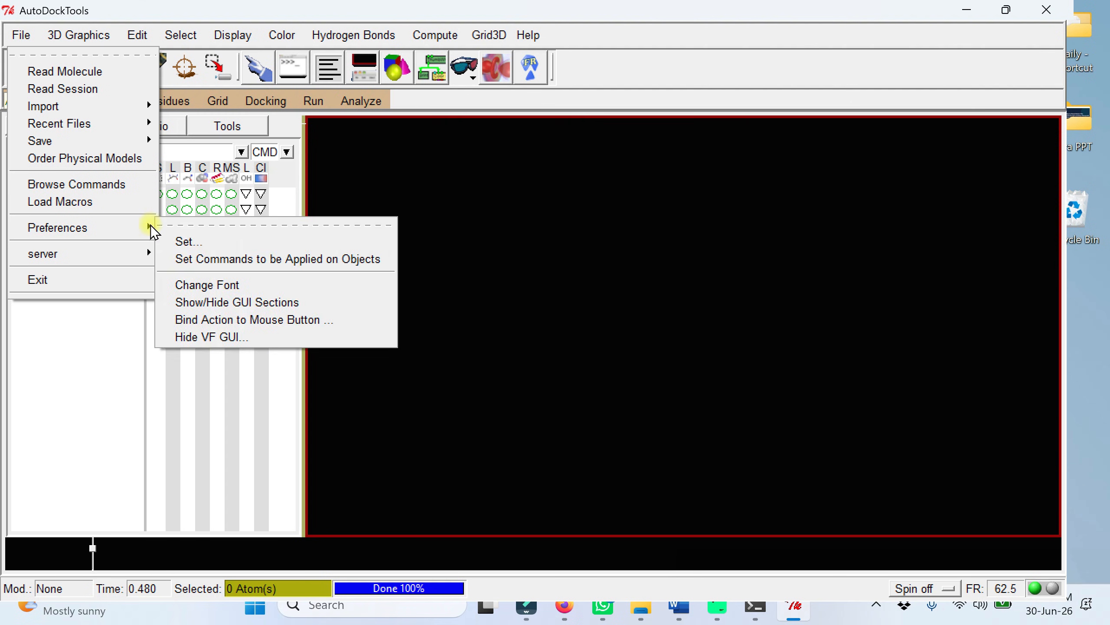
{"action": "left_click", "coordinate": [200, 247]}
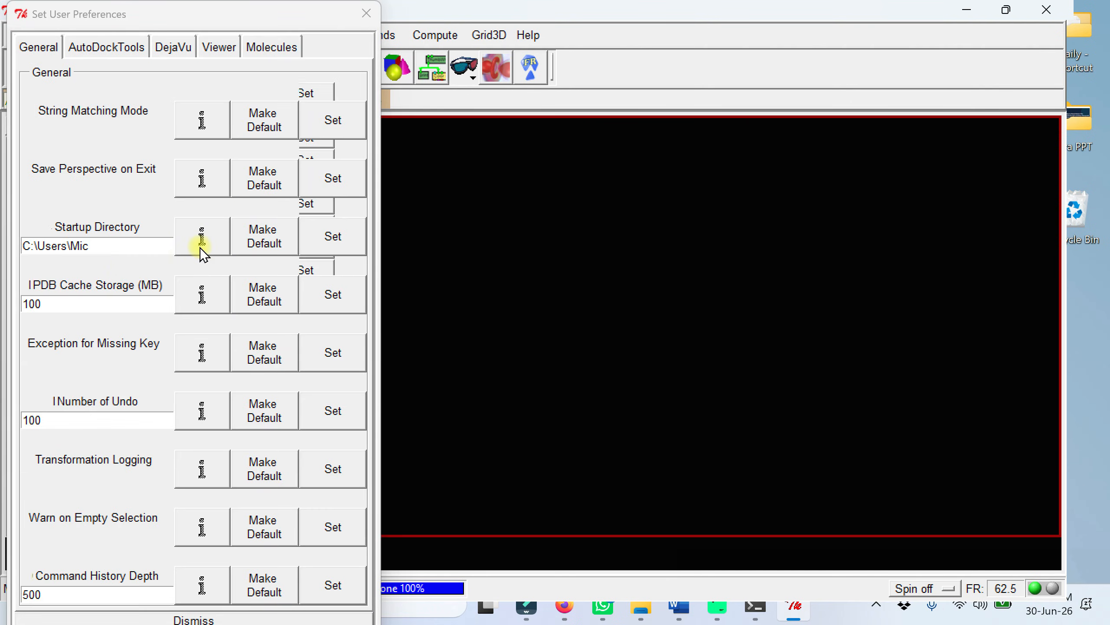
{"action": "left_click_drag", "start_coordinate": [105, 246], "coordinate": [13, 239]}
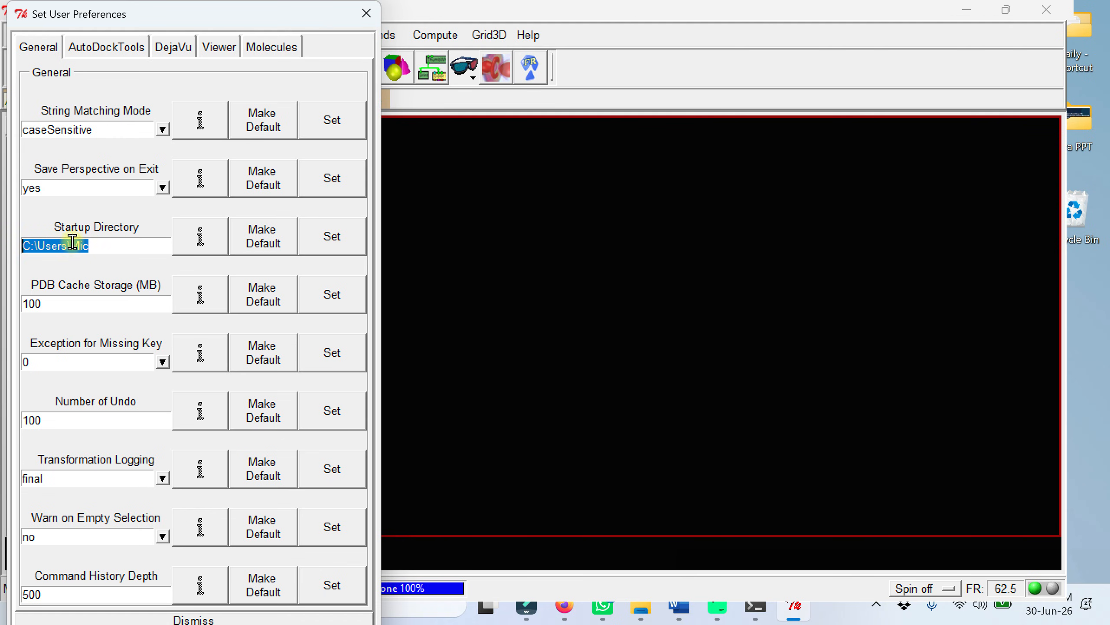
{"action": "left_click", "coordinate": [366, 13]}
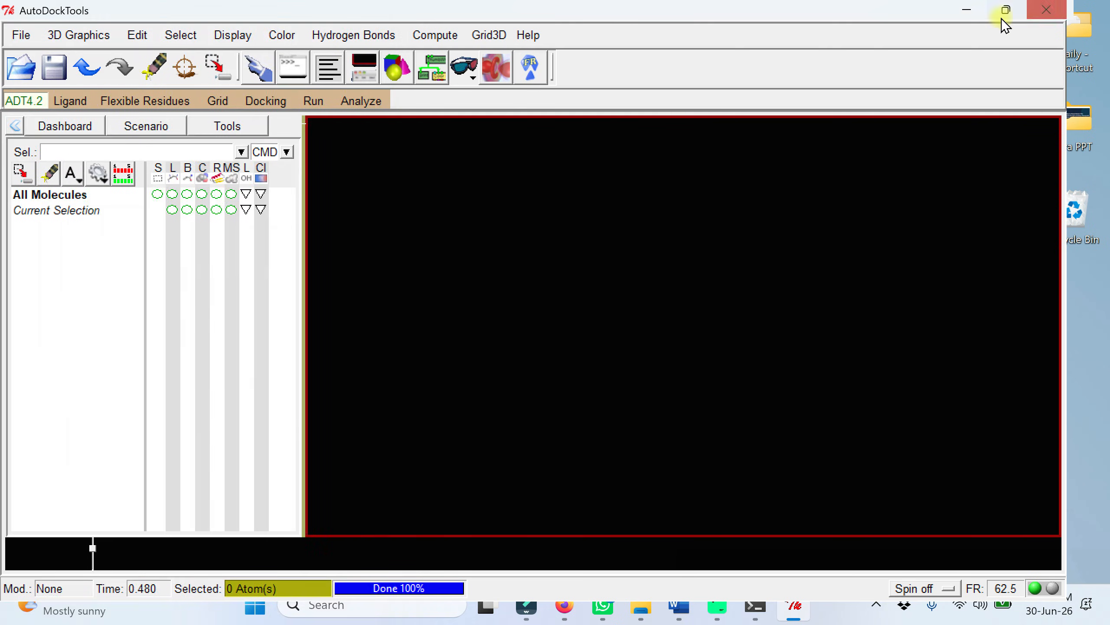
Step: Locate cocrystal_pep.pdb in the user's profile folder on the C: drive in File Explorer and copy it
{"action": "left_click", "coordinate": [967, 10]}
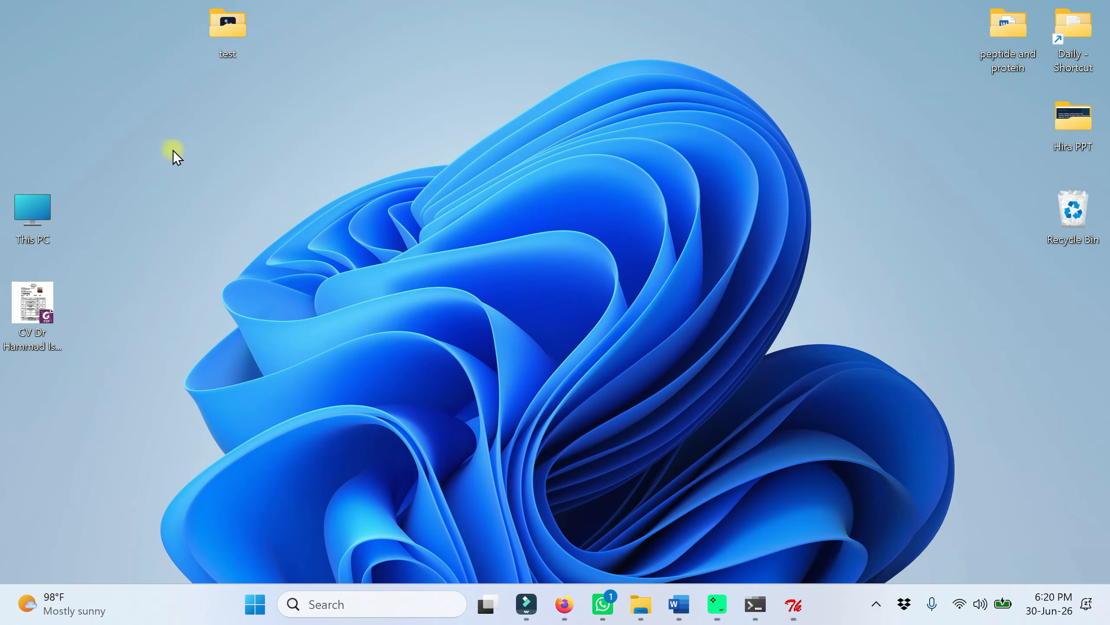
{"action": "double_click", "coordinate": [35, 214]}
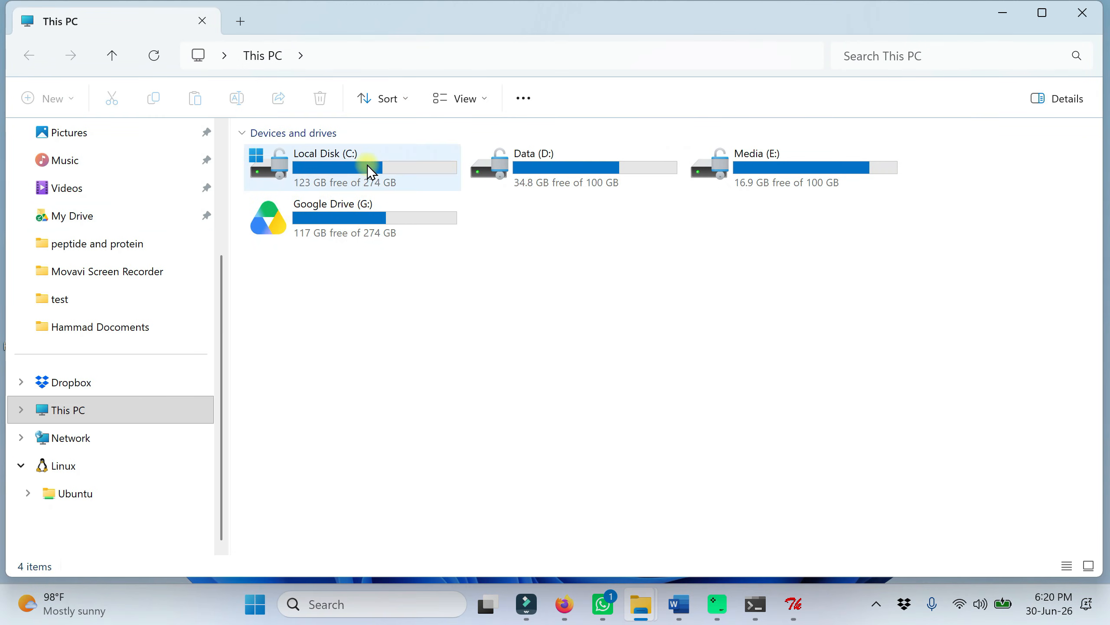
{"action": "double_click", "coordinate": [369, 172]}
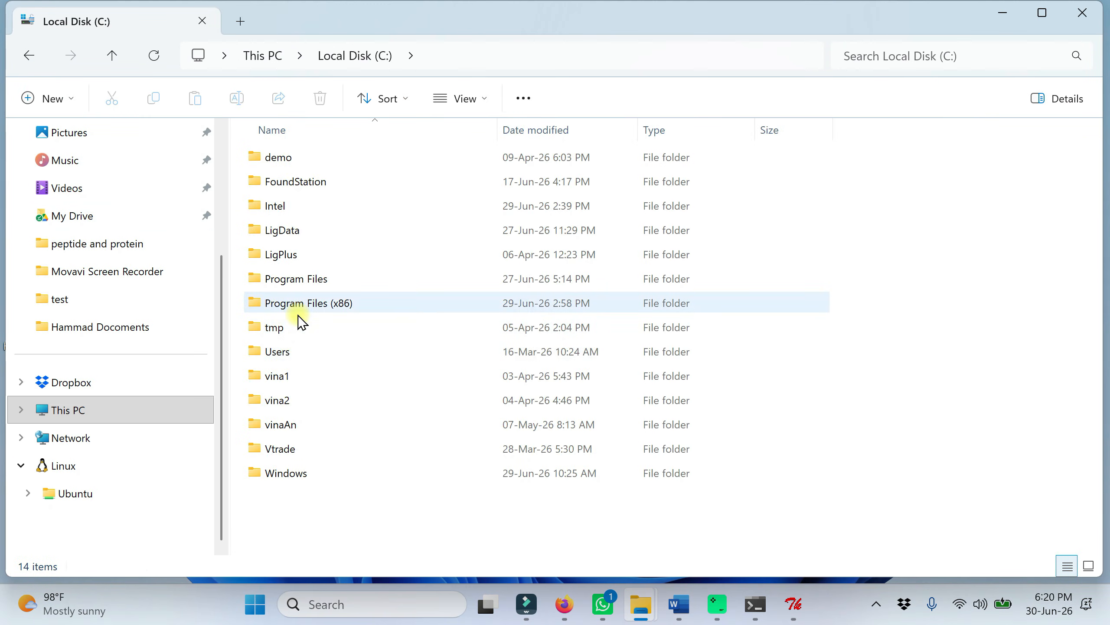
{"action": "double_click", "coordinate": [289, 355]}
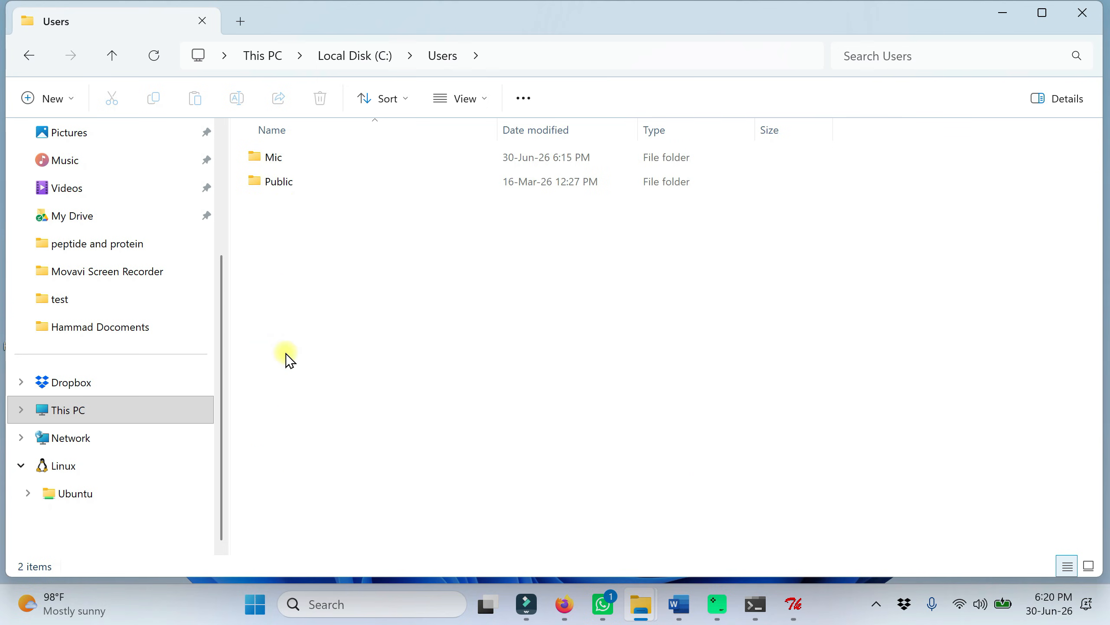
{"action": "double_click", "coordinate": [287, 162]}
{"action": "scroll", "coordinate": [513, 409], "scroll_direction": "down", "scroll_amount": 5}
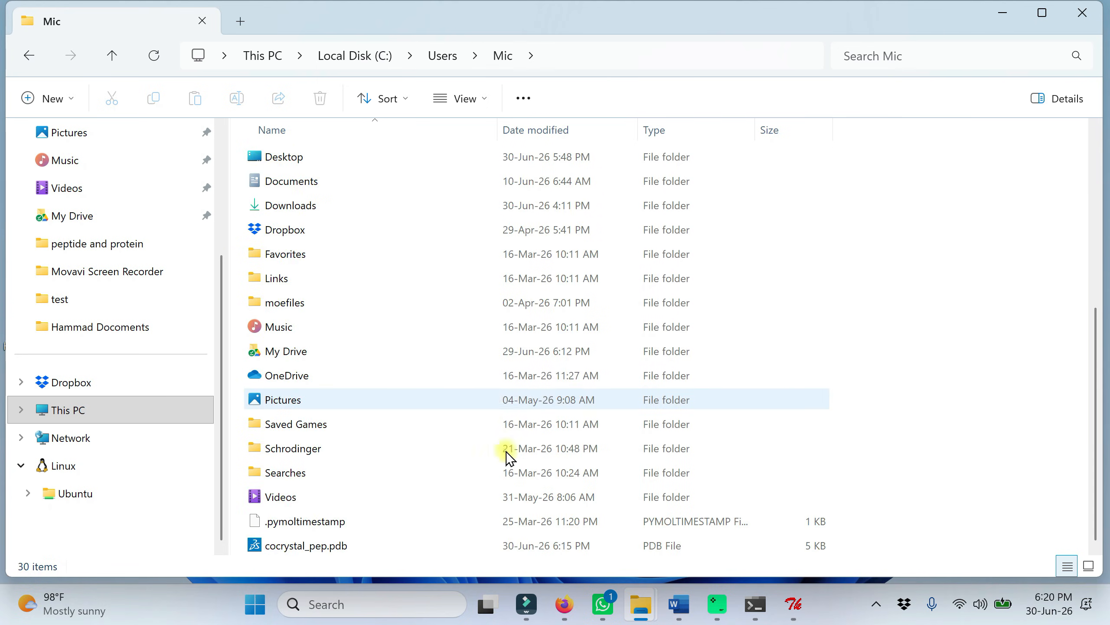
{"action": "left_click", "coordinate": [308, 548]}
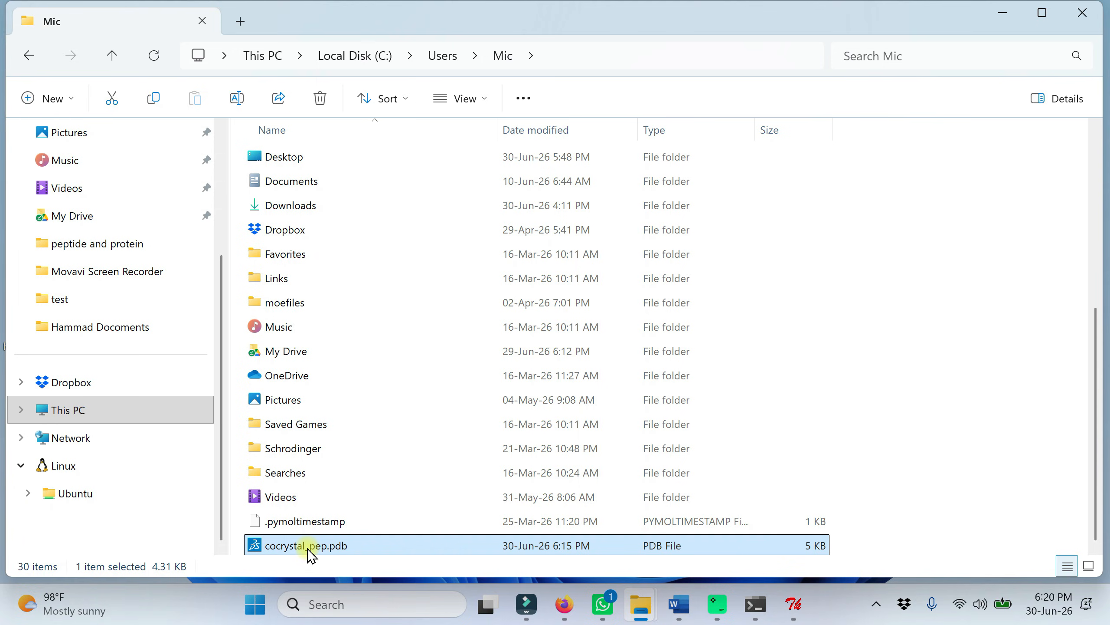
Step: Paste the copied cocrystal_pep.pdb into the Desktop's test folder
{"action": "left_click", "coordinate": [1082, 27]}
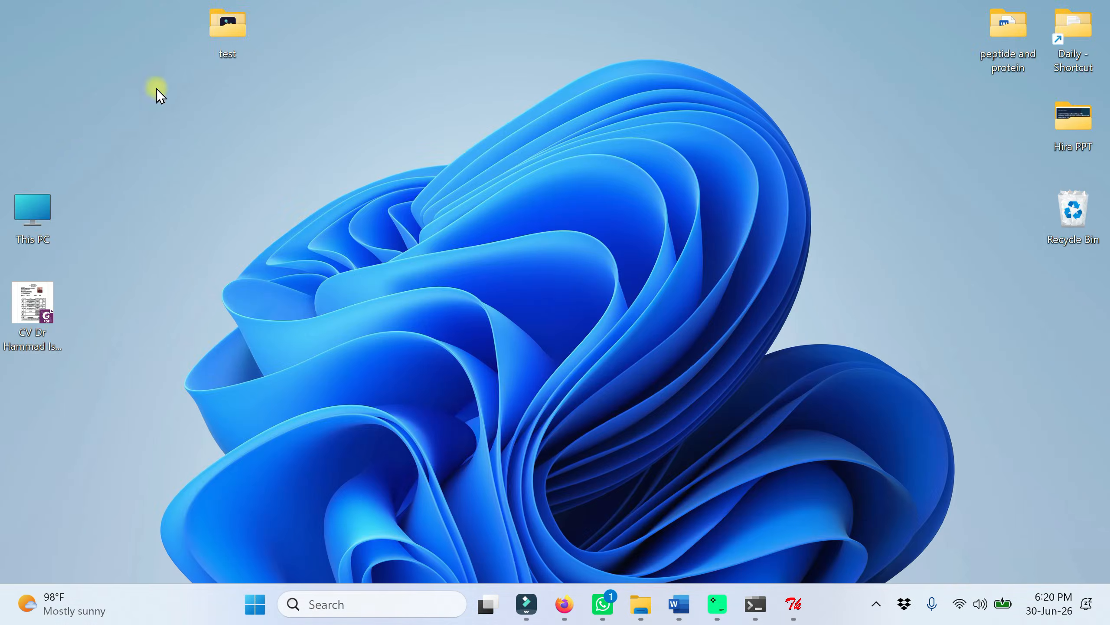
{"action": "double_click", "coordinate": [228, 29]}
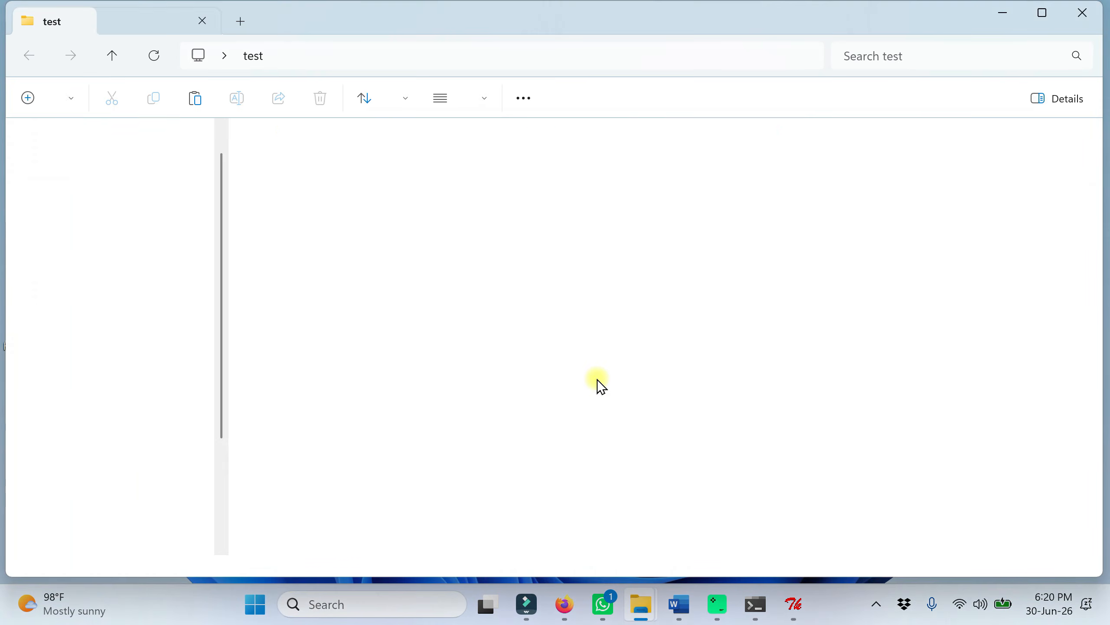
{"action": "key", "text": "ctrl+v"}
{"action": "left_click", "coordinate": [517, 355]}
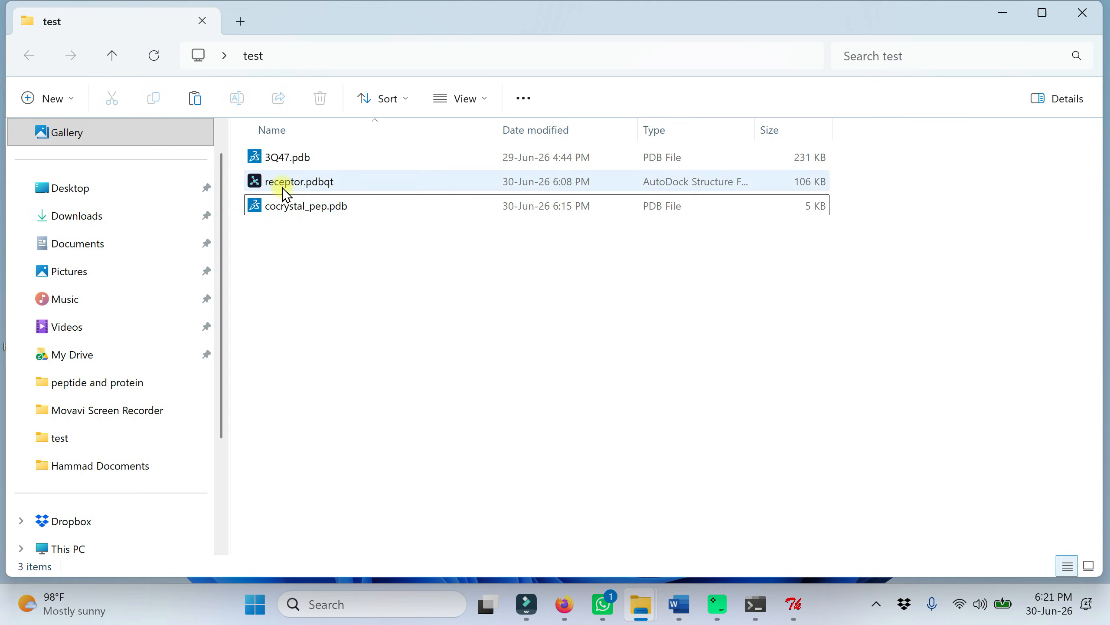
{"action": "left_click", "coordinate": [322, 210]}
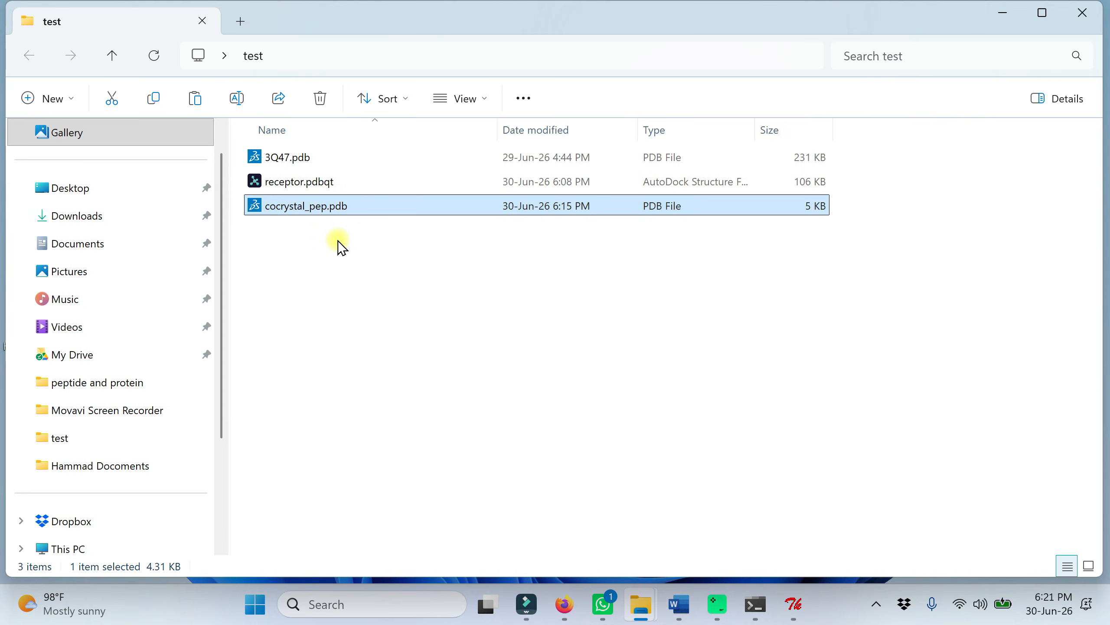
Step: Switch to AutoDockTools and open cocrystal_pep.pdb from the Desktop's test folder as the ligand, filtering for PDB files and accepting the setup summary
{"action": "left_click", "coordinate": [793, 605]}
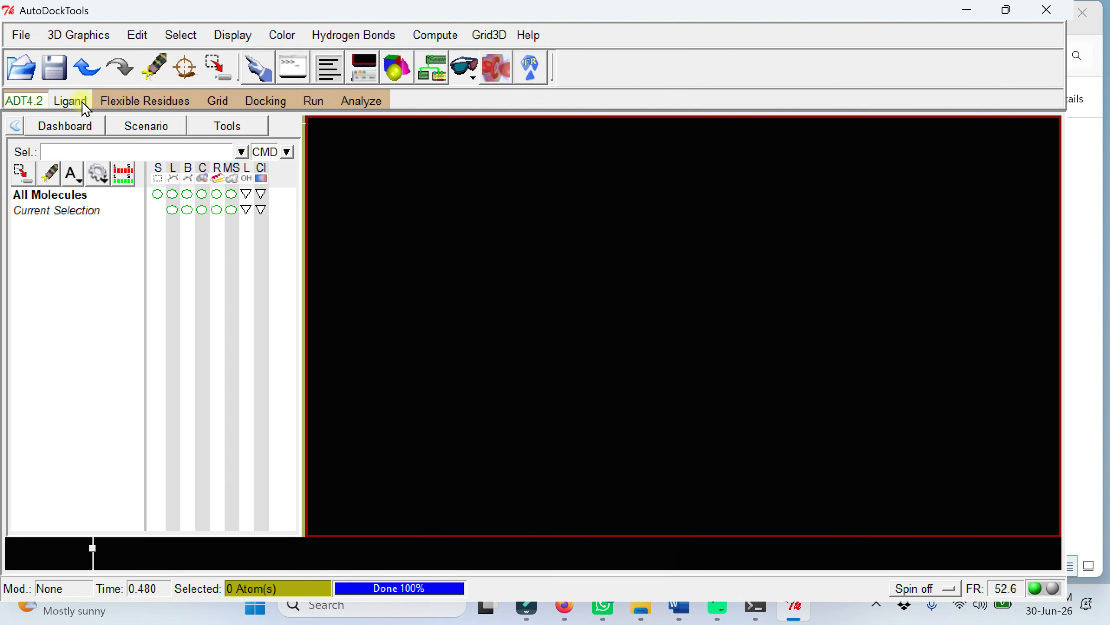
{"action": "left_click", "coordinate": [71, 104]}
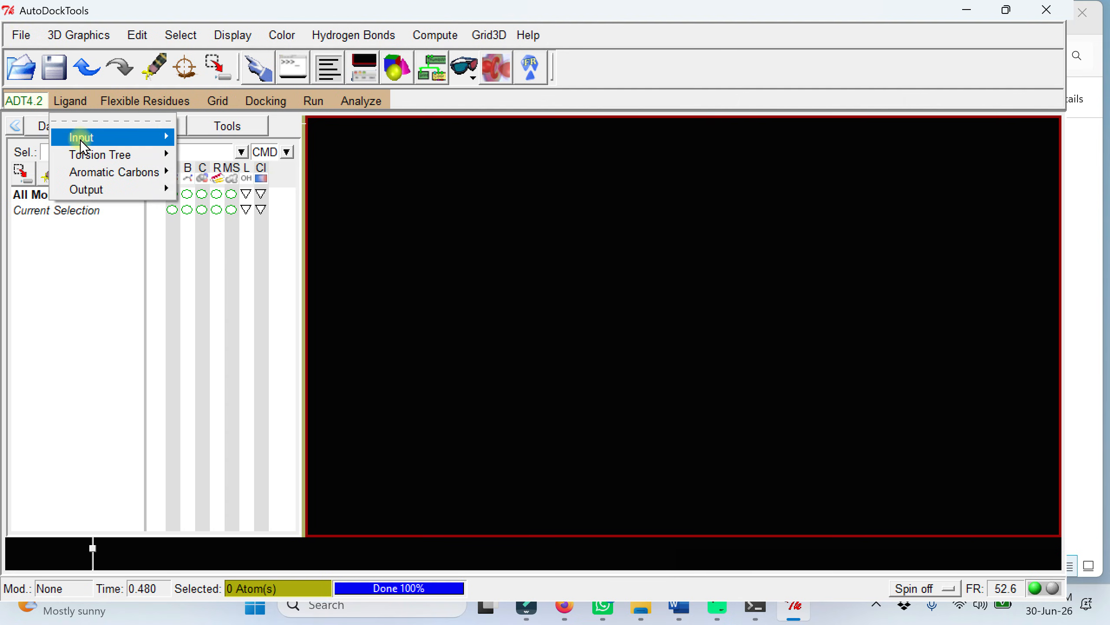
{"action": "mouse_move", "coordinate": [82, 145]}
{"action": "left_click", "coordinate": [198, 151]}
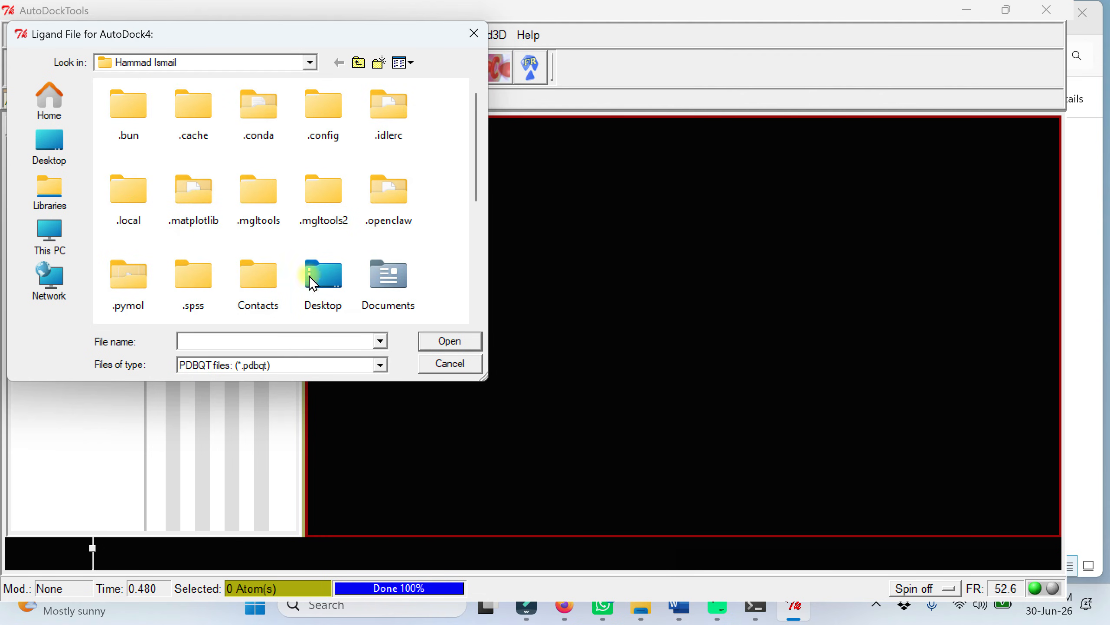
{"action": "double_click", "coordinate": [324, 285]}
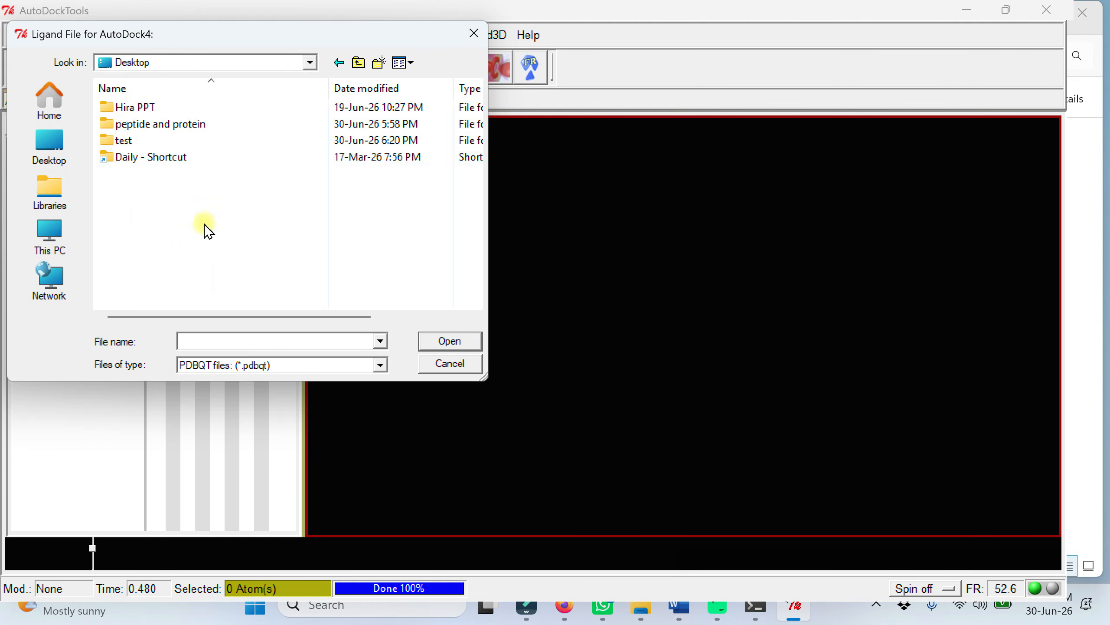
{"action": "left_click", "coordinate": [123, 146]}
{"action": "double_click", "coordinate": [123, 151]}
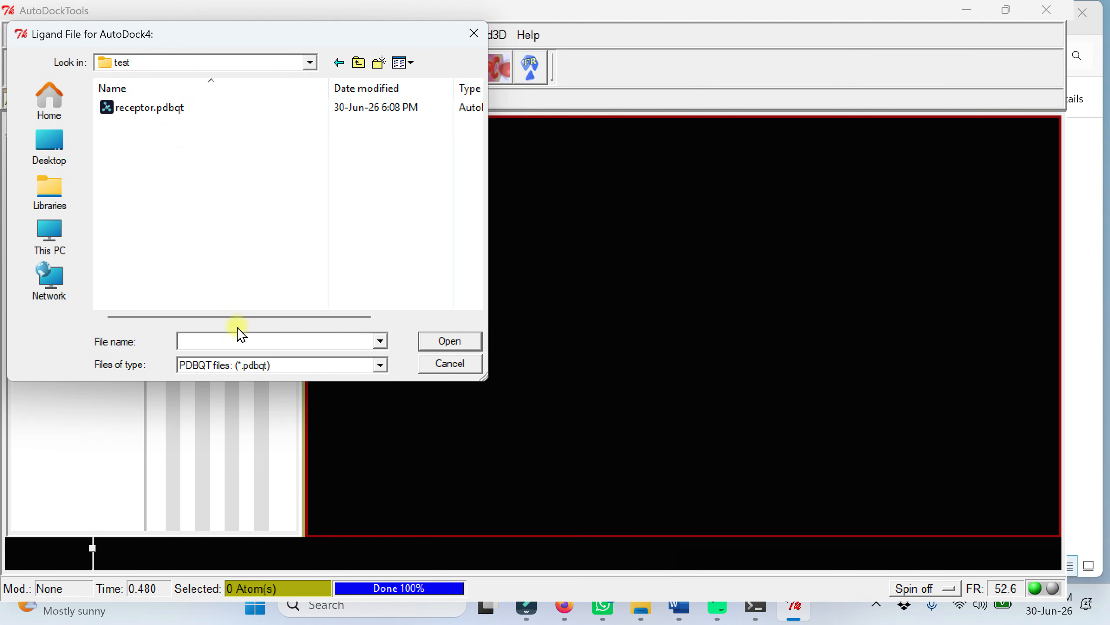
{"action": "left_click", "coordinate": [298, 364]}
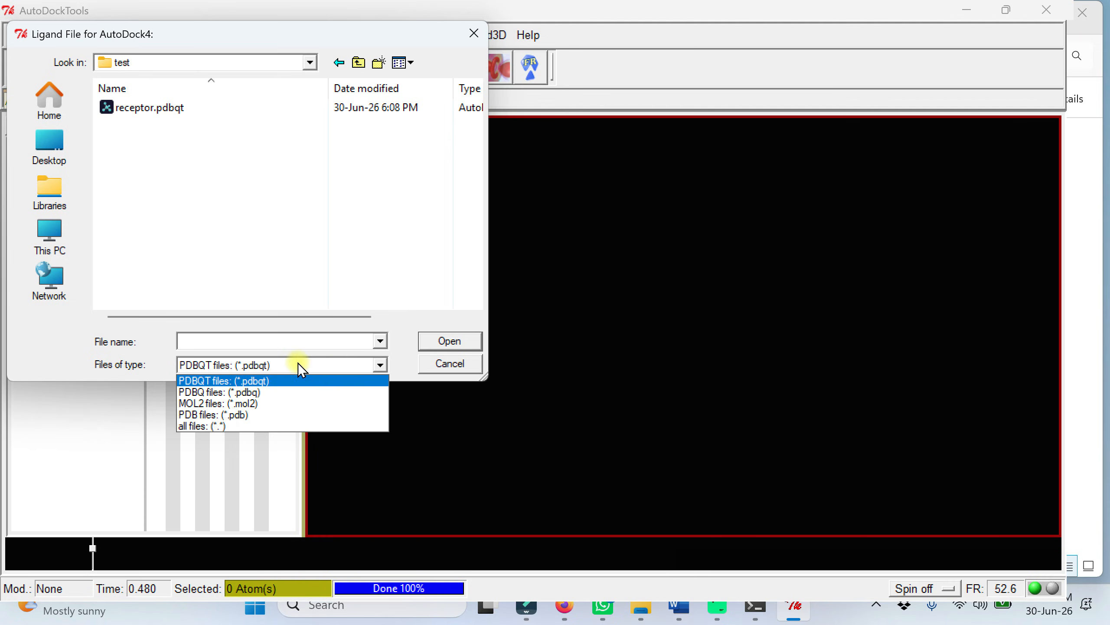
{"action": "left_click", "coordinate": [231, 415]}
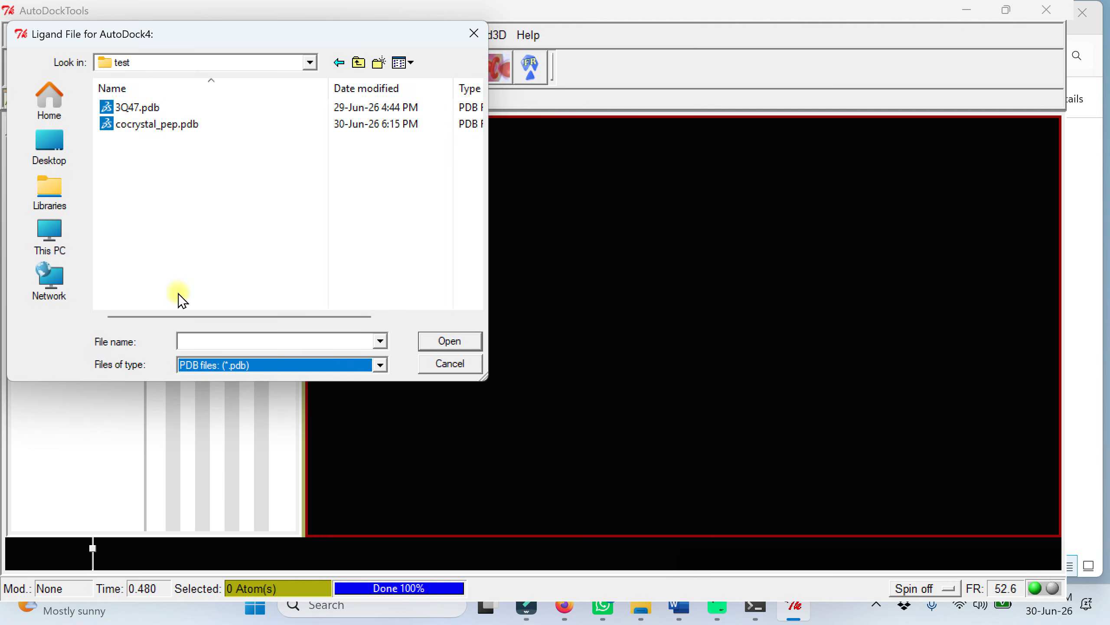
{"action": "left_click", "coordinate": [161, 125]}
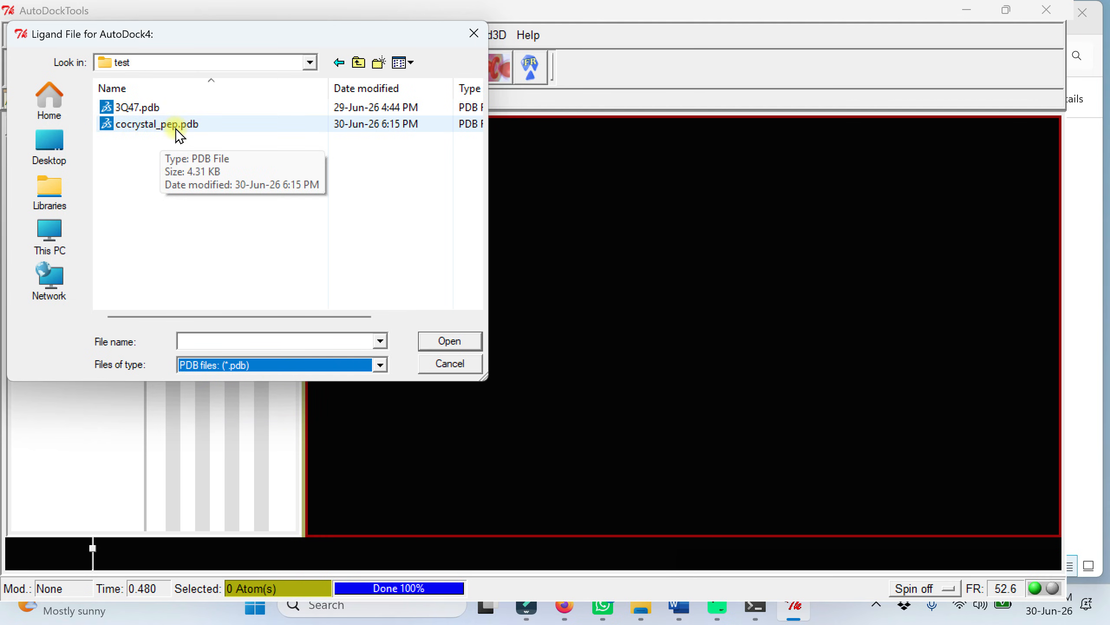
{"action": "left_click", "coordinate": [177, 129]}
{"action": "left_click", "coordinate": [439, 344]}
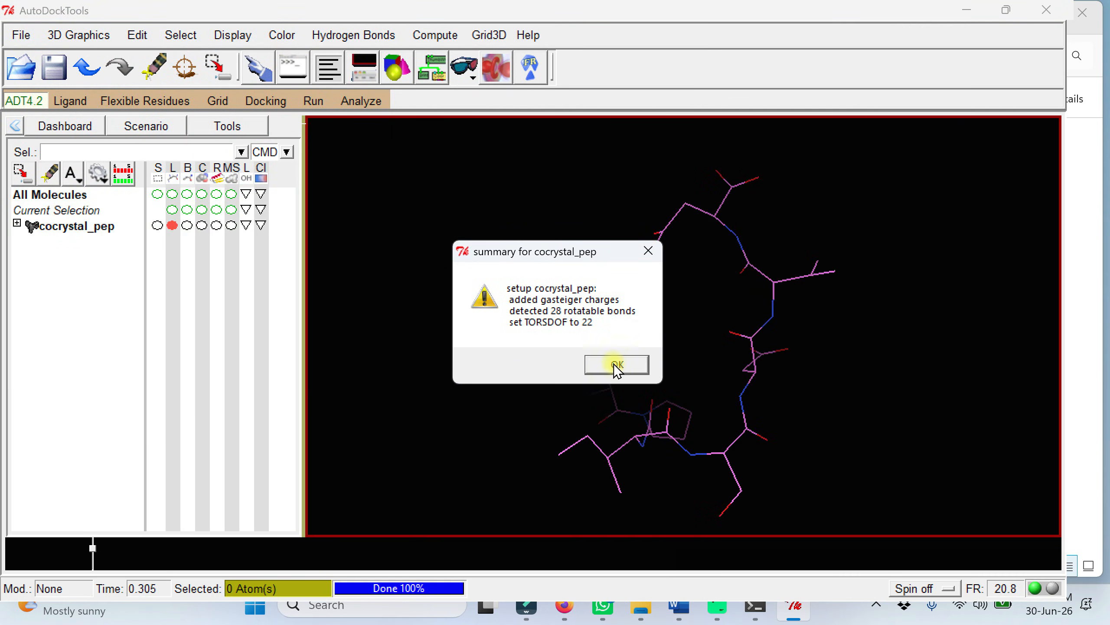
{"action": "left_click", "coordinate": [617, 365]}
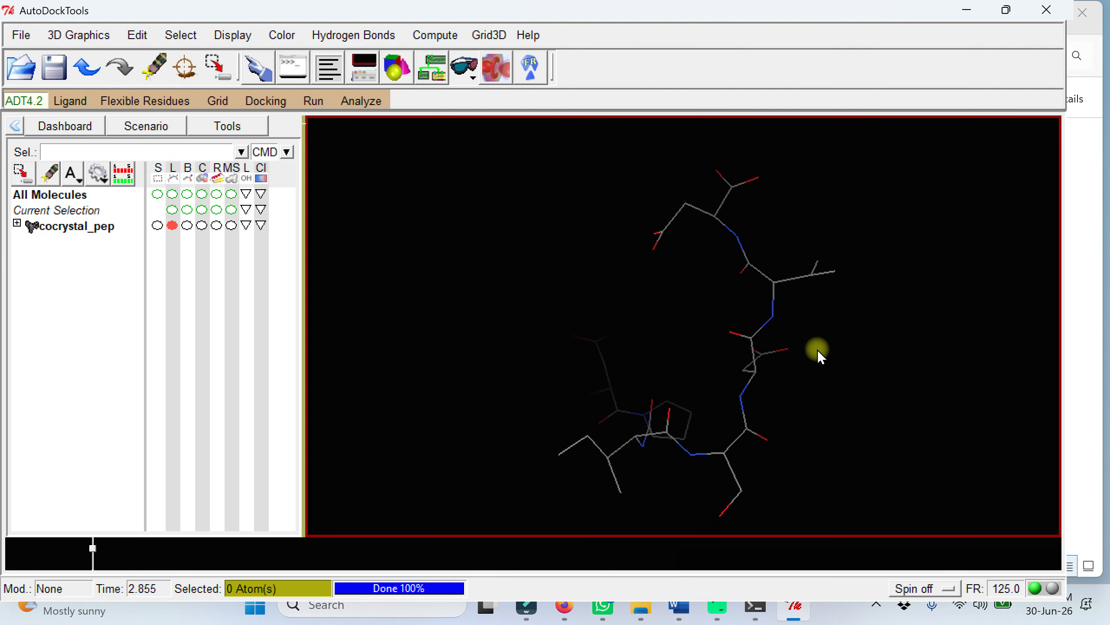
Step: Set the ligand's number of active torsions to 22 with the fewest atoms moving, and close the torsion settings
{"action": "left_click", "coordinate": [70, 100]}
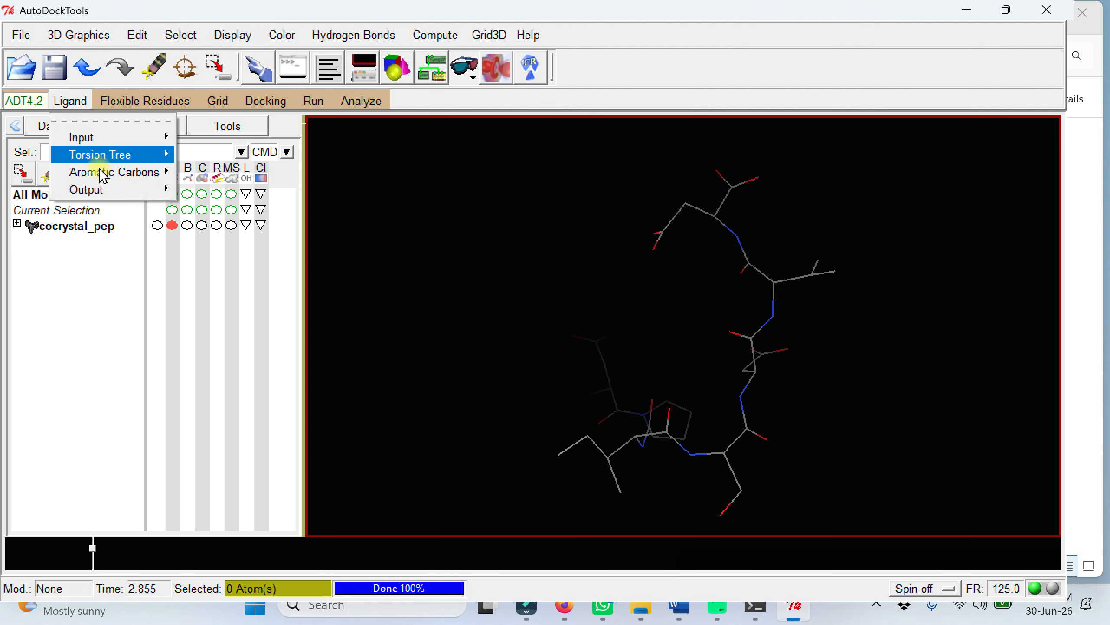
{"action": "mouse_move", "coordinate": [125, 156]}
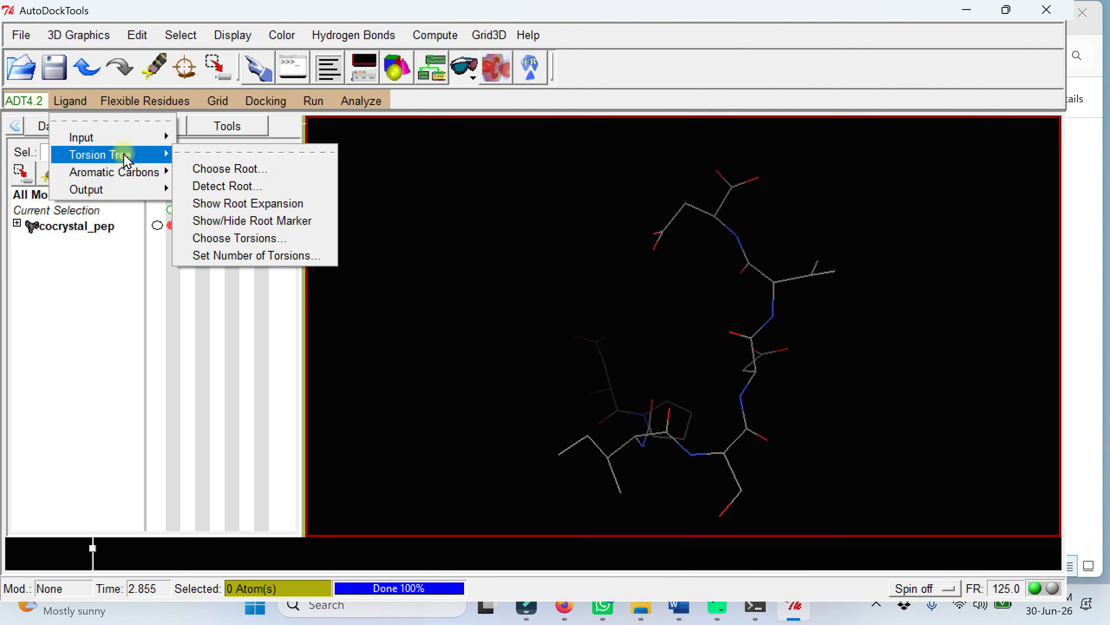
{"action": "left_click", "coordinate": [243, 255]}
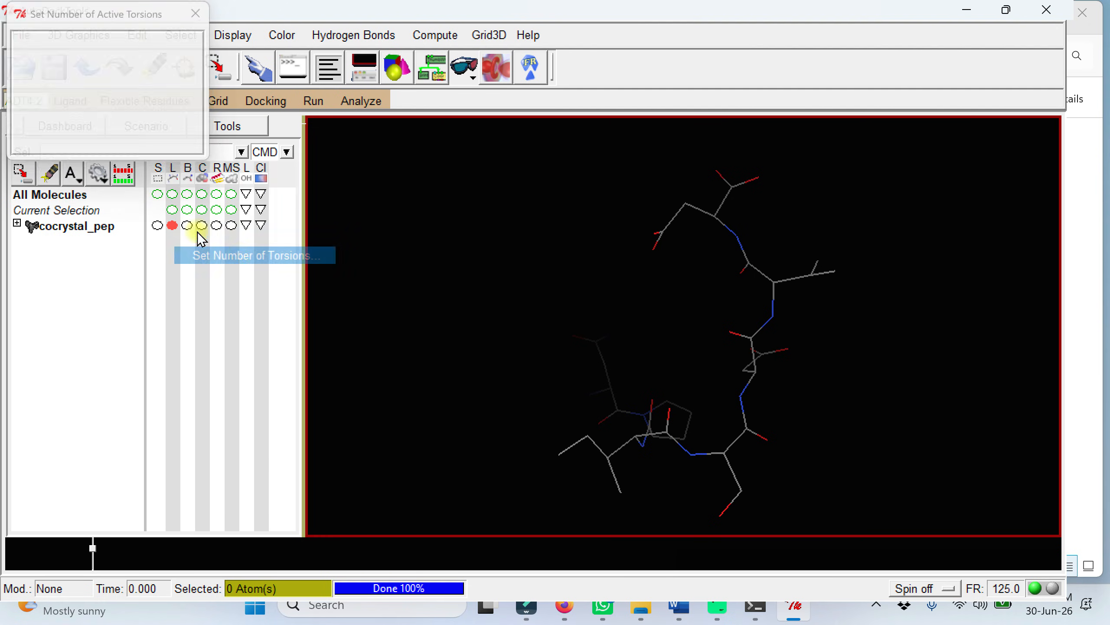
{"action": "left_click", "coordinate": [23, 123]}
{"action": "left_click", "coordinate": [23, 123]}
{"action": "left_click", "coordinate": [23, 122]}
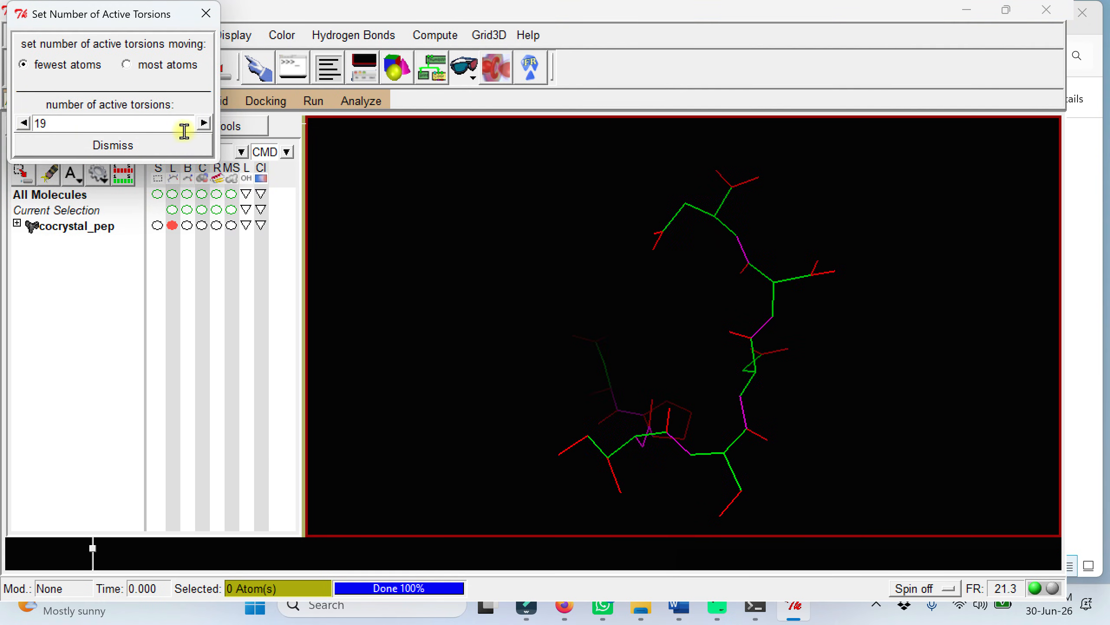
{"action": "left_click", "coordinate": [205, 123]}
{"action": "left_click", "coordinate": [205, 123]}
{"action": "left_click", "coordinate": [205, 123]}
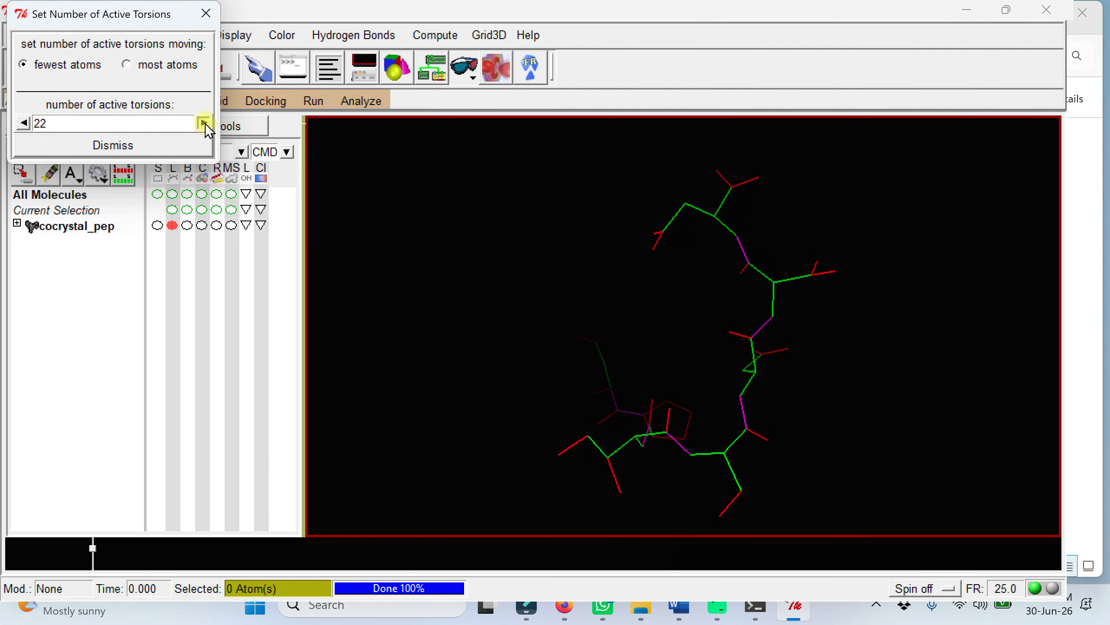
{"action": "left_click", "coordinate": [145, 146]}
Step: Save the prepared ligand as cocrystal_pep.pdbqt in the Desktop's test folder
{"action": "left_click", "coordinate": [70, 101]}
{"action": "mouse_move", "coordinate": [116, 190]}
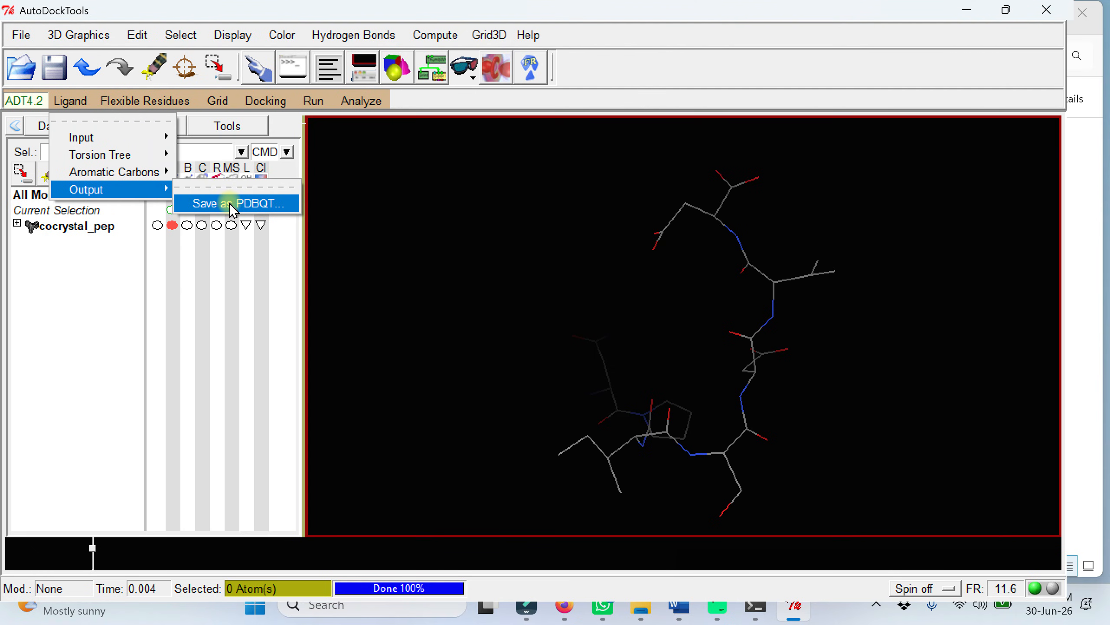
{"action": "left_click", "coordinate": [229, 203]}
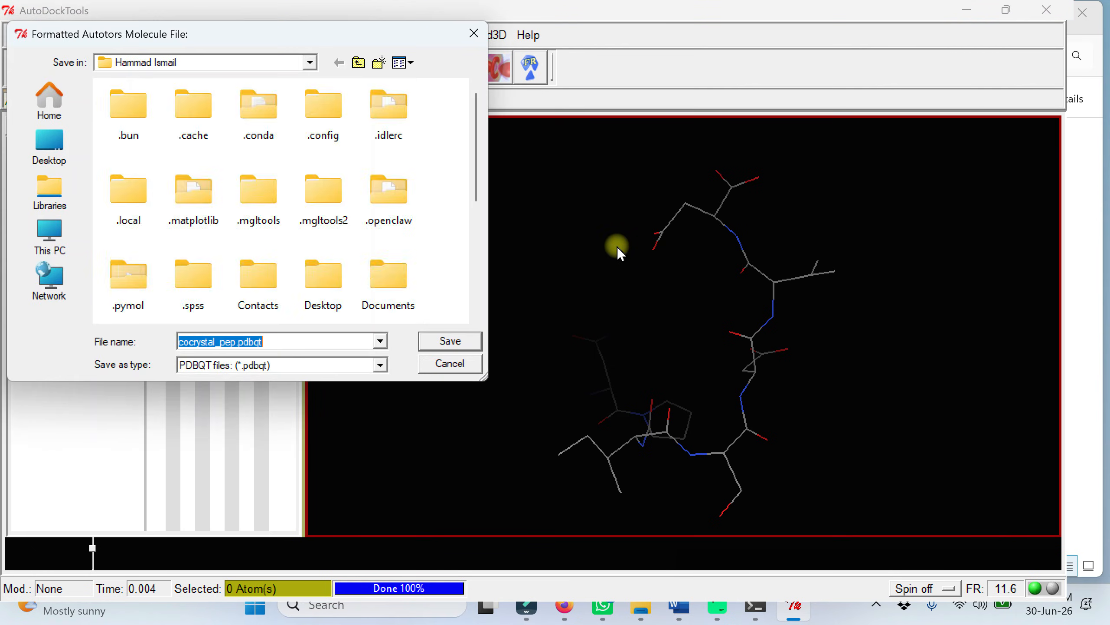
{"action": "double_click", "coordinate": [324, 276]}
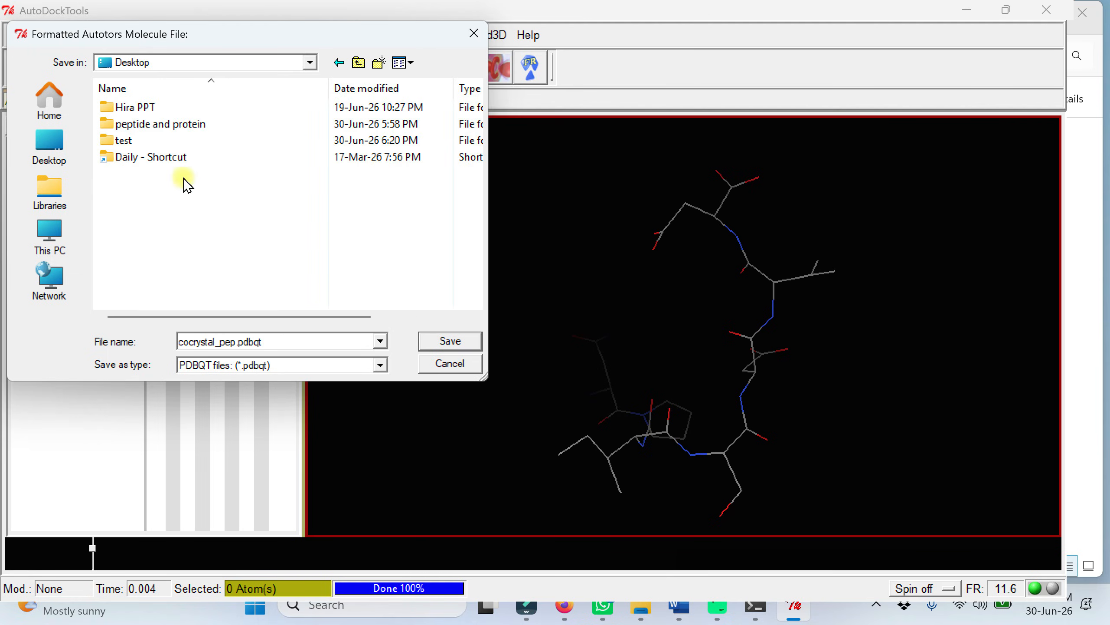
{"action": "double_click", "coordinate": [123, 140]}
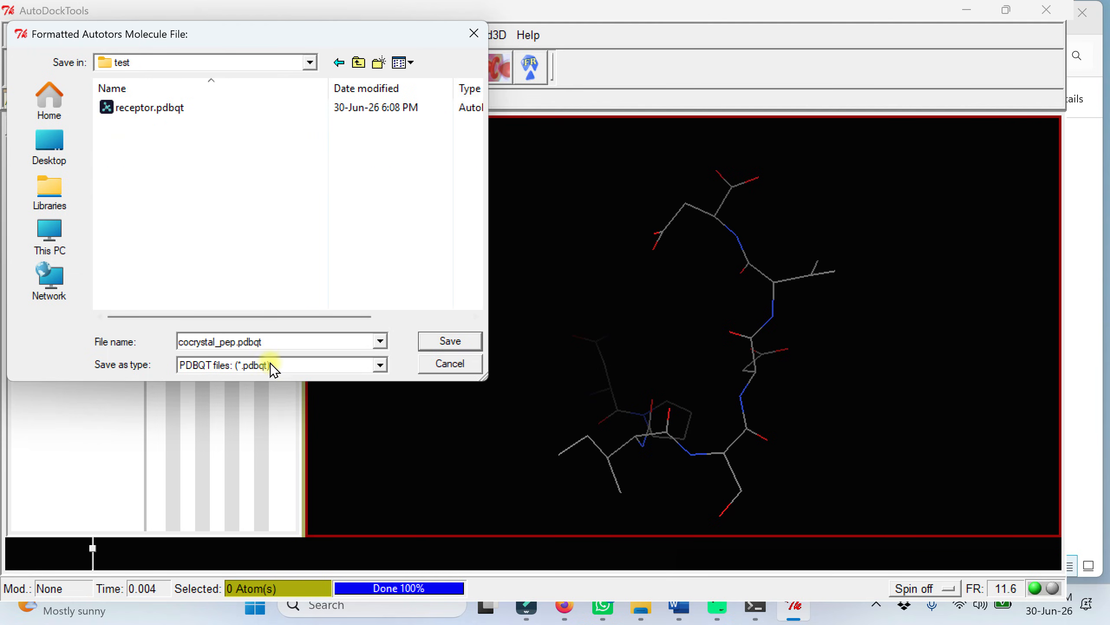
{"action": "left_click", "coordinate": [286, 366]}
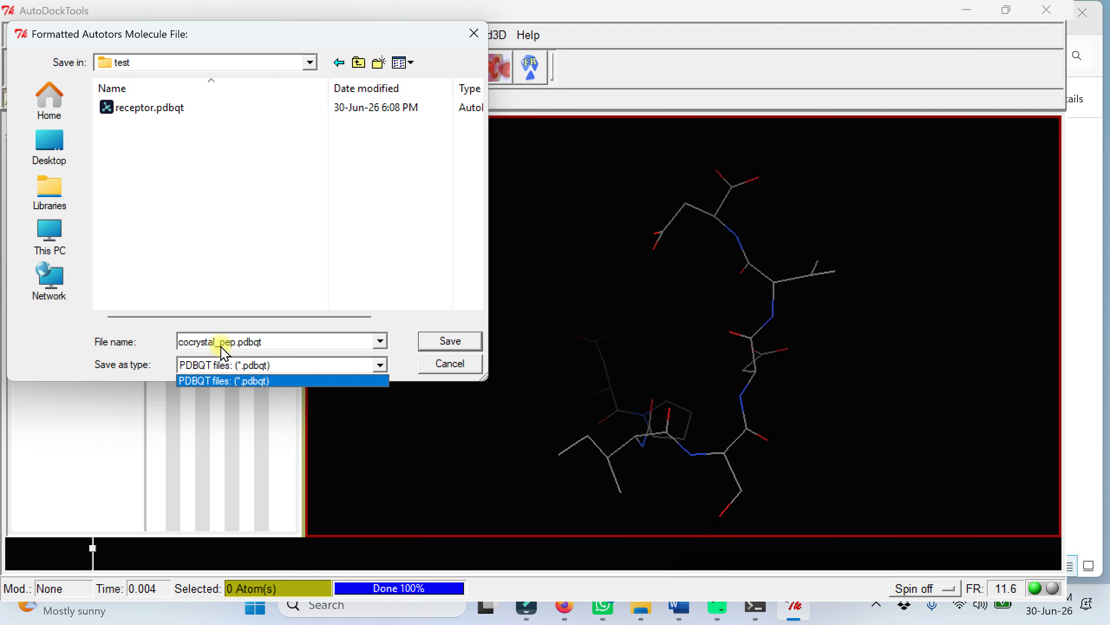
{"action": "left_click", "coordinate": [436, 352]}
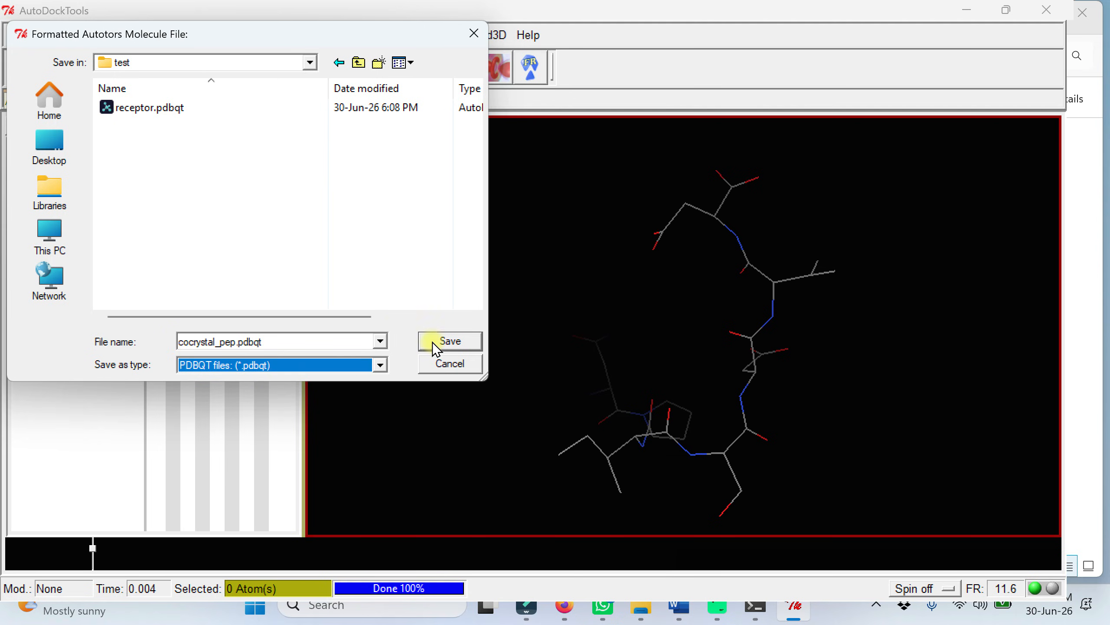
{"action": "left_click", "coordinate": [435, 343]}
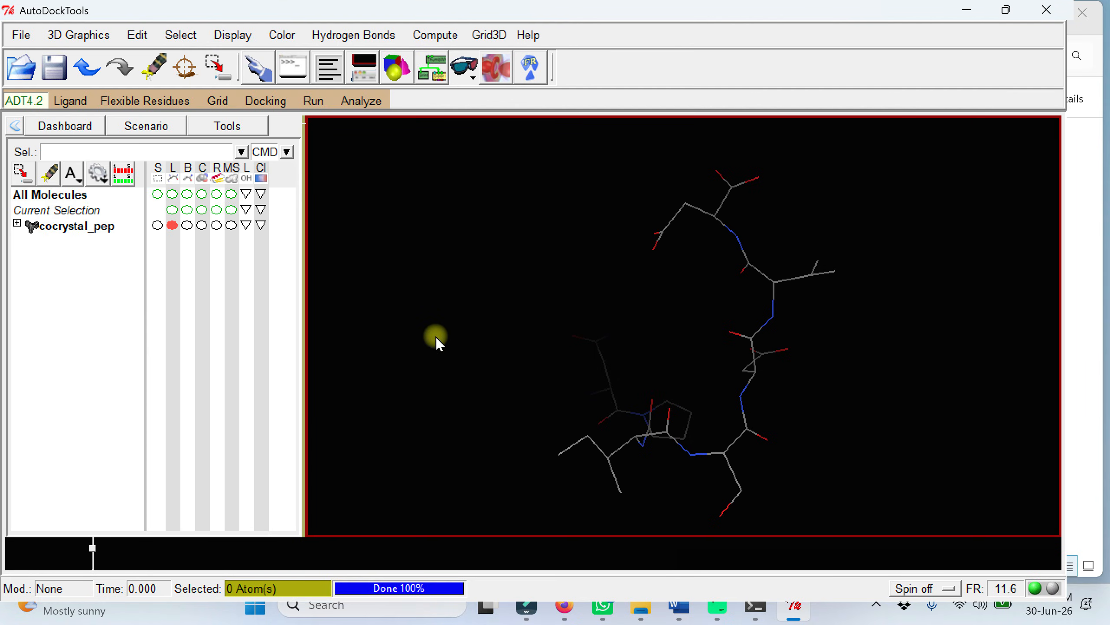
Step: Switch to File Explorer and check the test folder for the receptor and cocrystal peptide PDBQT files
{"action": "left_click", "coordinate": [968, 17]}
{"action": "left_click", "coordinate": [367, 325]}
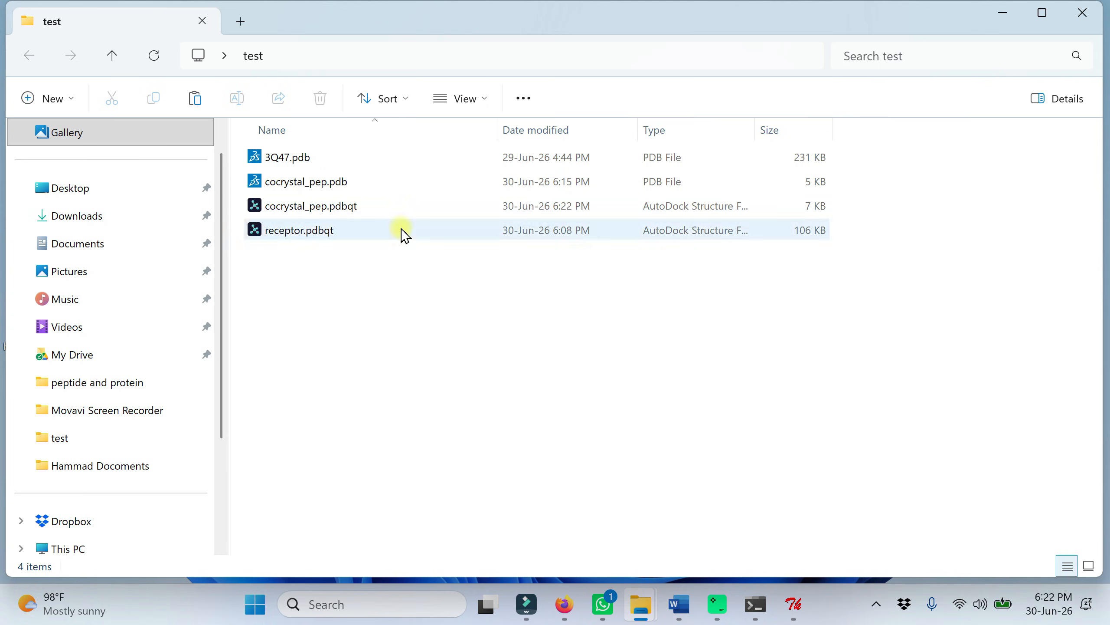
{"action": "left_click", "coordinate": [299, 232]}
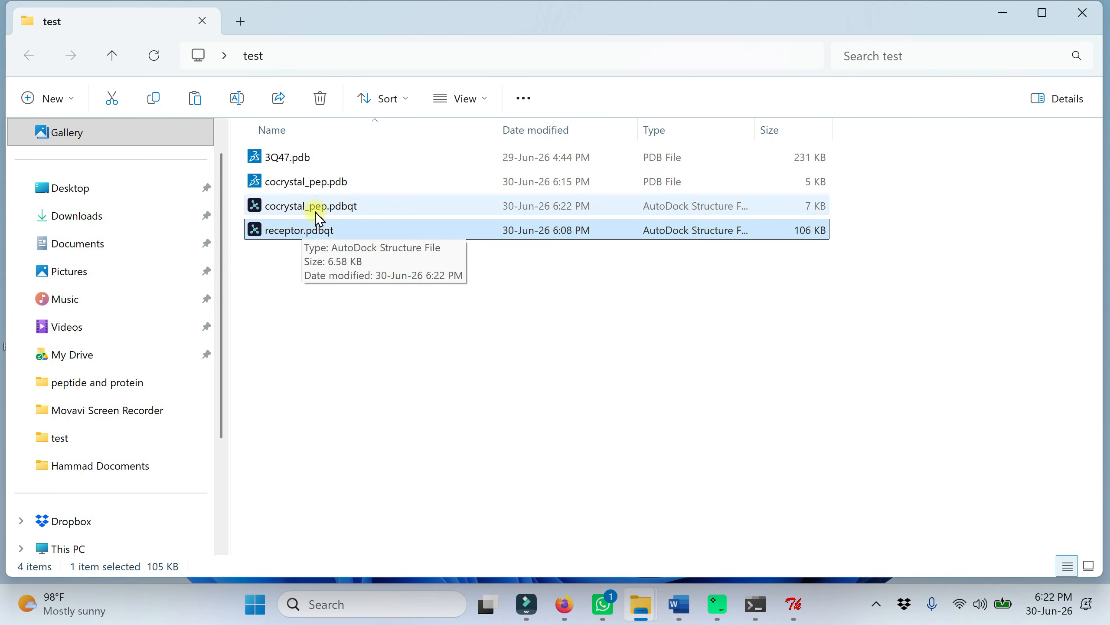
{"action": "left_click", "coordinate": [317, 278]}
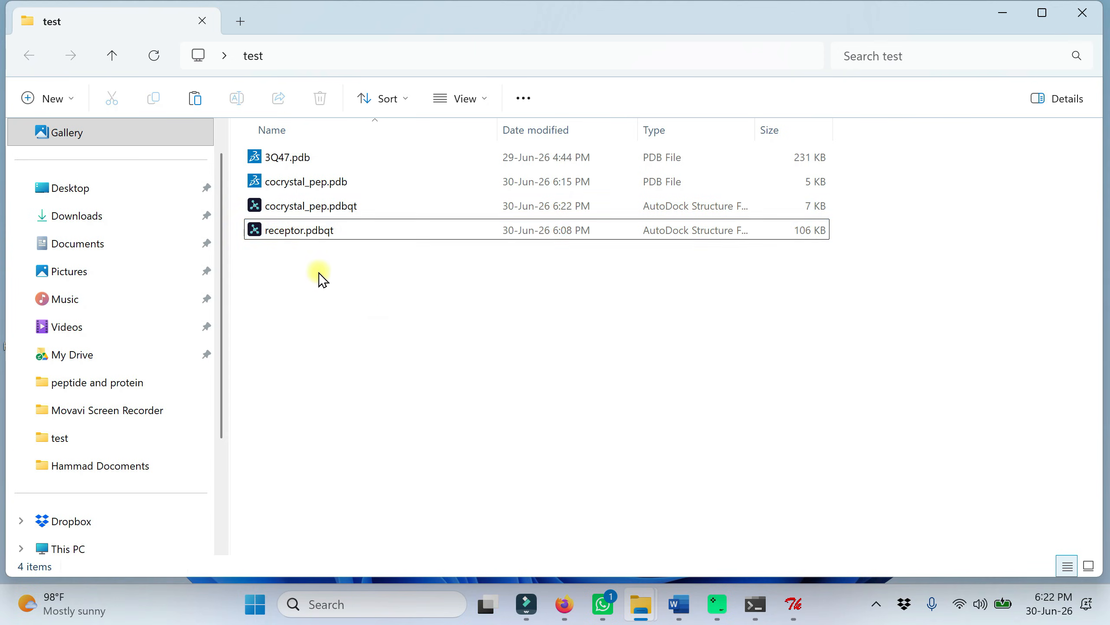
Step: Inspect cocrystal_pep.pdbqt and receptor.pdbqt in the test folder, and close the folder window
{"action": "left_click", "coordinate": [297, 209]}
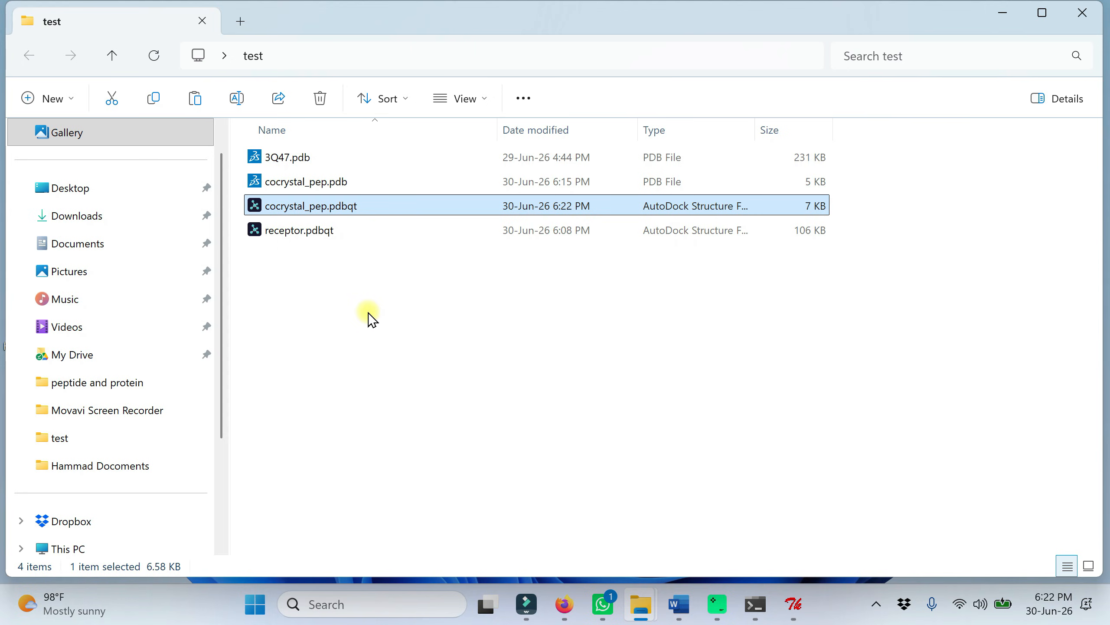
{"action": "left_click", "coordinate": [310, 232]}
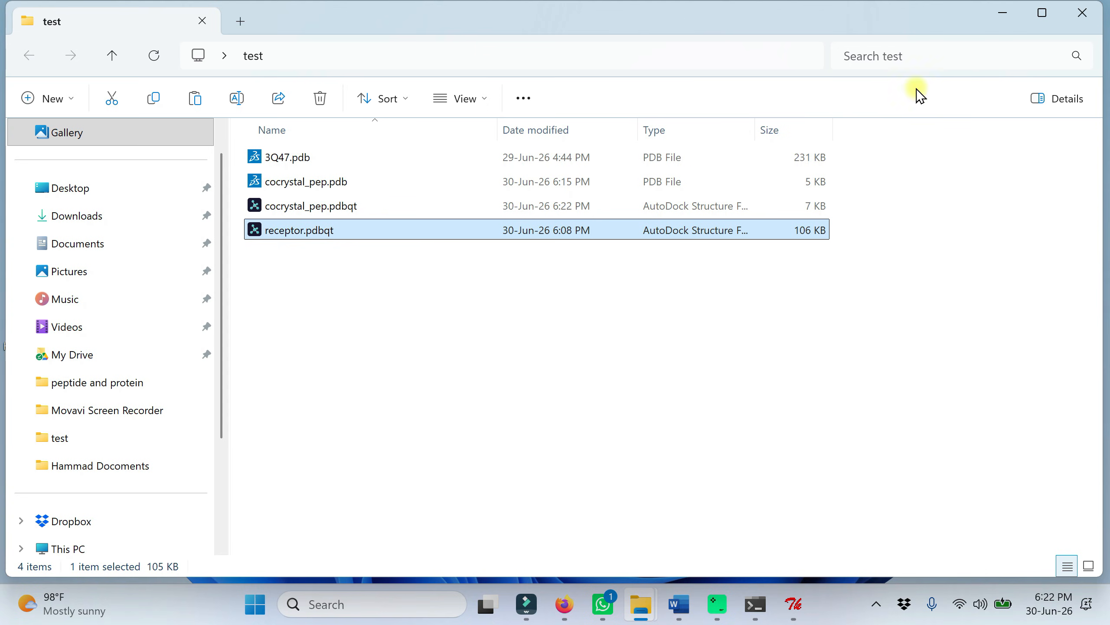
{"action": "left_click", "coordinate": [1095, 17]}
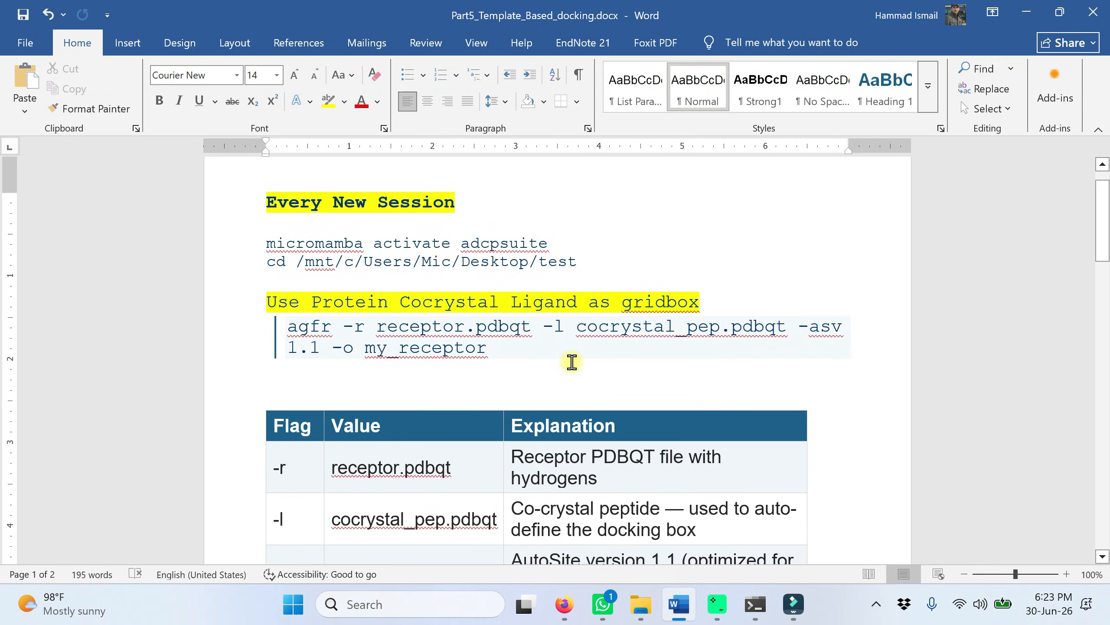
Step: Review the agfr command's -r, -l, -asv and -o flags and their explanation table in the Word document
{"action": "scroll", "coordinate": [530, 352], "scroll_direction": "down", "scroll_amount": 1}
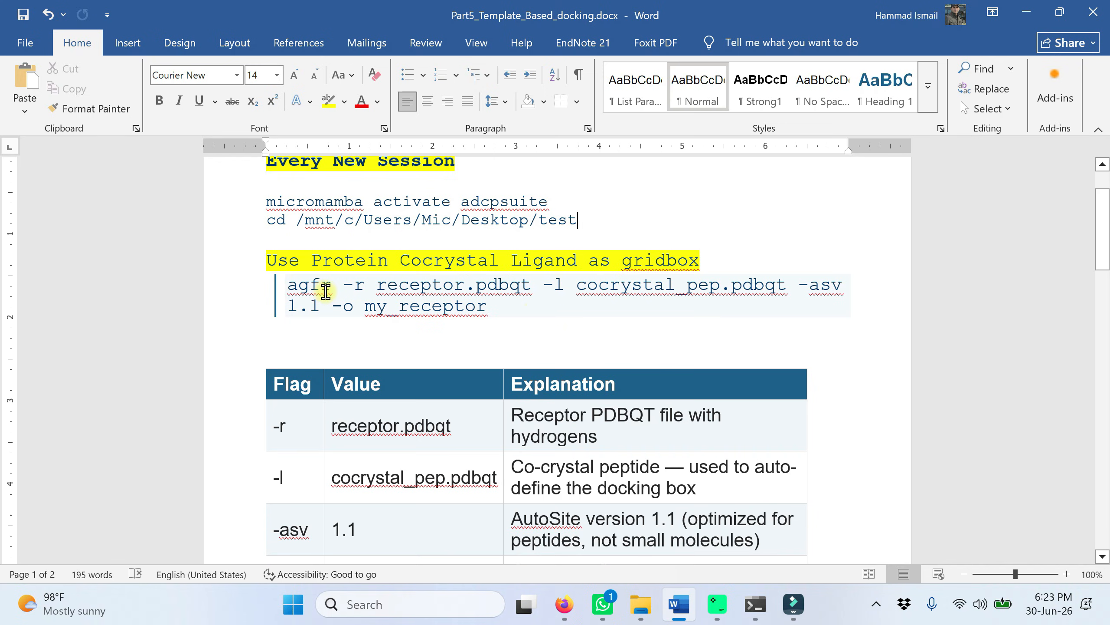
{"action": "left_click_drag", "start_coordinate": [342, 290], "coordinate": [515, 304]}
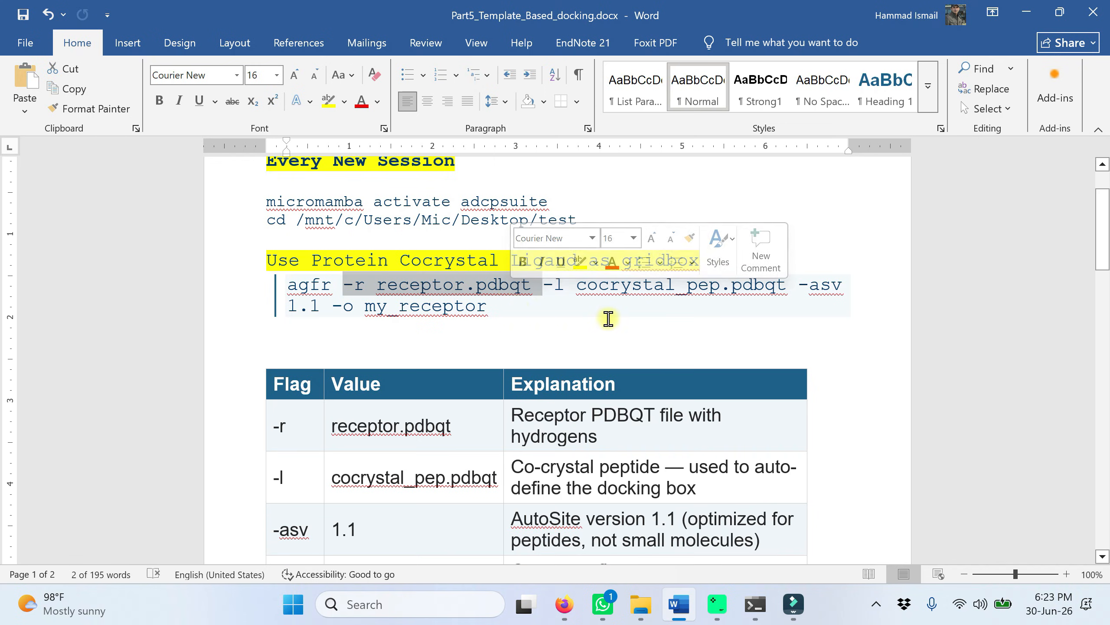
{"action": "left_click", "coordinate": [637, 317]}
{"action": "double_click", "coordinate": [548, 287]}
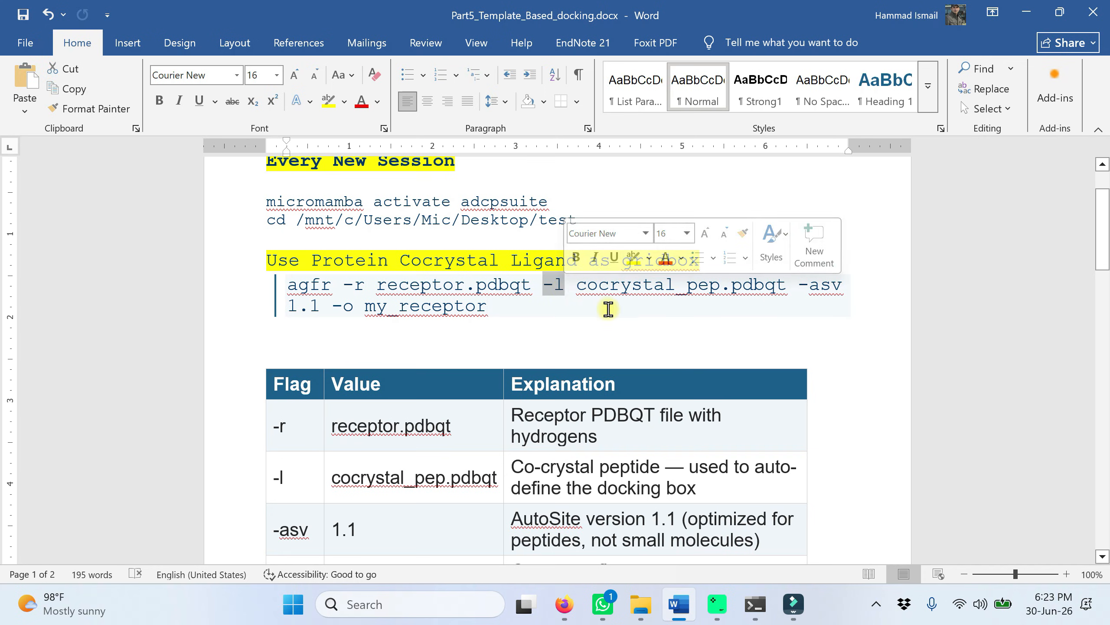
{"action": "left_click_drag", "start_coordinate": [577, 288], "coordinate": [756, 290]}
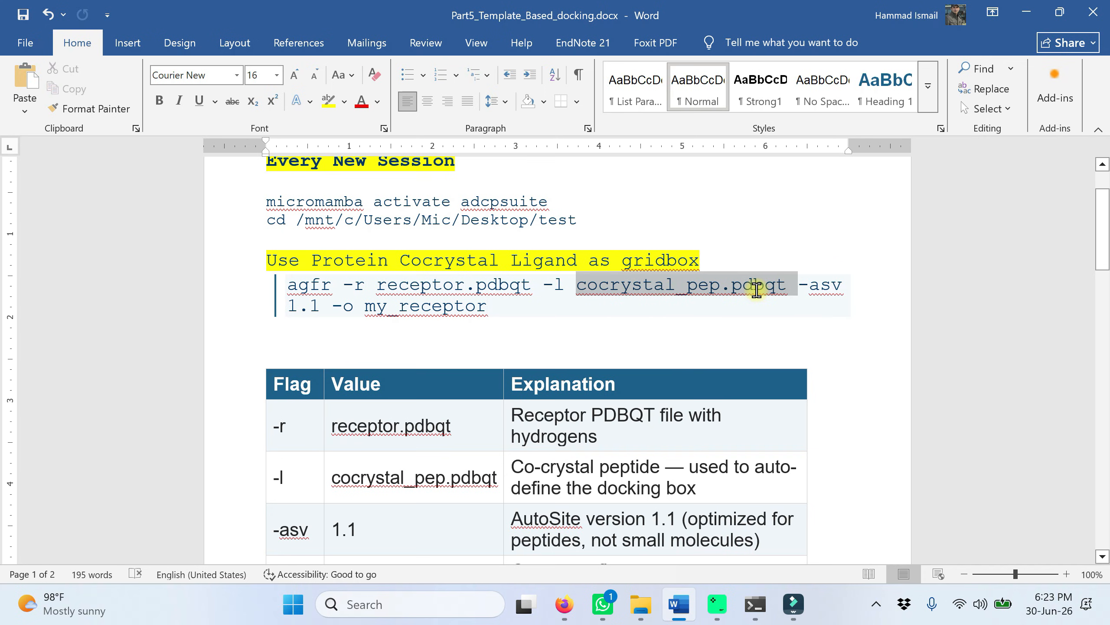
{"action": "left_click_drag", "start_coordinate": [801, 288], "coordinate": [838, 287]}
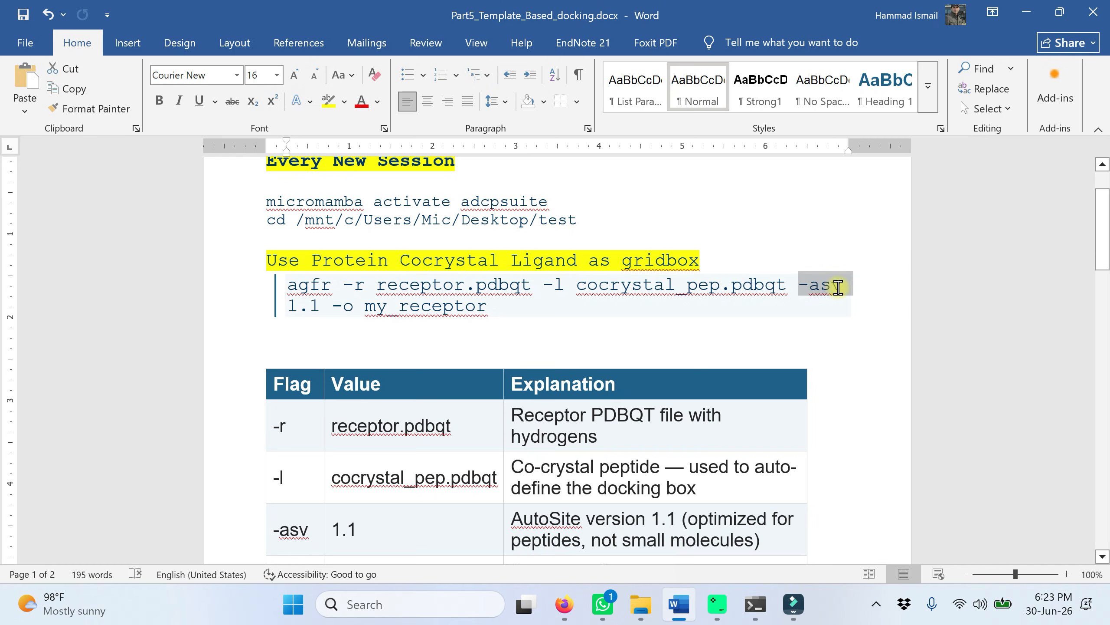
{"action": "scroll", "coordinate": [465, 317], "scroll_direction": "down", "scroll_amount": 1}
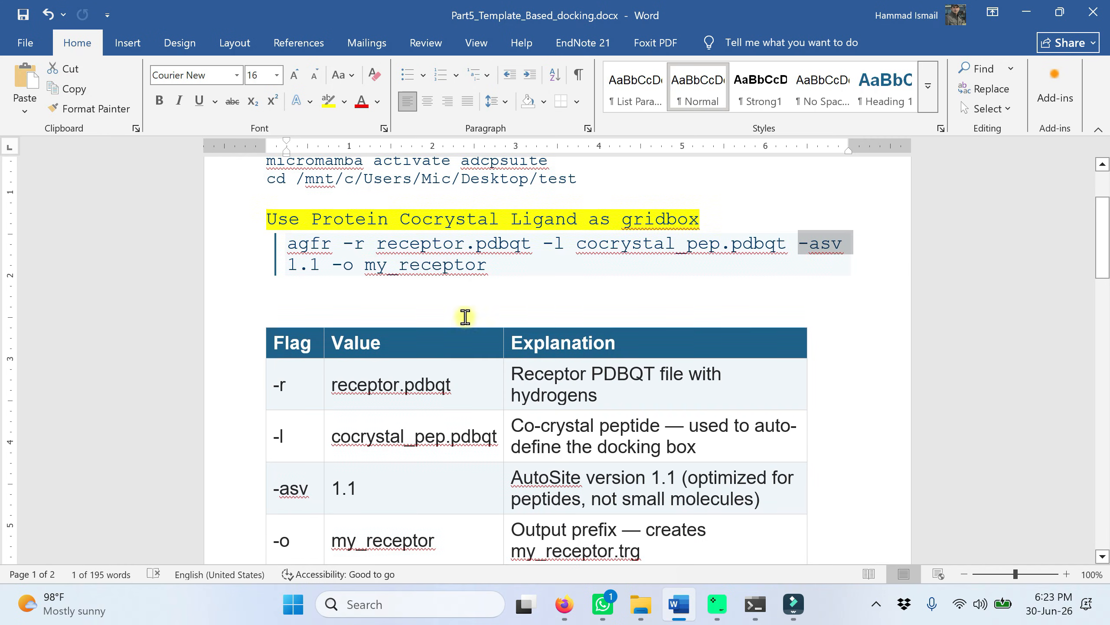
{"action": "left_click_drag", "start_coordinate": [348, 270], "coordinate": [482, 274]}
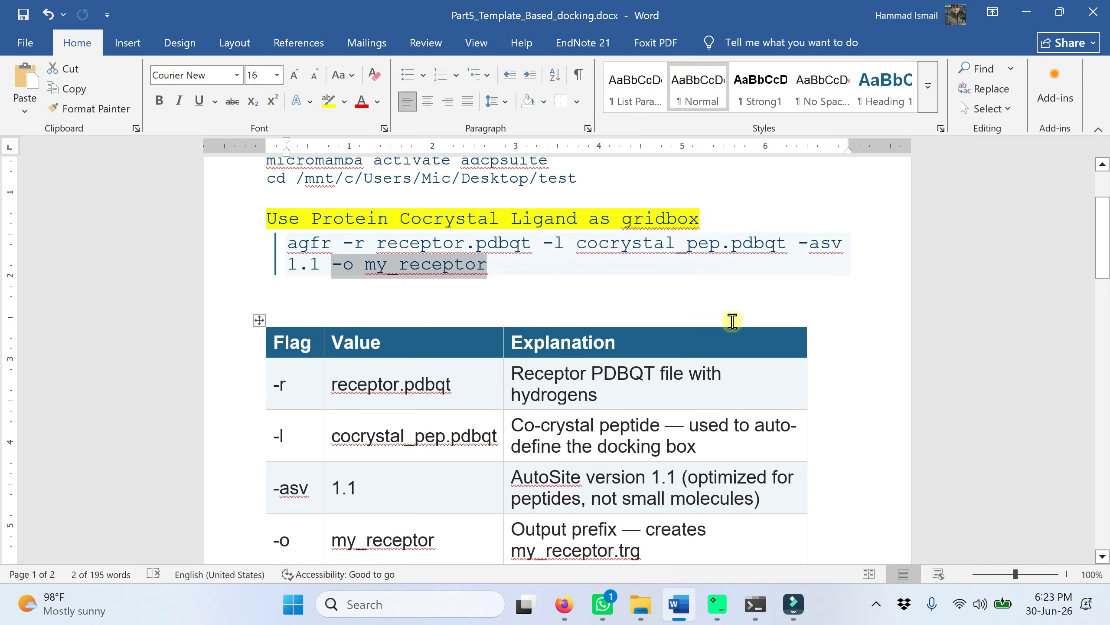
{"action": "scroll", "coordinate": [485, 386], "scroll_direction": "down", "scroll_amount": 4}
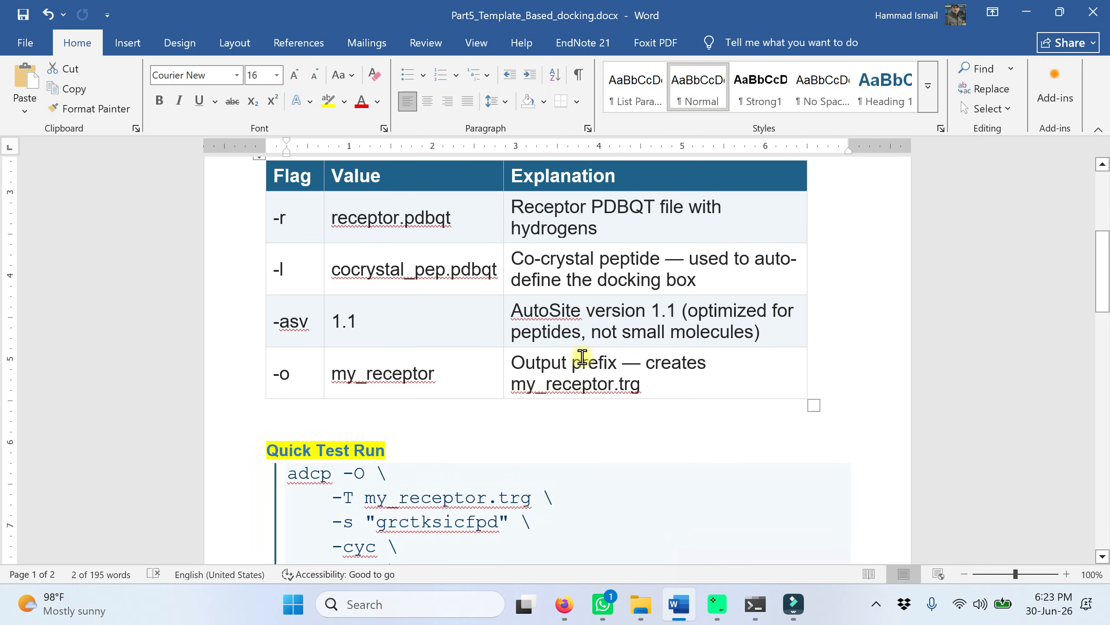
{"action": "scroll", "coordinate": [612, 376], "scroll_direction": "up", "scroll_amount": 4}
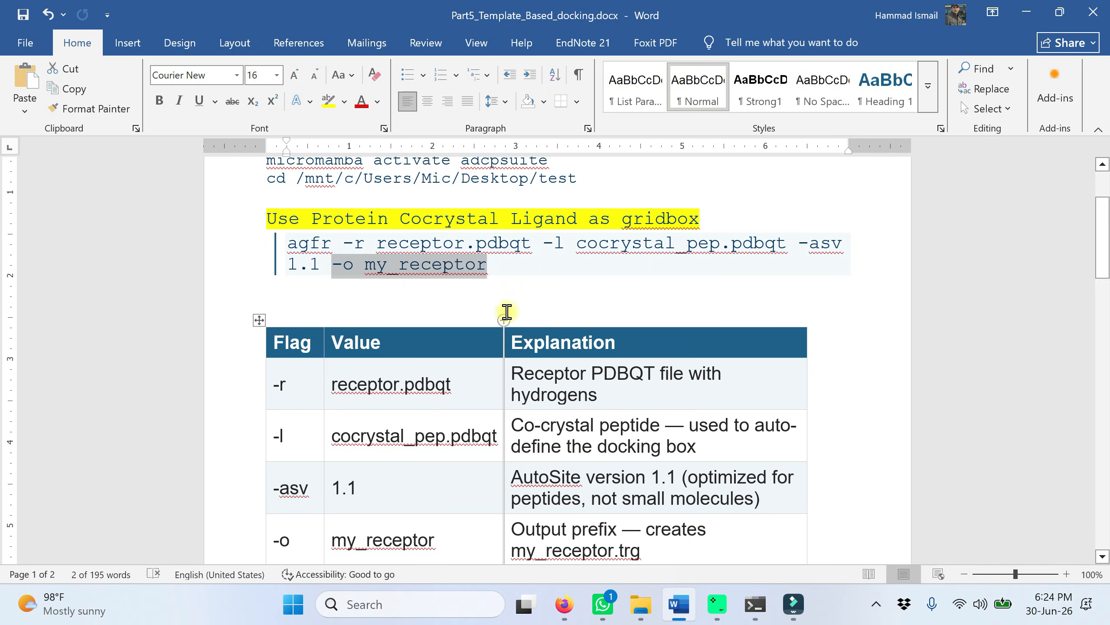
Step: Copy the document's agfr command and run it in the terminal: agfr -r receptor.pdbqt -l cocrystal_pep.pdbqt -asv 1.1 -o my_receptor
{"action": "left_click", "coordinate": [508, 269]}
{"action": "left_click_drag", "start_coordinate": [509, 267], "coordinate": [289, 242]}
{"action": "key", "text": "ctrl+c"}
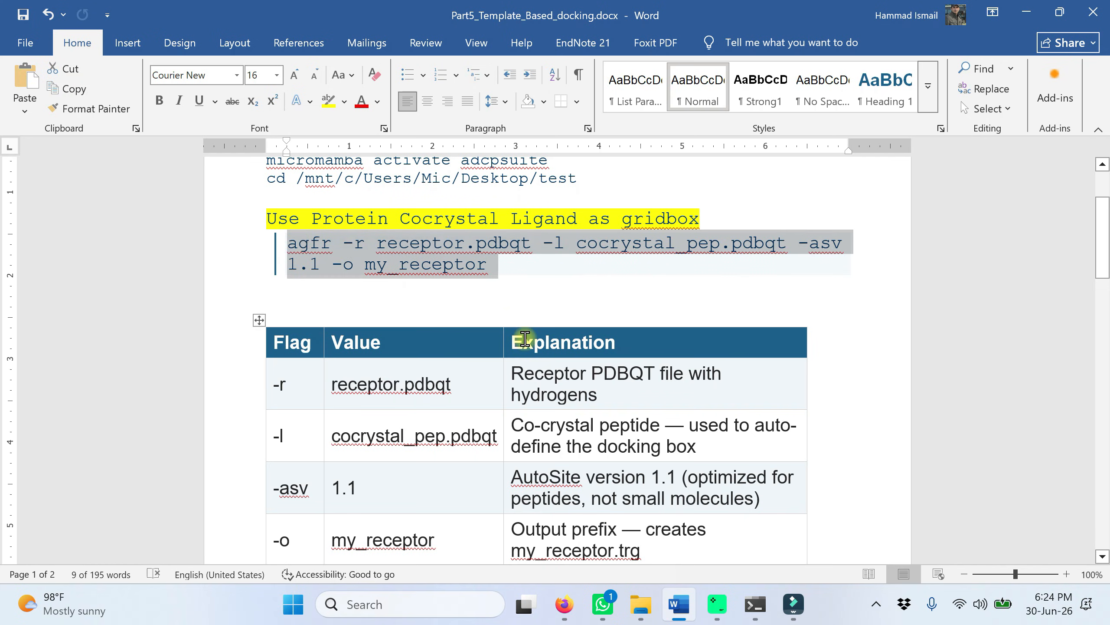
{"action": "left_click", "coordinate": [755, 604]}
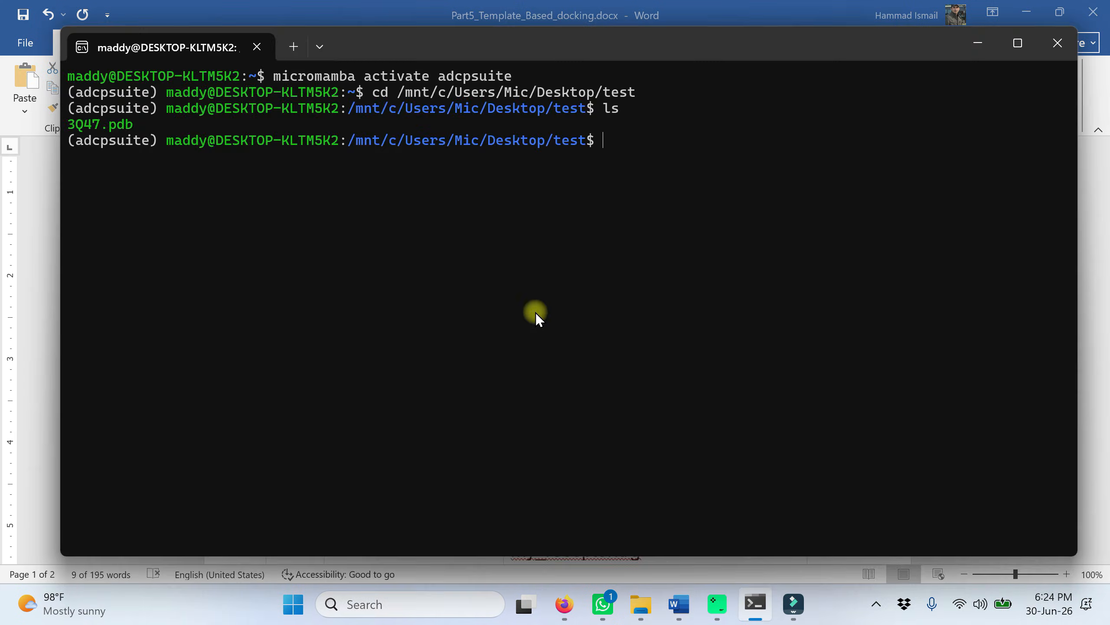
{"action": "right_click", "coordinate": [613, 142]}
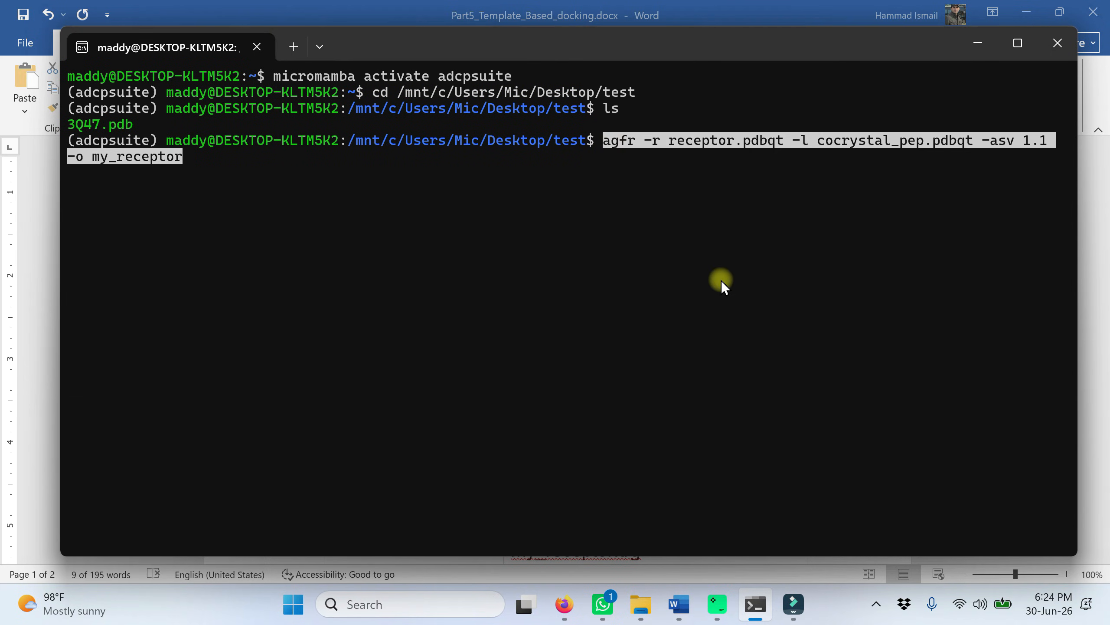
{"action": "key", "text": "Return"}
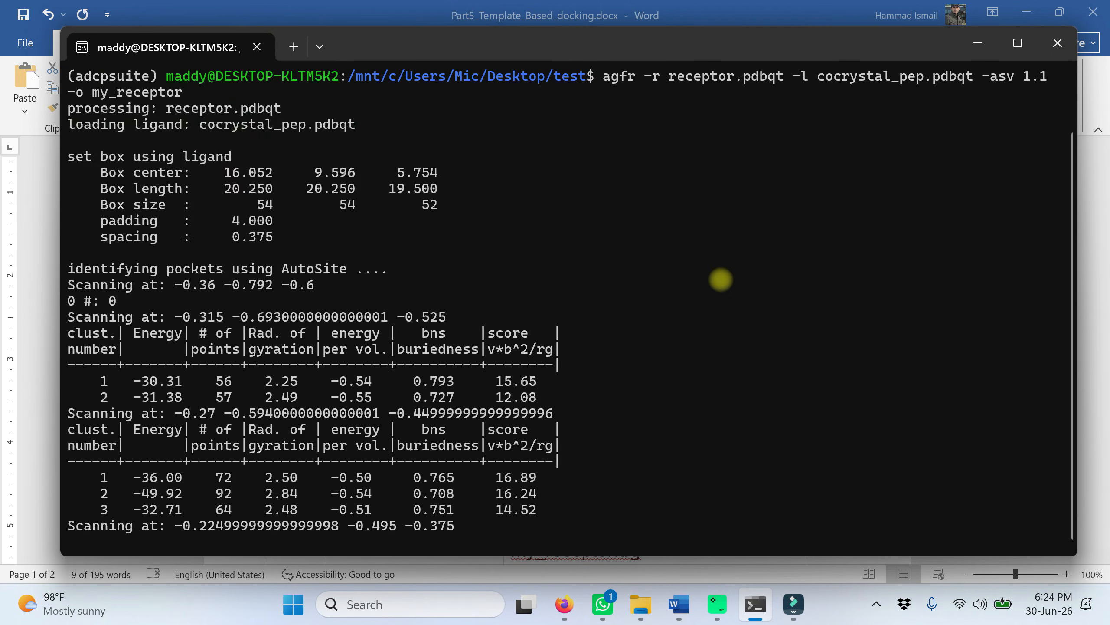
Step: Examine the agfr output in the terminal for the ligand-based box settings and the AutoSite pocket scans
{"action": "scroll", "coordinate": [586, 303], "scroll_direction": "up", "scroll_amount": 3}
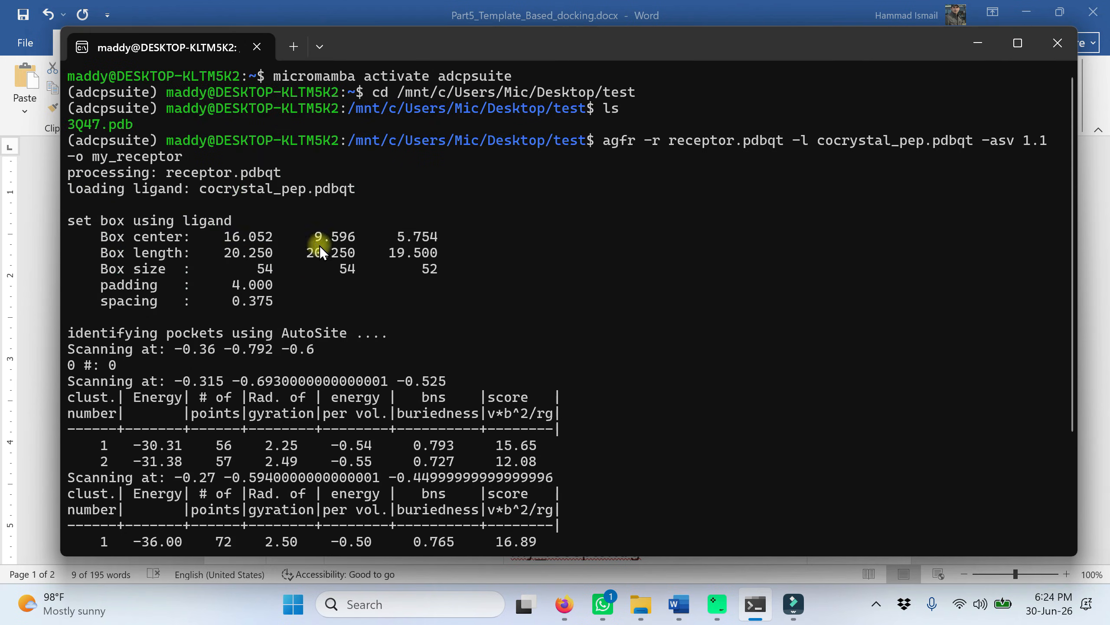
{"action": "scroll", "coordinate": [314, 267], "scroll_direction": "down", "scroll_amount": 1}
{"action": "scroll", "coordinate": [393, 317], "scroll_direction": "down", "scroll_amount": 2}
{"action": "scroll", "coordinate": [450, 318], "scroll_direction": "up", "scroll_amount": 1}
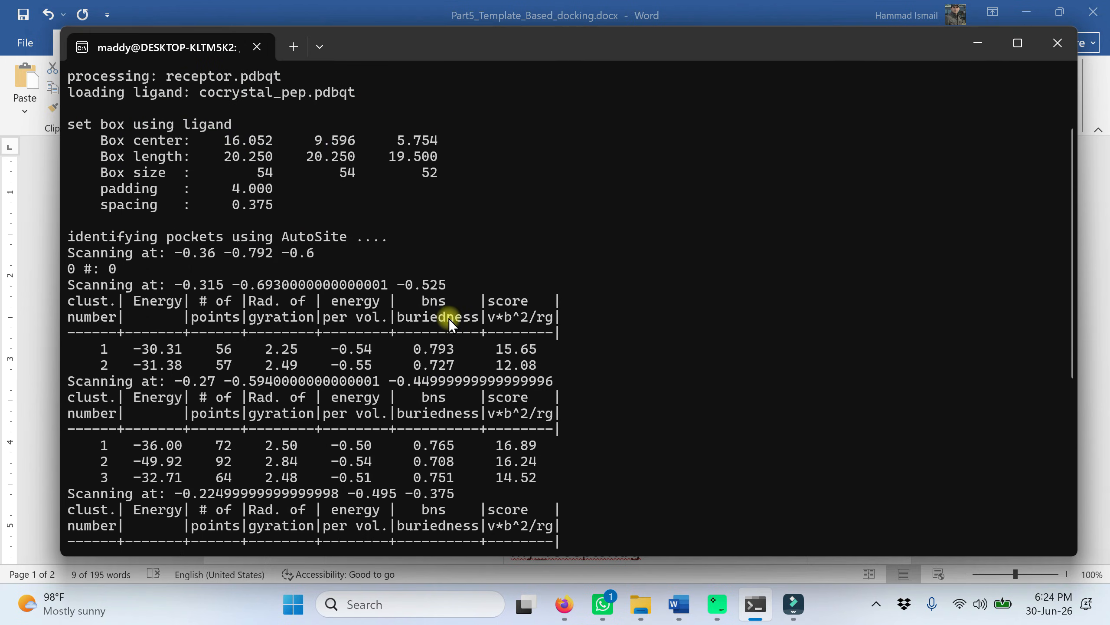
{"action": "scroll", "coordinate": [656, 263], "scroll_direction": "up", "scroll_amount": 2}
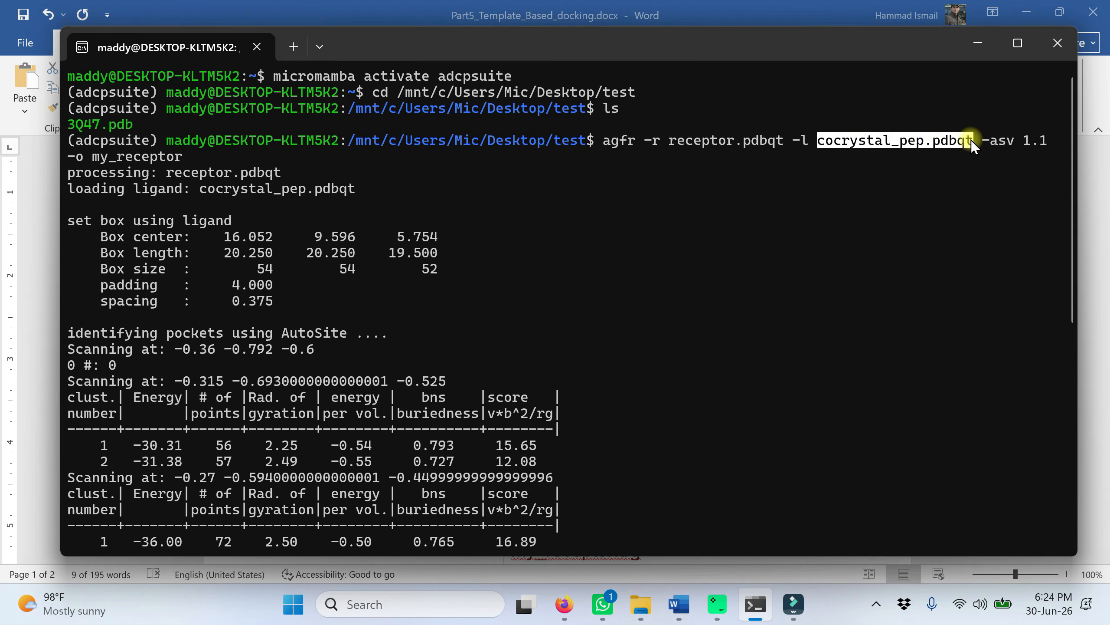
{"action": "scroll", "coordinate": [519, 304], "scroll_direction": "down", "scroll_amount": 7}
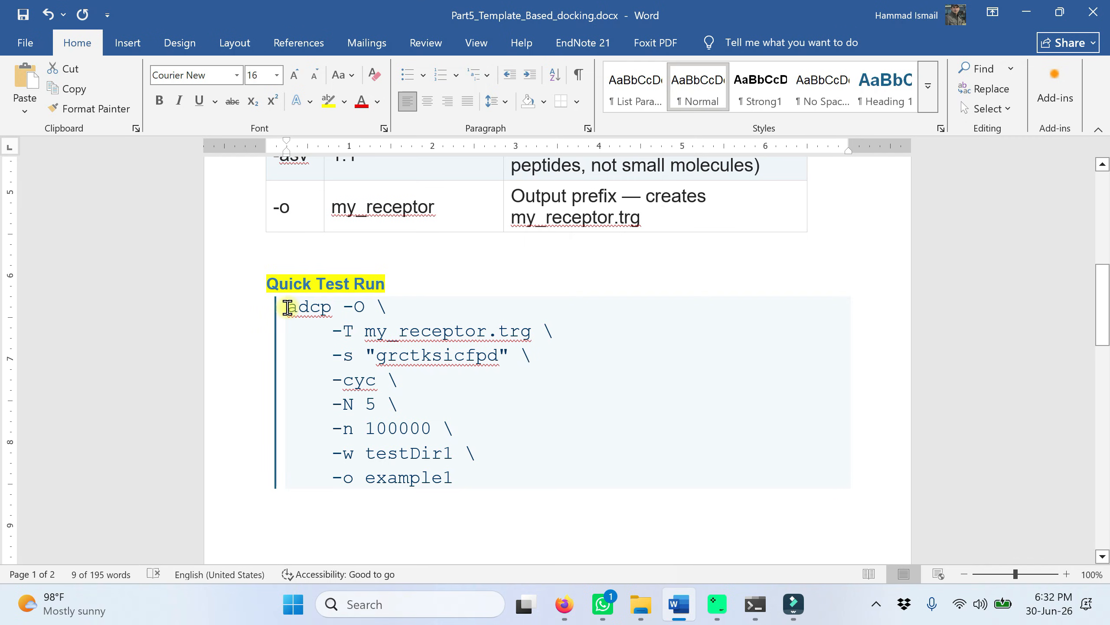
Step: In the Word document's Quick Test Run section, review the adcp command's -O option, -T target file and -s peptide sequence
{"action": "left_click_drag", "start_coordinate": [290, 307], "coordinate": [387, 305]}
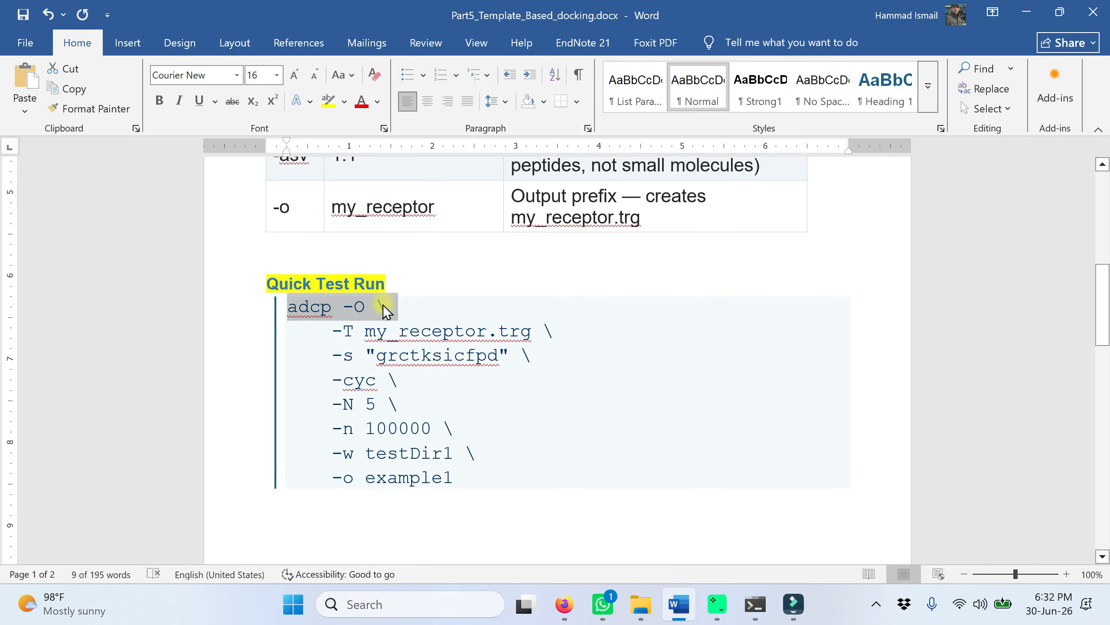
{"action": "scroll", "coordinate": [658, 368], "scroll_direction": "down", "scroll_amount": 1}
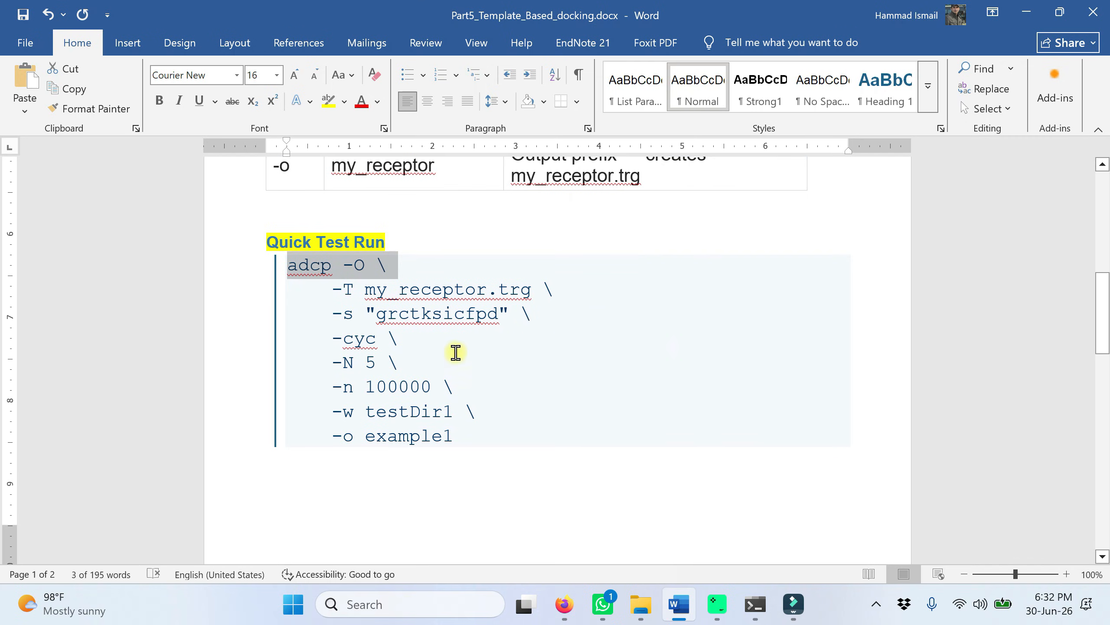
{"action": "left_click", "coordinate": [349, 291]}
{"action": "double_click", "coordinate": [350, 291]}
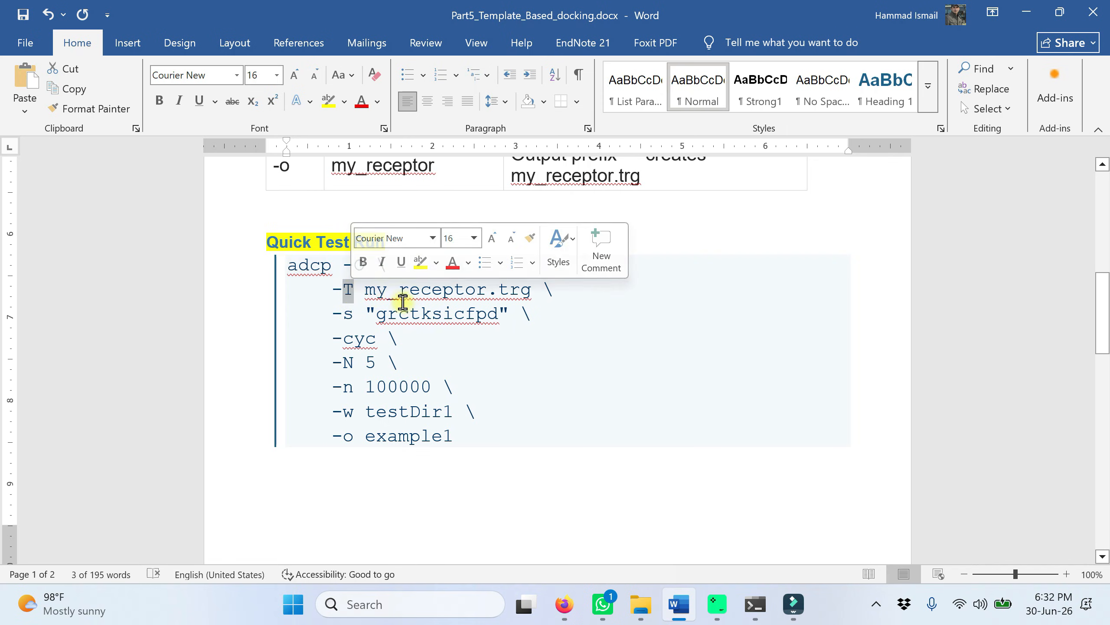
{"action": "left_click_drag", "start_coordinate": [369, 290], "coordinate": [522, 294]}
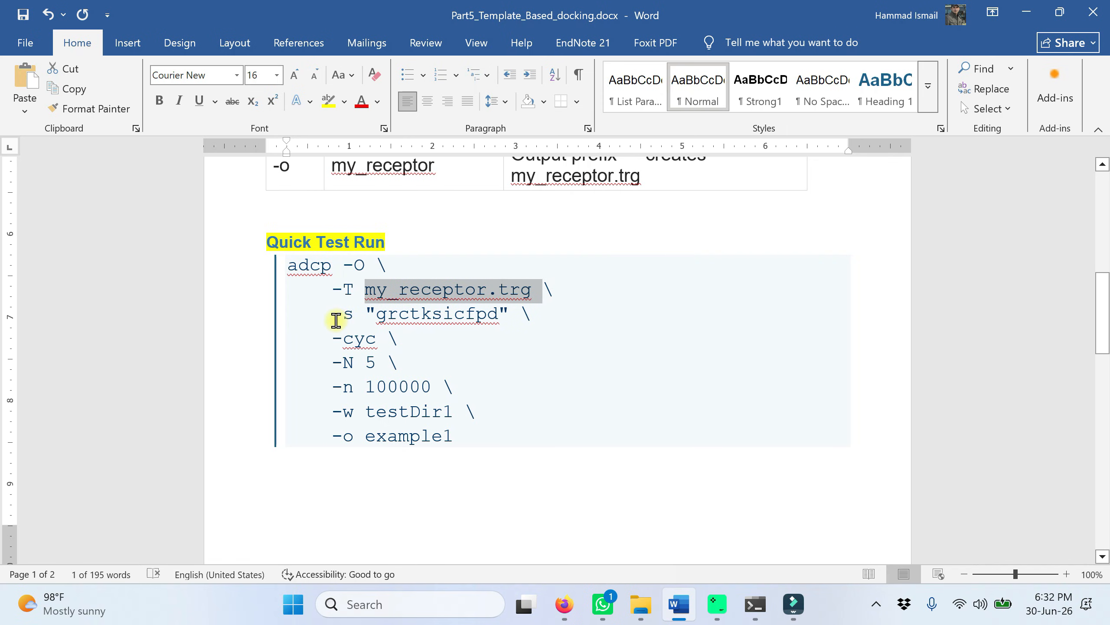
{"action": "left_click_drag", "start_coordinate": [333, 316], "coordinate": [353, 316]}
{"action": "left_click_drag", "start_coordinate": [498, 318], "coordinate": [377, 316]}
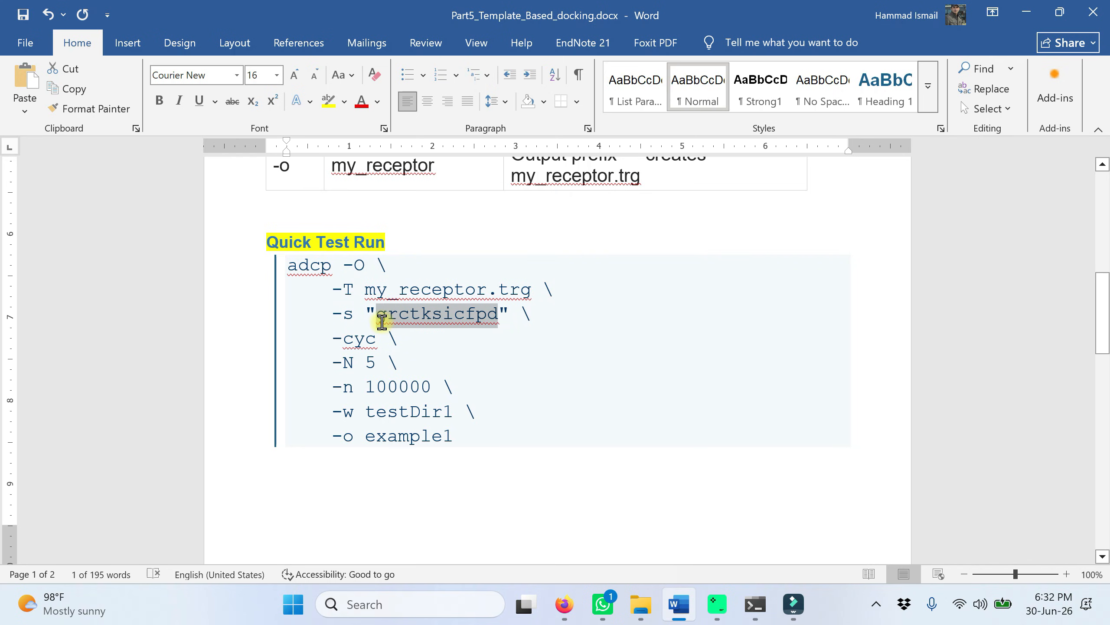
{"action": "left_click", "coordinate": [627, 354]}
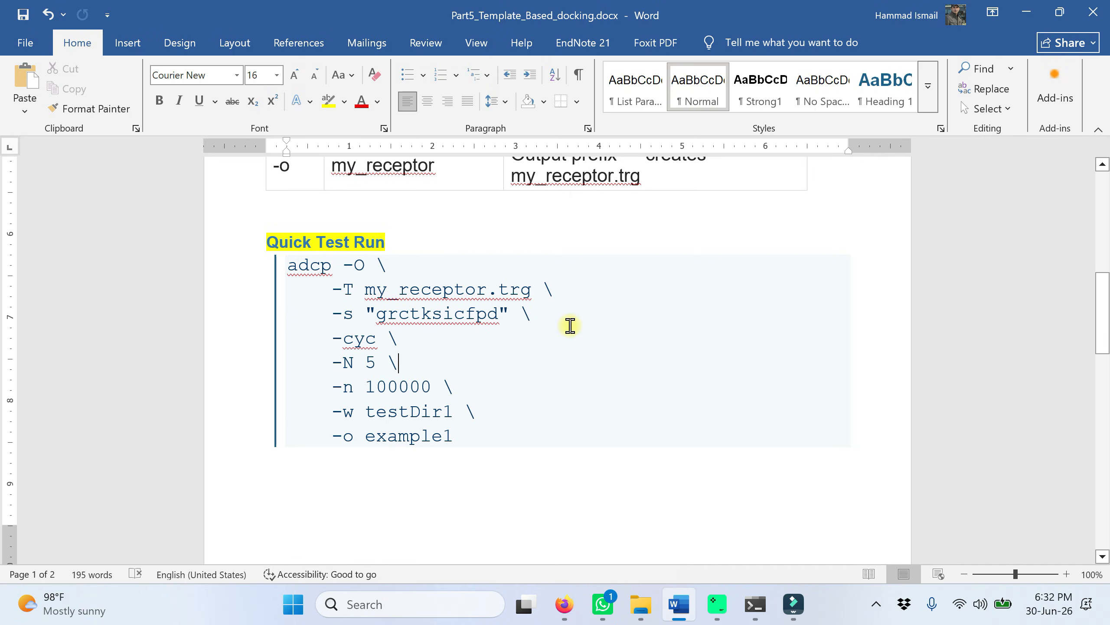
{"action": "left_click_drag", "start_coordinate": [499, 314], "coordinate": [377, 314]}
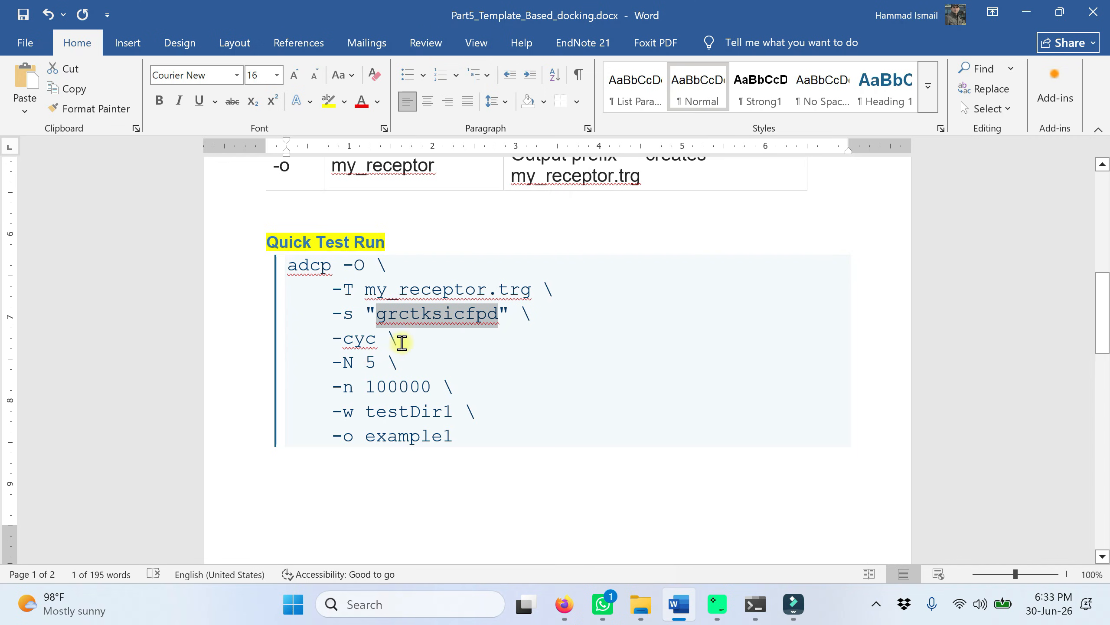
Step: Review the adcp command's -cyc, -N, -n, -w and -o options in the Quick Test Run section
{"action": "left_click_drag", "start_coordinate": [400, 341], "coordinate": [330, 334]}
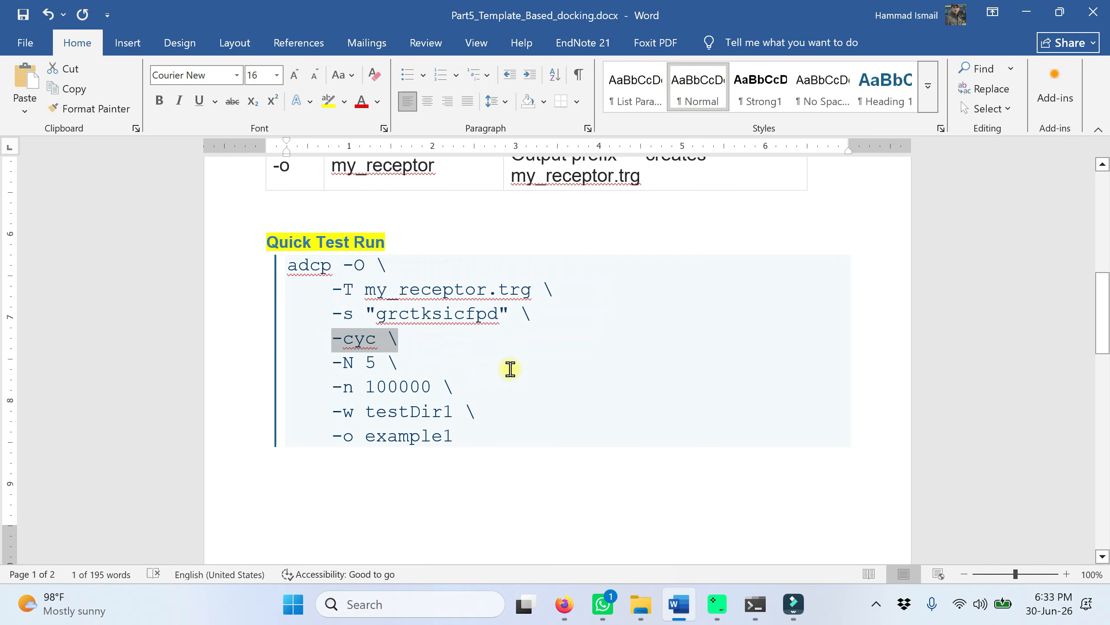
{"action": "left_click_drag", "start_coordinate": [399, 363], "coordinate": [324, 364]}
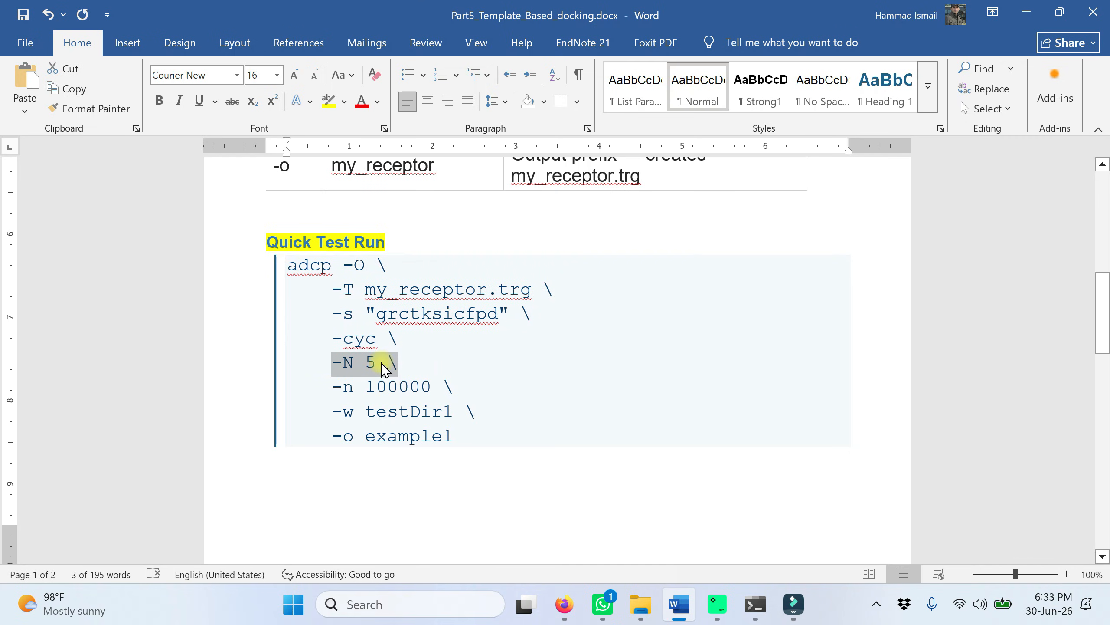
{"action": "left_click_drag", "start_coordinate": [450, 387], "coordinate": [332, 386]}
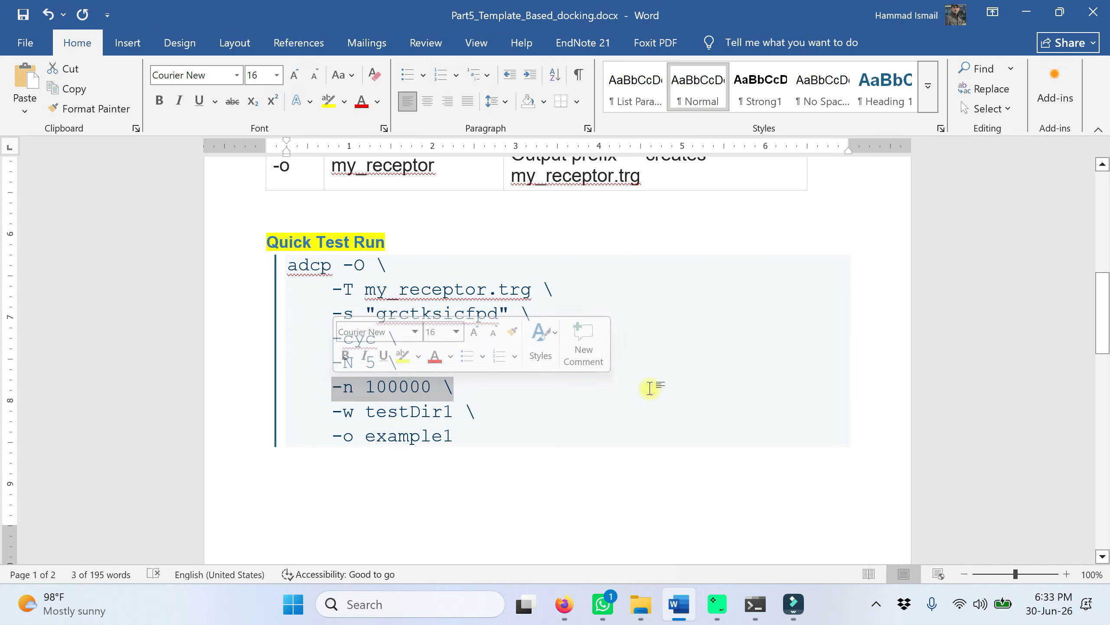
{"action": "left_click", "coordinate": [479, 410]}
{"action": "left_click_drag", "start_coordinate": [479, 411], "coordinate": [333, 412]}
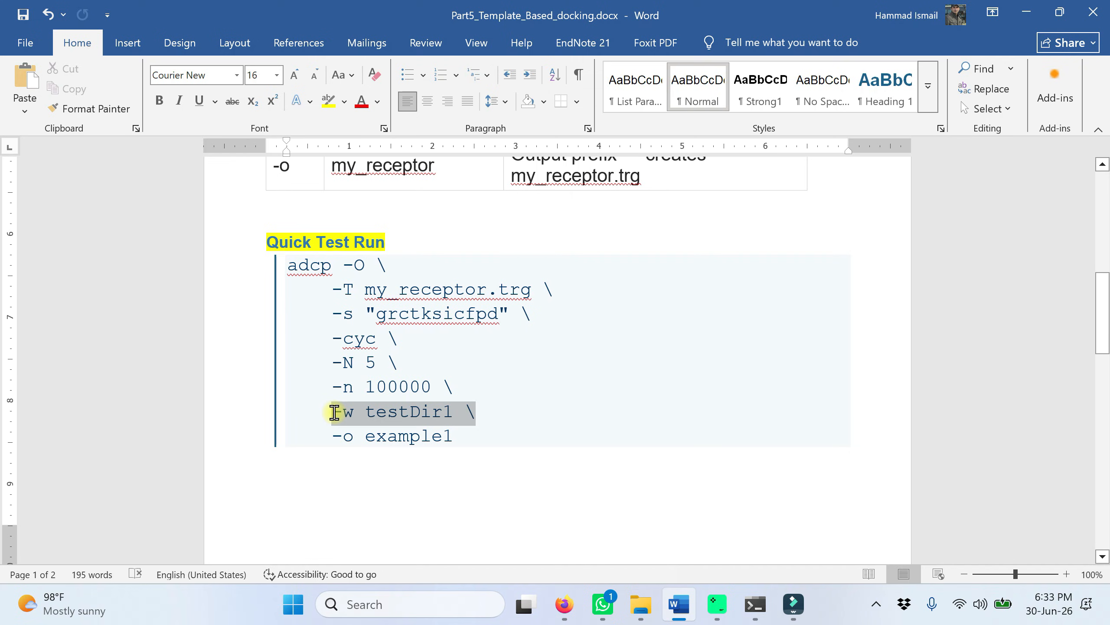
{"action": "left_click_drag", "start_coordinate": [464, 437], "coordinate": [327, 438]}
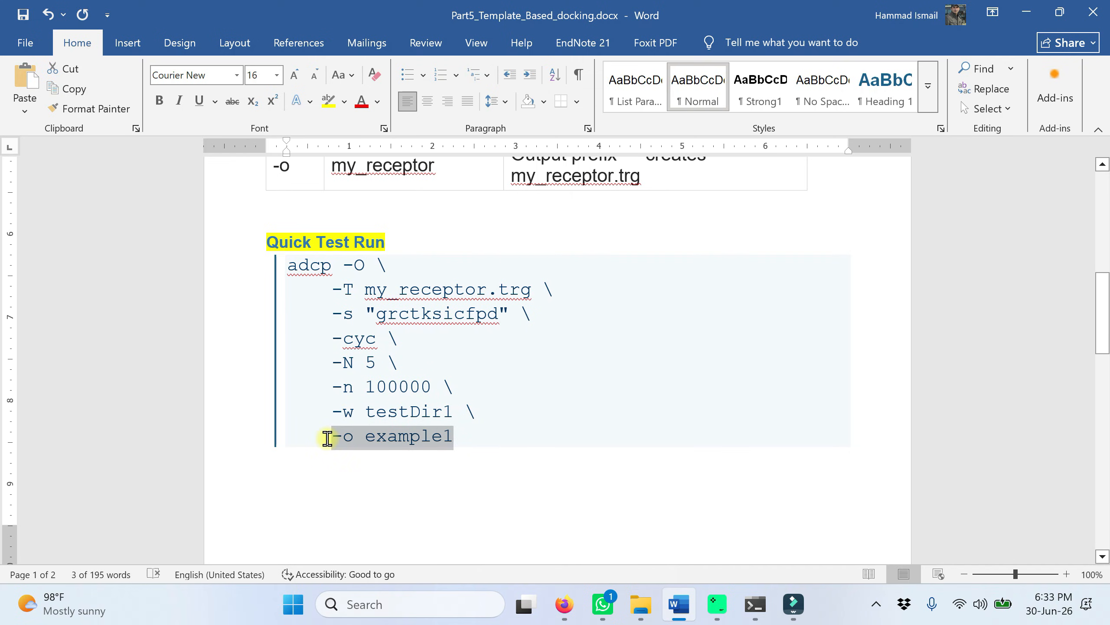
{"action": "left_click", "coordinate": [566, 485]}
Step: Close the File Explorer window and minimize the Word document to show the desktop
{"action": "left_click", "coordinate": [641, 603]}
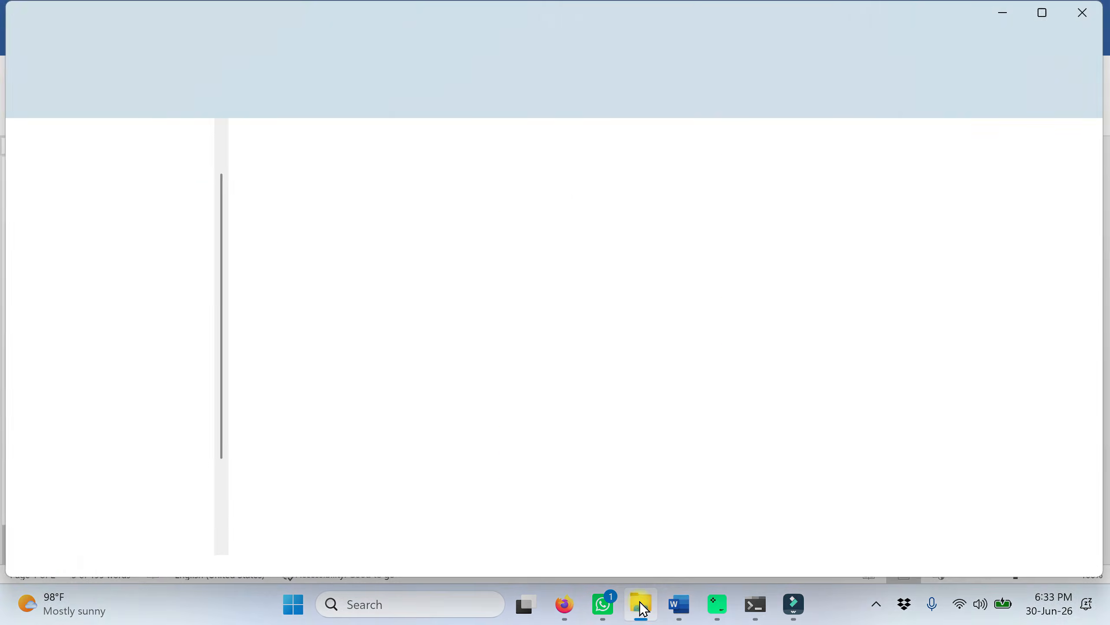
{"action": "left_click", "coordinate": [1082, 12]}
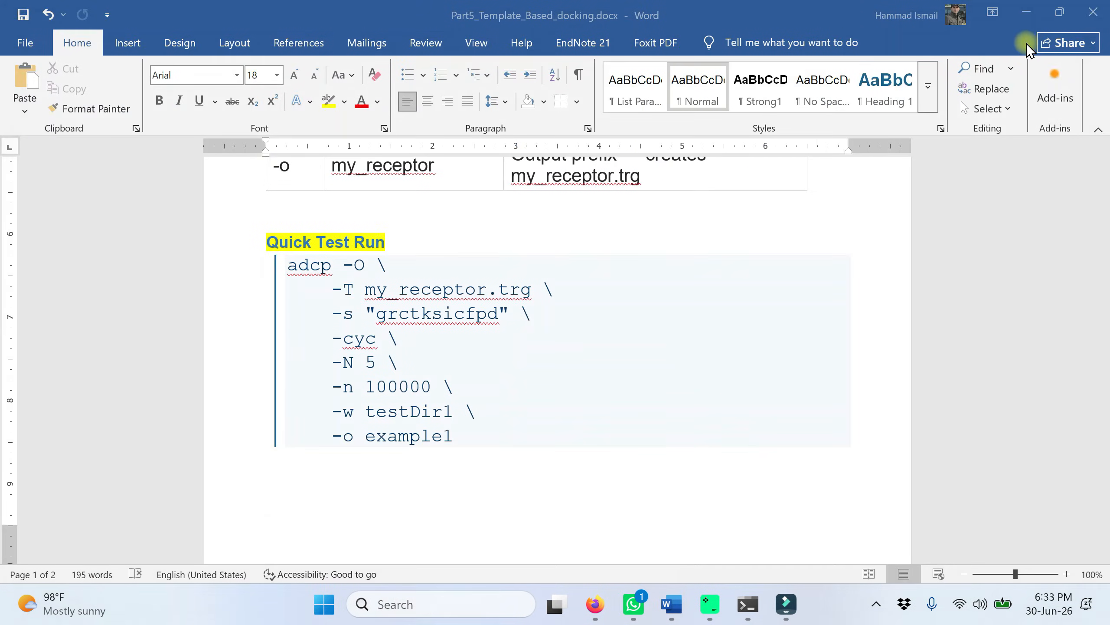
{"action": "left_click", "coordinate": [1022, 20]}
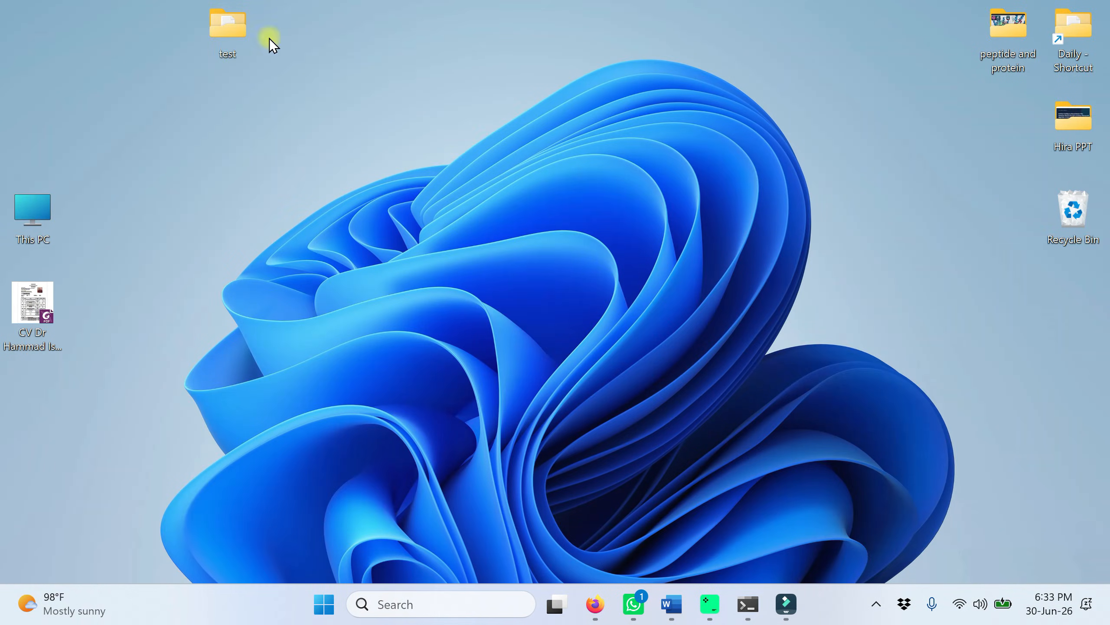
Step: Check the test folder on the desktop for the my_receptor.trg target file, and close the folder
{"action": "double_click", "coordinate": [218, 46]}
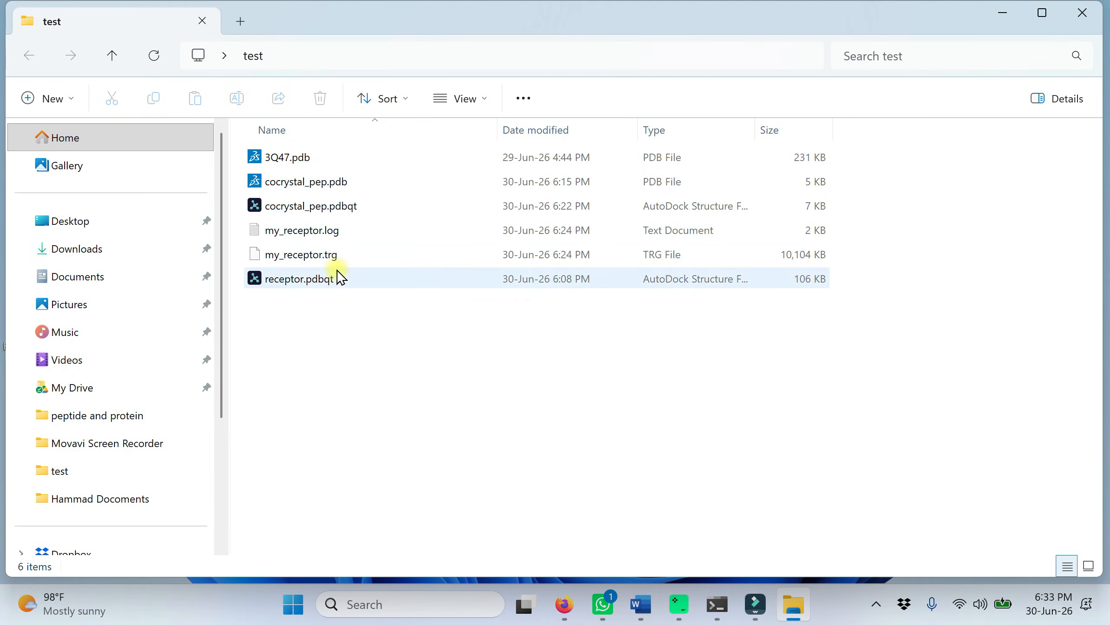
{"action": "left_click", "coordinate": [309, 260]}
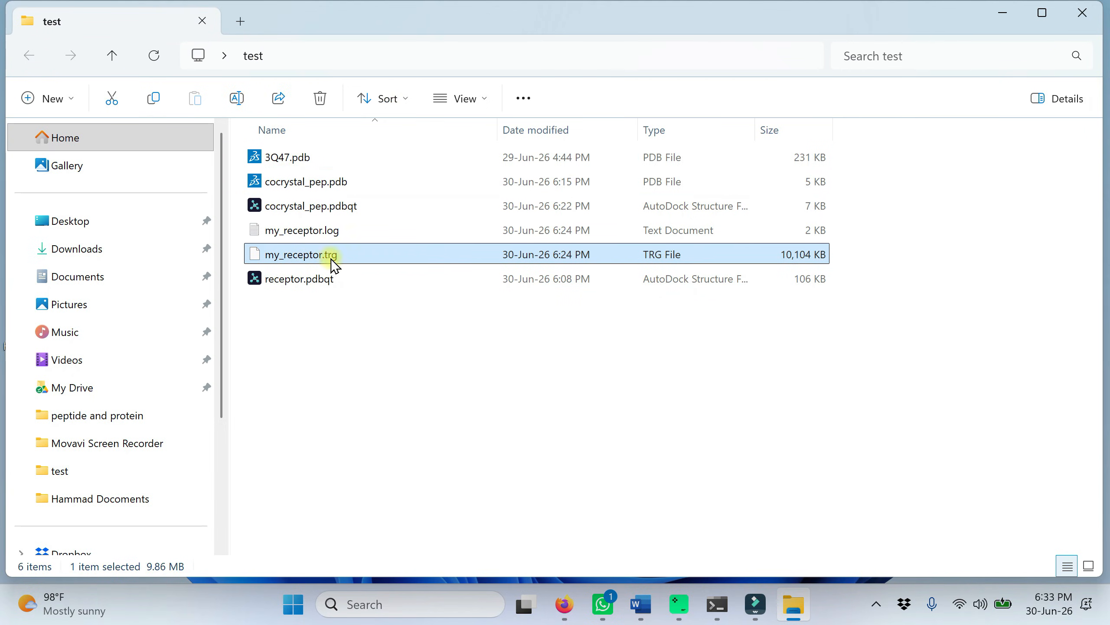
{"action": "left_click", "coordinate": [1098, 15]}
Step: Copy Word's Quick Test Run command into the terminal and run it: adcp -O -T my_receptor.trg -s "grctksicfpd" -cyc -N 5 -n 100000 -w testDir1 -o example1
{"action": "left_click", "coordinate": [676, 602]}
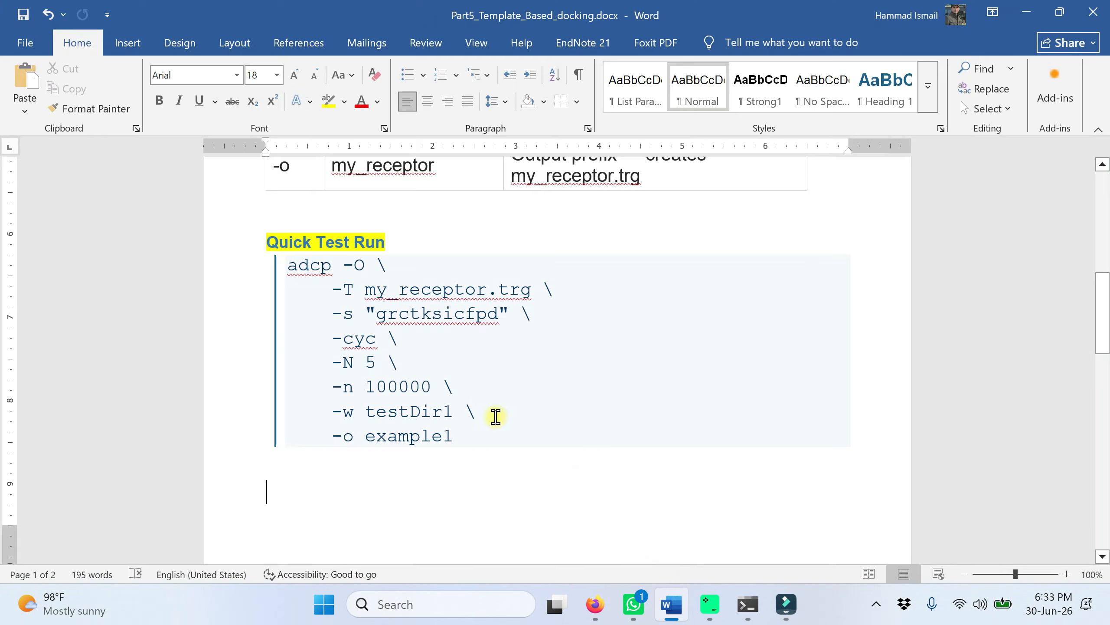
{"action": "left_click_drag", "start_coordinate": [478, 439], "coordinate": [288, 266]}
{"action": "key", "text": "ctrl+c"}
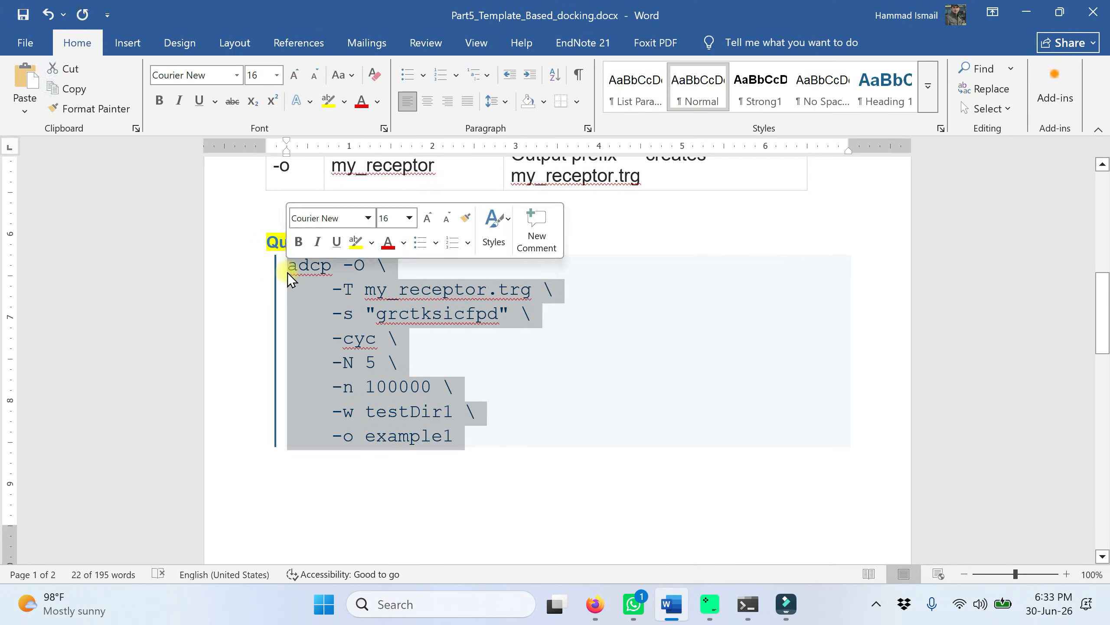
{"action": "left_click", "coordinate": [748, 603]}
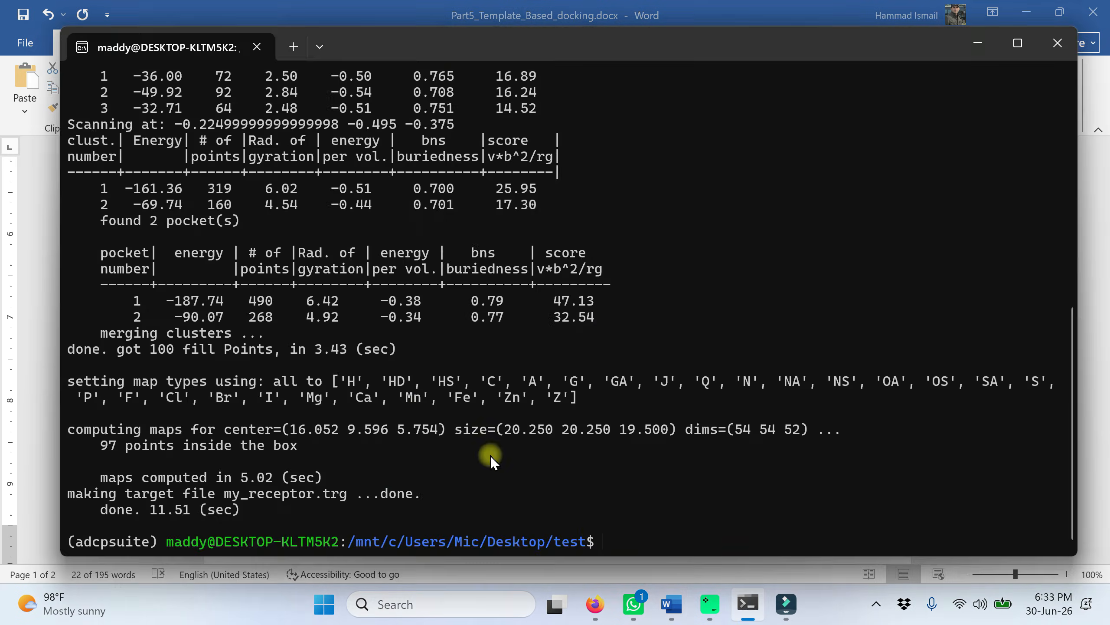
{"action": "right_click", "coordinate": [604, 532]}
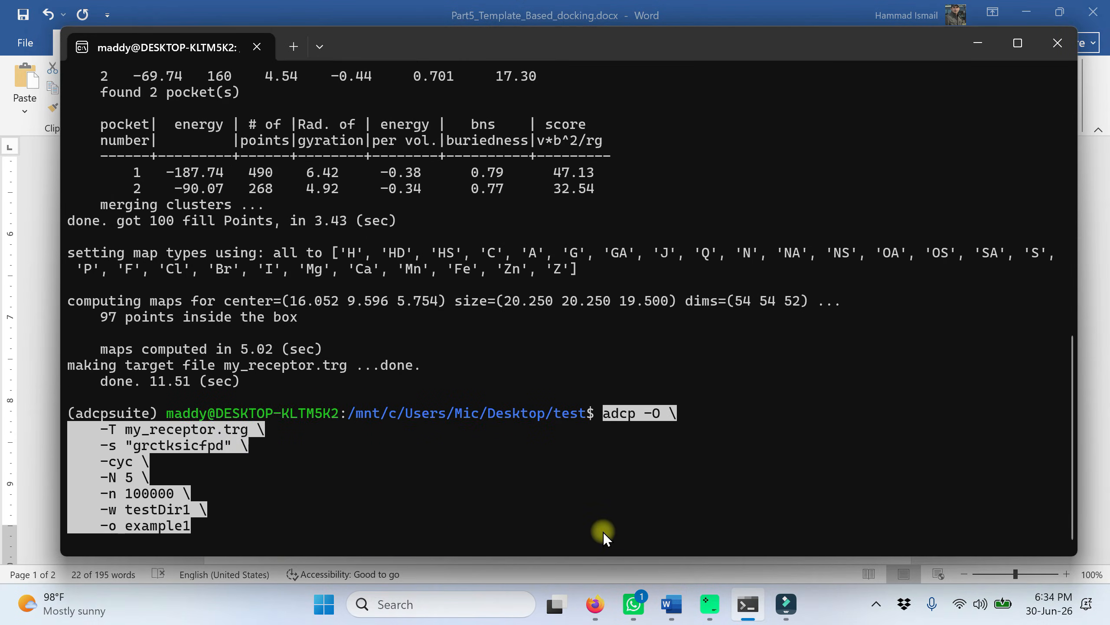
{"action": "key", "text": "Return"}
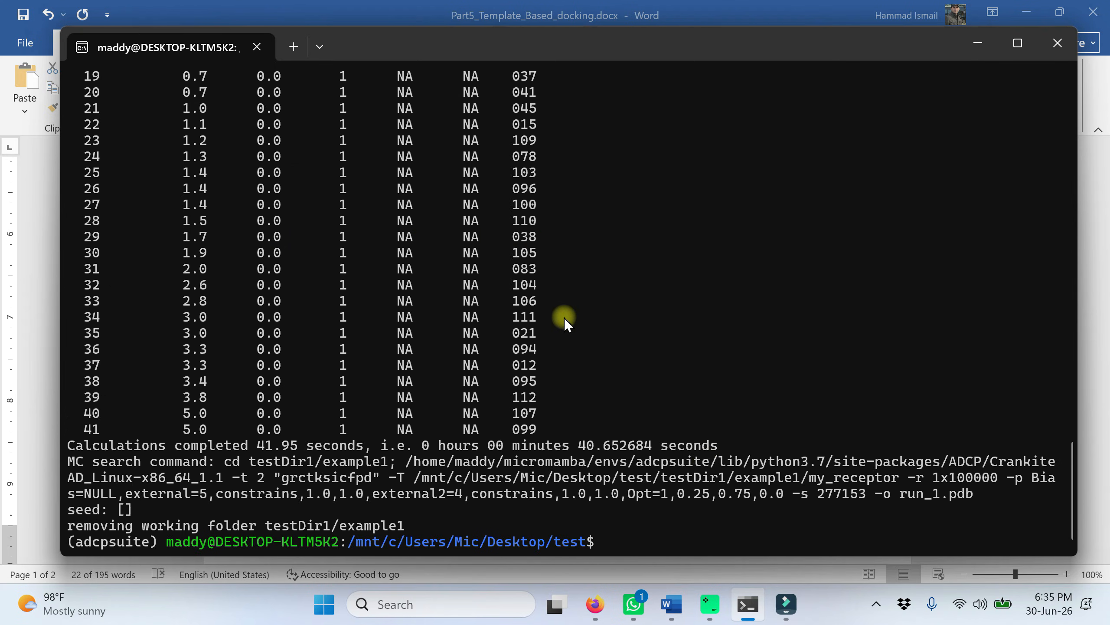
Step: Examine the adcp docking results table in the terminal, comparing the affinity of mode 1 with the lower-ranked modes
{"action": "scroll", "coordinate": [568, 317], "scroll_direction": "up", "scroll_amount": 10}
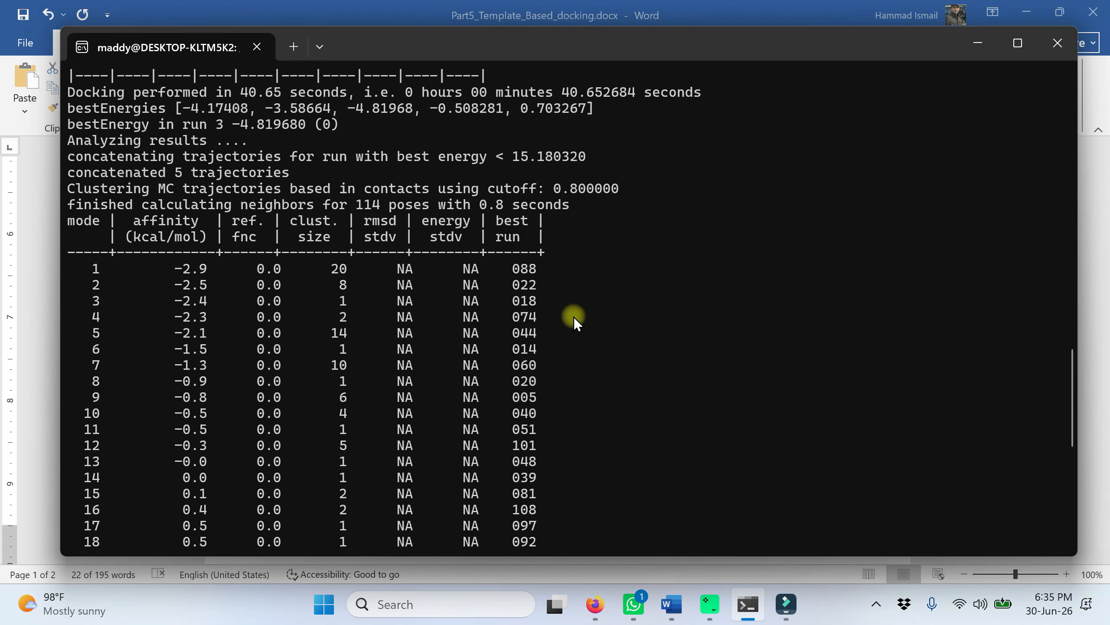
{"action": "scroll", "coordinate": [575, 316], "scroll_direction": "up", "scroll_amount": 1}
{"action": "scroll", "coordinate": [574, 317], "scroll_direction": "down", "scroll_amount": 1}
{"action": "left_click_drag", "start_coordinate": [90, 268], "coordinate": [541, 270]}
{"action": "scroll", "coordinate": [324, 362], "scroll_direction": "down", "scroll_amount": 4}
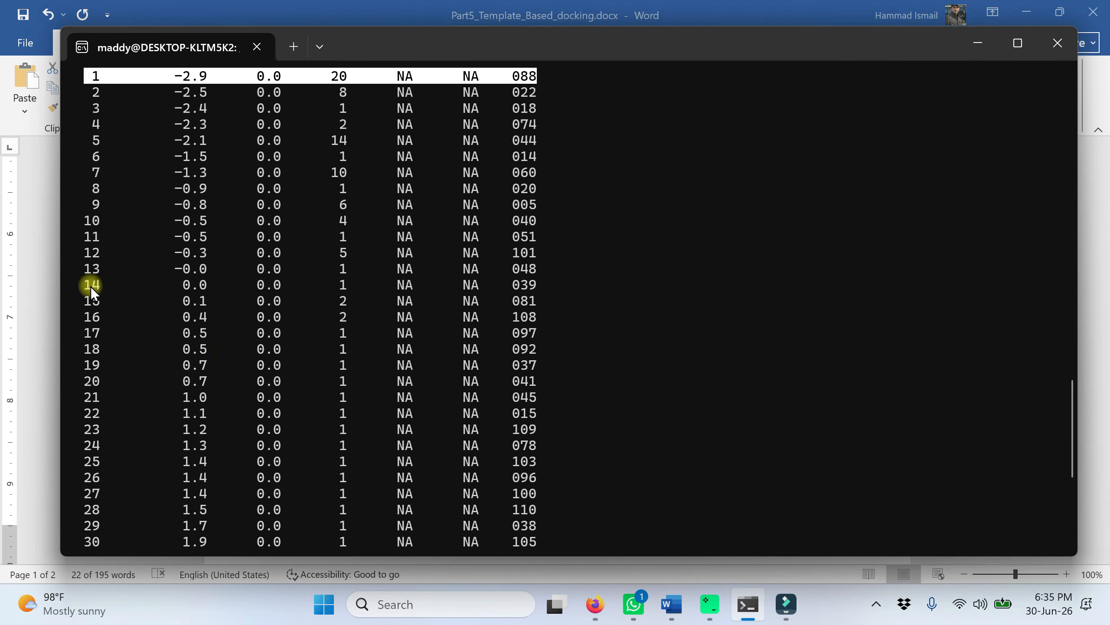
{"action": "left_click_drag", "start_coordinate": [90, 287], "coordinate": [545, 424]}
{"action": "scroll", "coordinate": [323, 405], "scroll_direction": "up", "scroll_amount": 11}
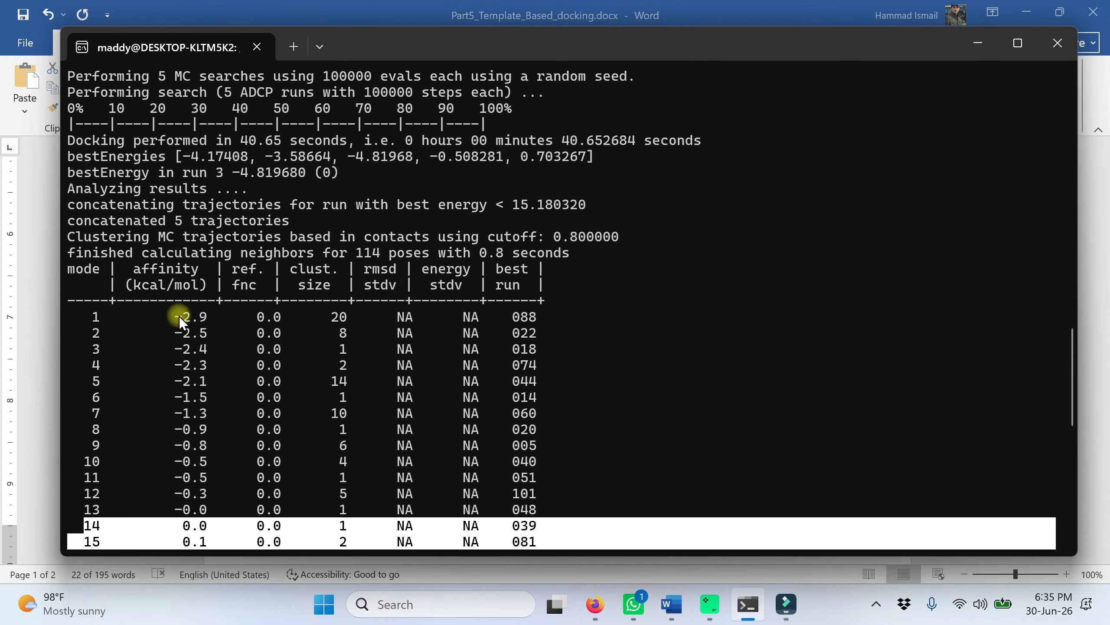
{"action": "left_click_drag", "start_coordinate": [175, 315], "coordinate": [204, 314]}
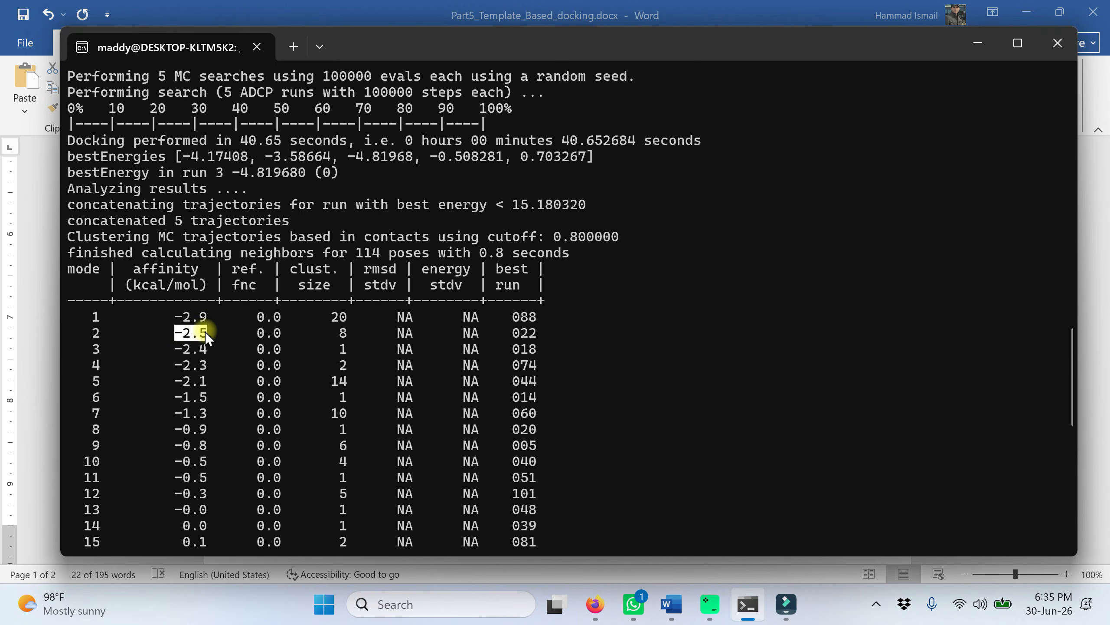
{"action": "left_click_drag", "start_coordinate": [538, 312], "coordinate": [86, 322]}
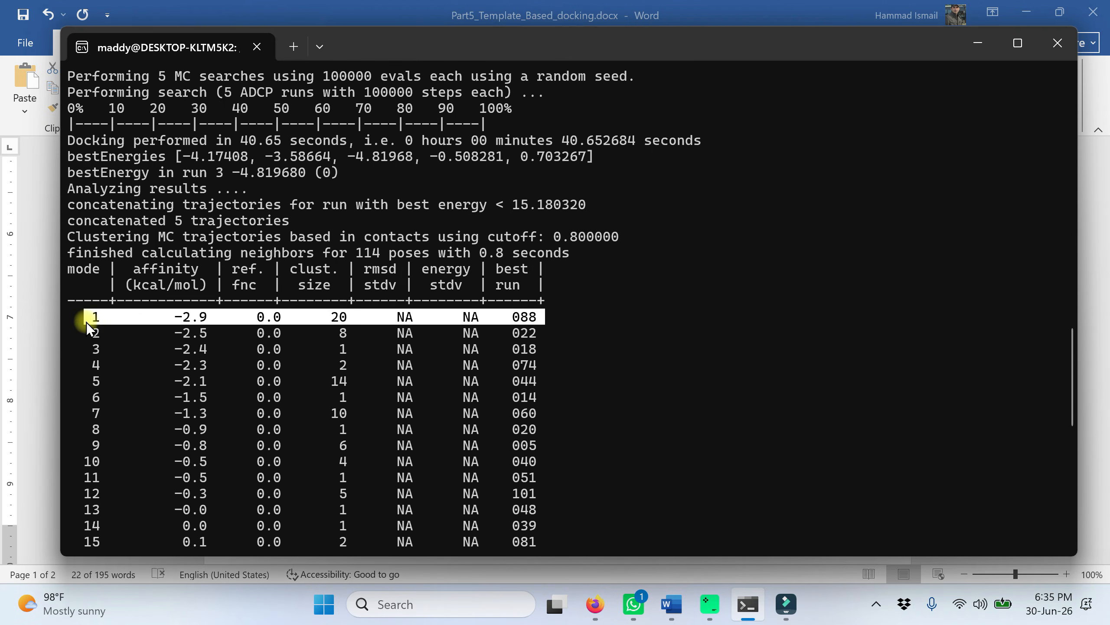
{"action": "scroll", "coordinate": [493, 372], "scroll_direction": "down", "scroll_amount": 11}
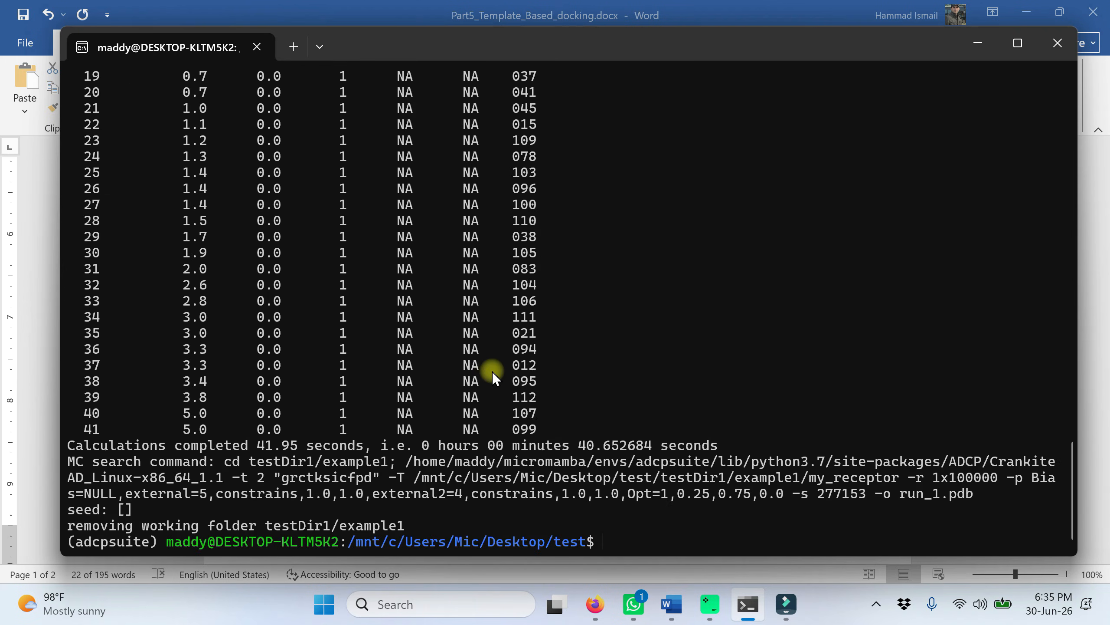
Step: Minimize the terminal and Word windows, and open the testDir1 output folder inside the desktop's test folder
{"action": "left_click", "coordinate": [977, 44]}
{"action": "left_click", "coordinate": [1025, 13]}
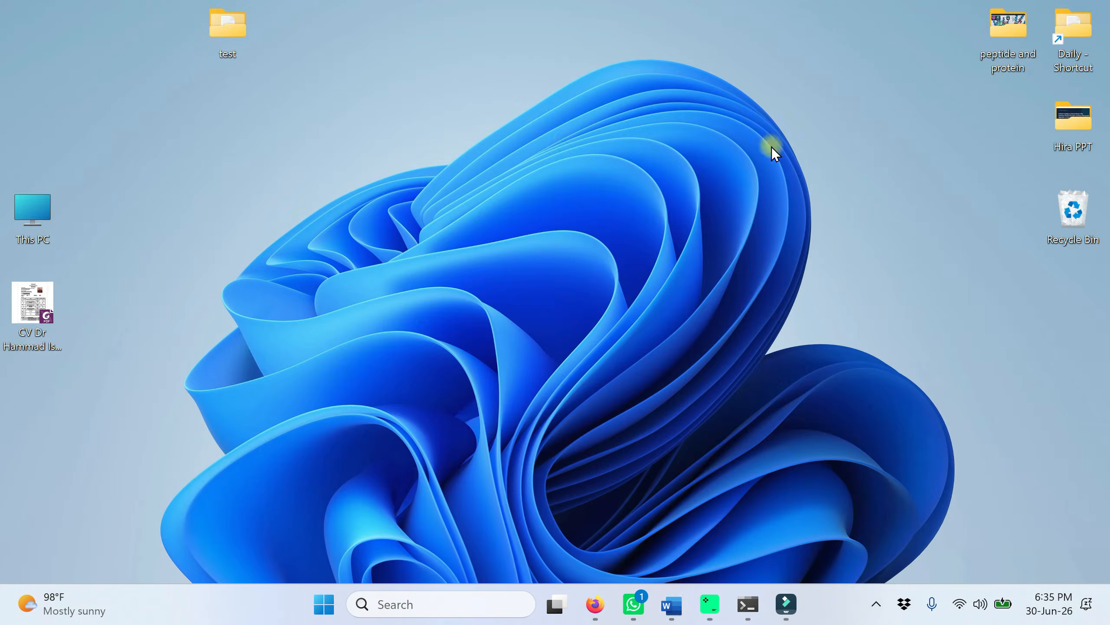
{"action": "double_click", "coordinate": [224, 28]}
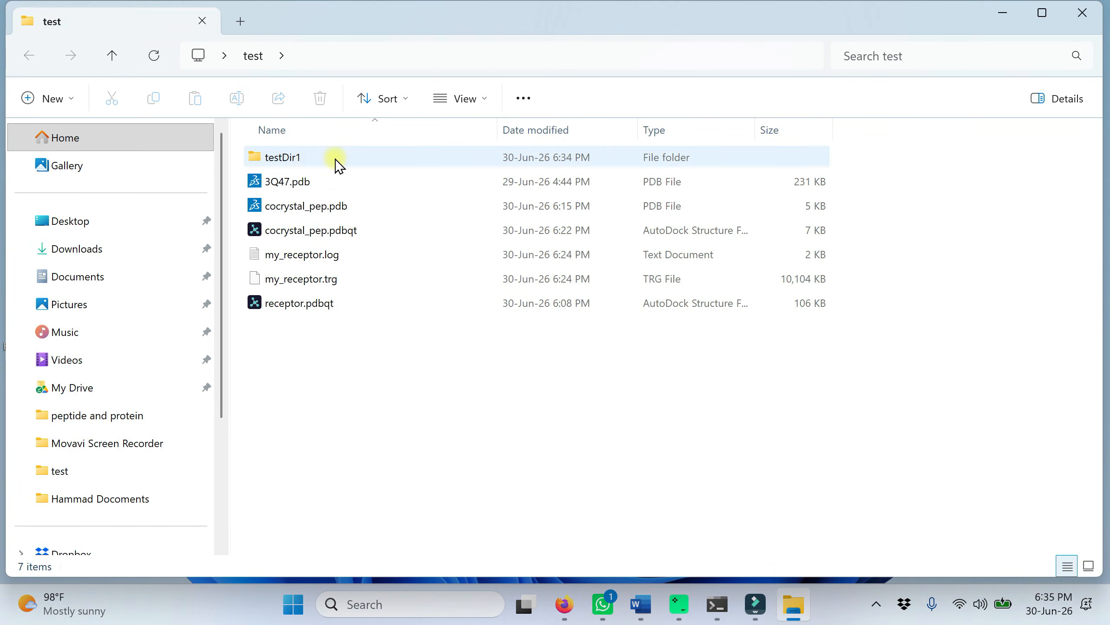
{"action": "double_click", "coordinate": [336, 165]}
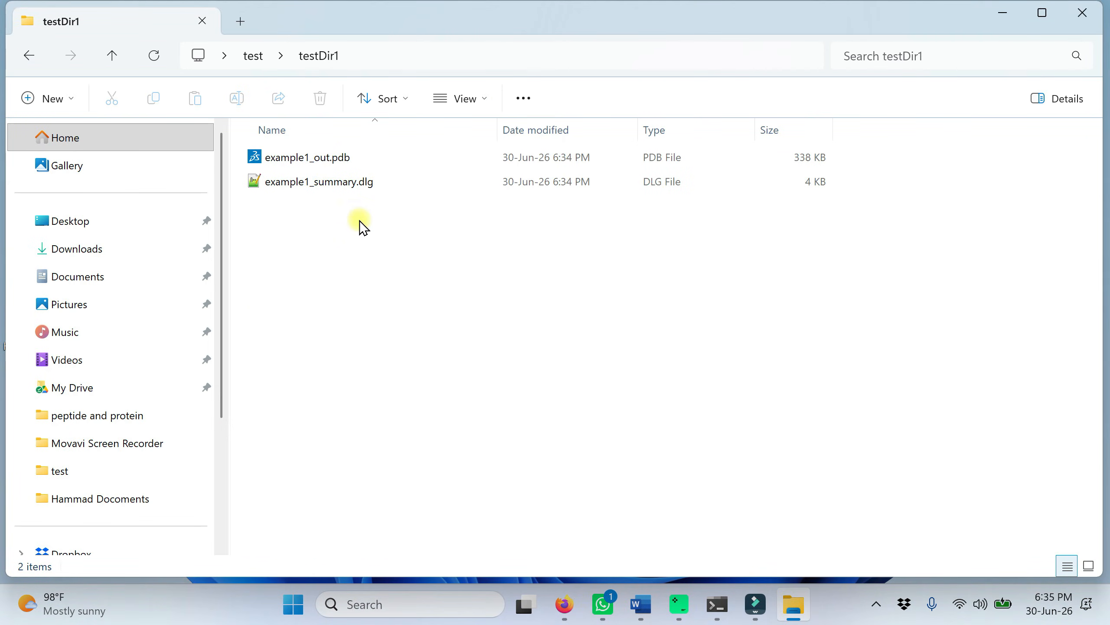
Step: Review the docking results table of example1_summary.dlg in Notepad++, close it, and select example1_out.pdb in testDir1
{"action": "left_click", "coordinate": [334, 193]}
{"action": "right_click", "coordinate": [334, 193]}
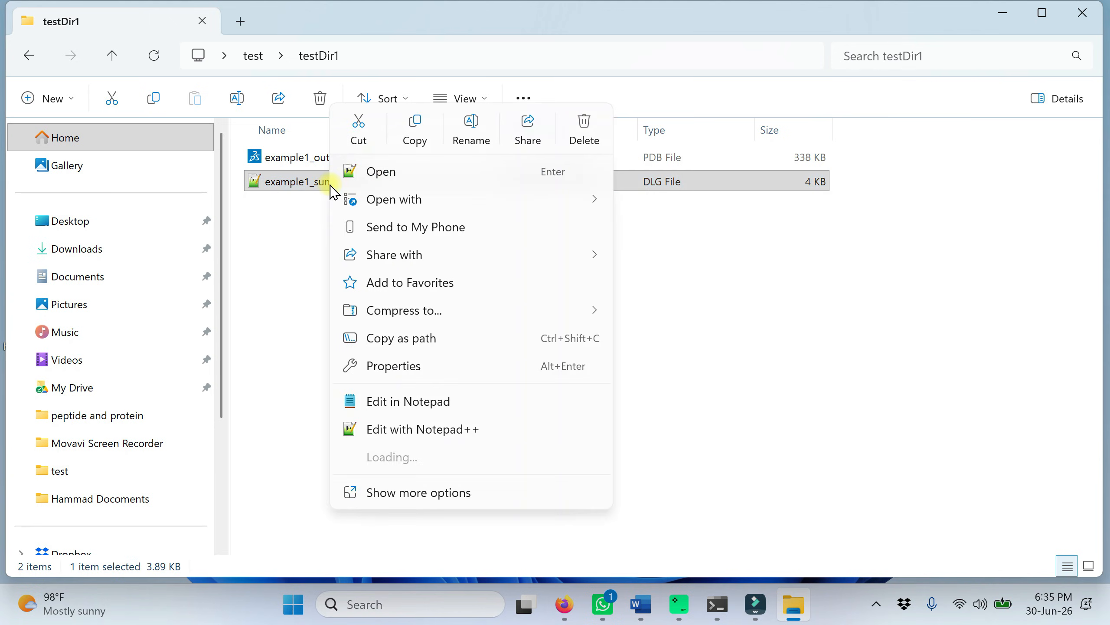
{"action": "left_click", "coordinate": [421, 465]}
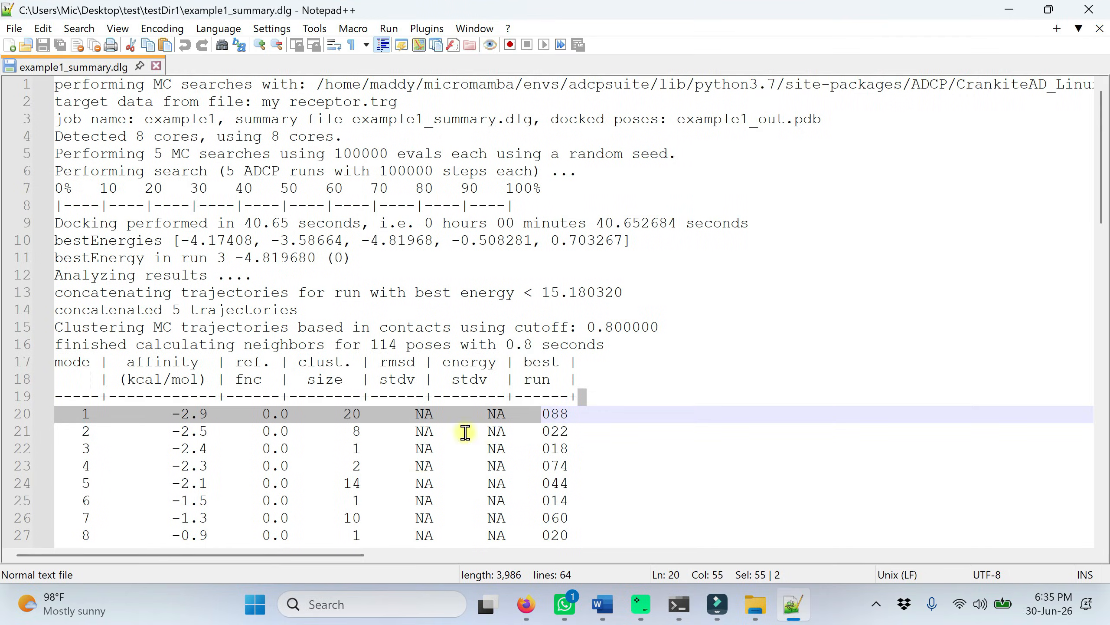
{"action": "scroll", "coordinate": [514, 435], "scroll_direction": "down", "scroll_amount": 16}
{"action": "scroll", "coordinate": [513, 435], "scroll_direction": "up", "scroll_amount": 16}
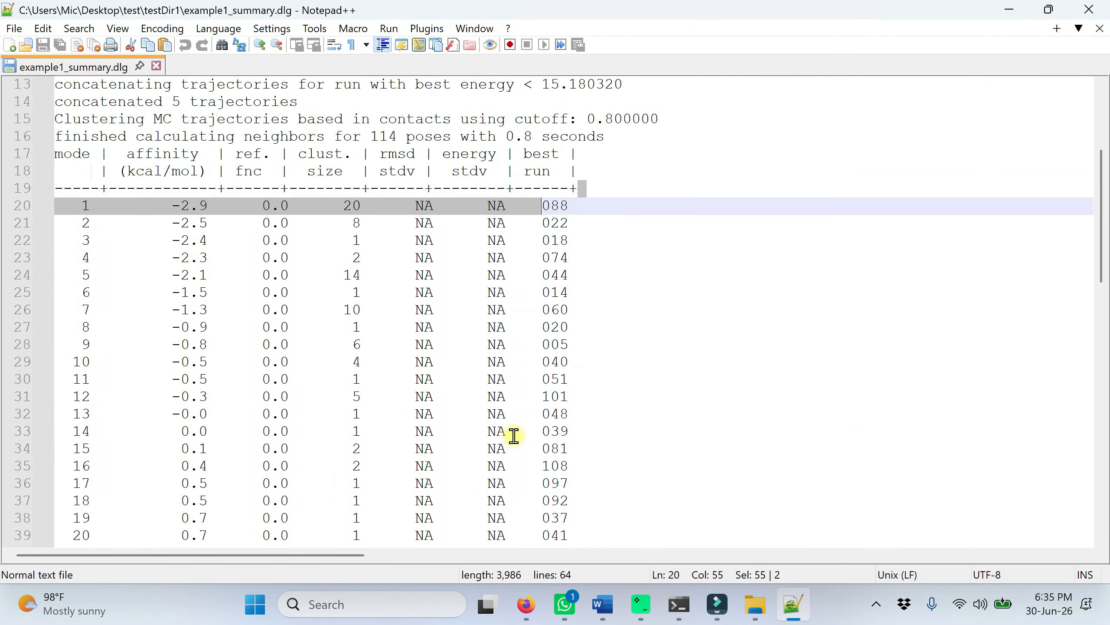
{"action": "left_click", "coordinate": [1089, 9]}
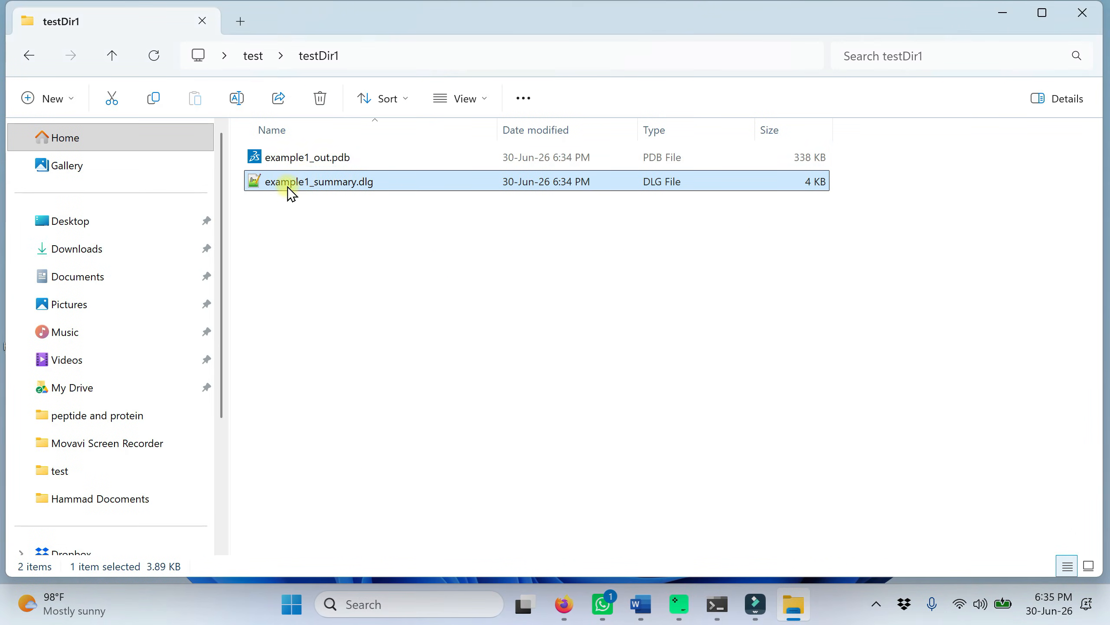
{"action": "left_click", "coordinate": [298, 159]}
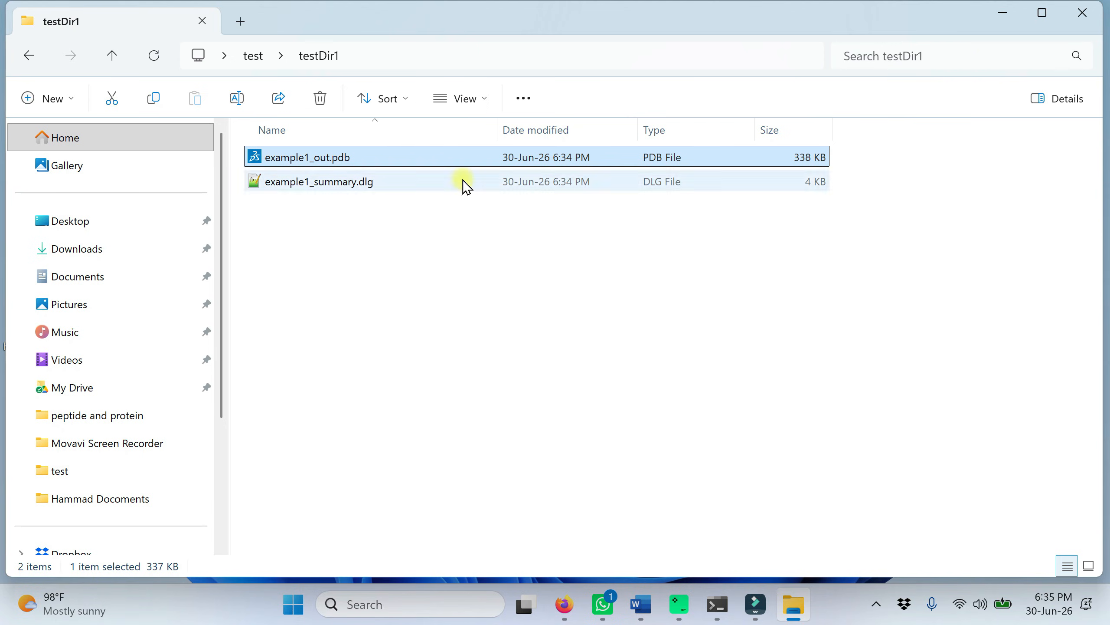
Step: Reopen example1_summary.dlg in Notepad++ to check the last docking mode, close it, and select example1_out.pdb
{"action": "right_click", "coordinate": [308, 180]}
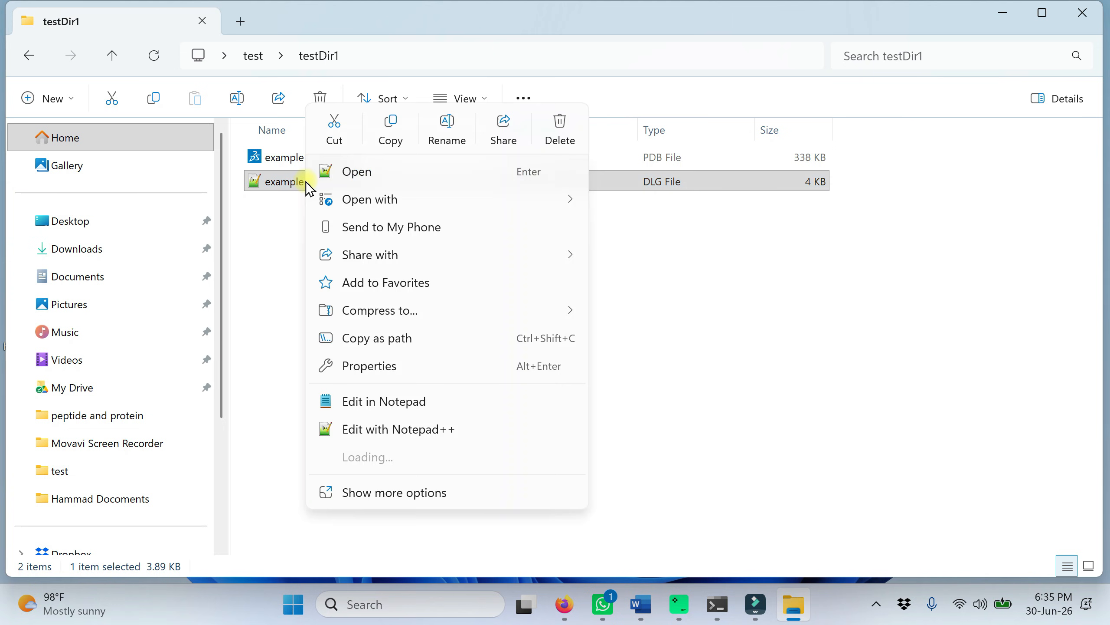
{"action": "left_click", "coordinate": [398, 457]}
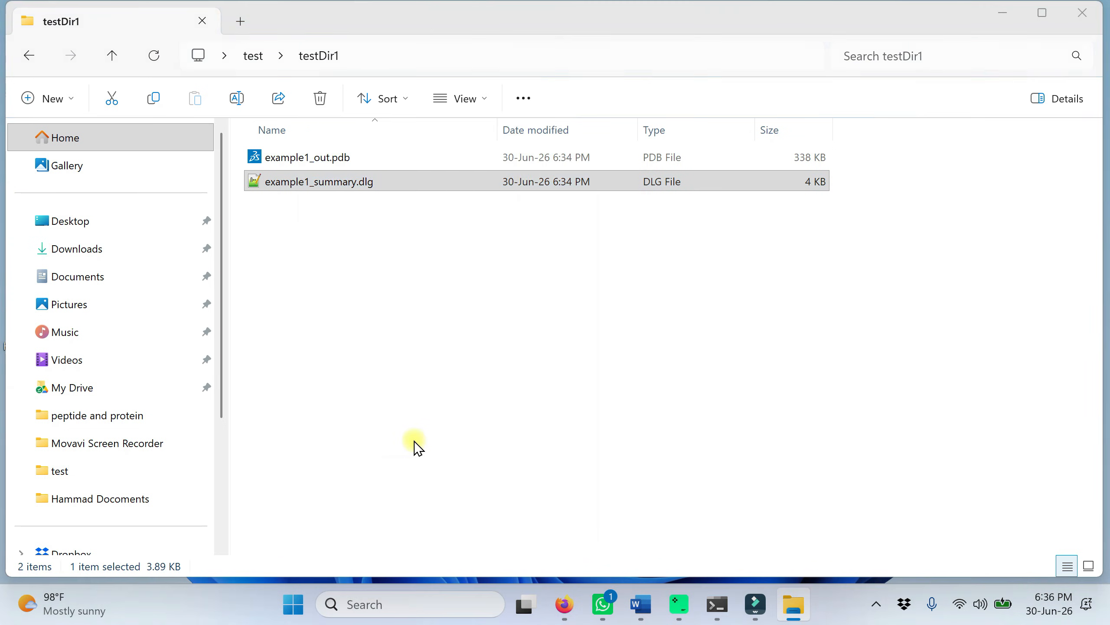
{"action": "scroll", "coordinate": [414, 439], "scroll_direction": "down", "scroll_amount": 12}
{"action": "scroll", "coordinate": [414, 439], "scroll_direction": "up", "scroll_amount": 4}
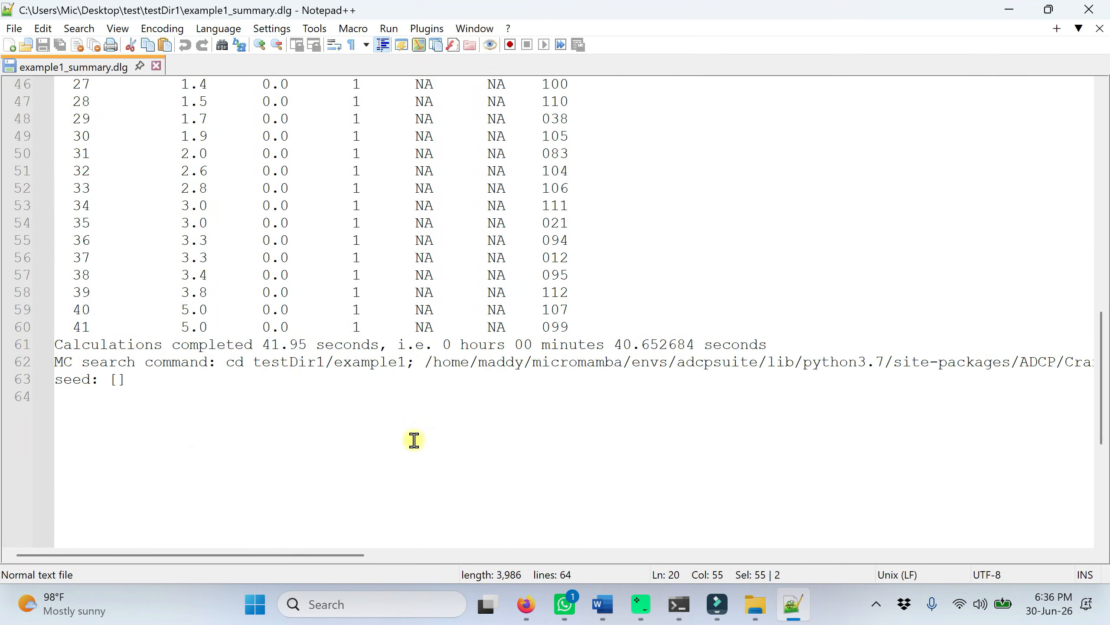
{"action": "left_click_drag", "start_coordinate": [73, 327], "coordinate": [568, 327]}
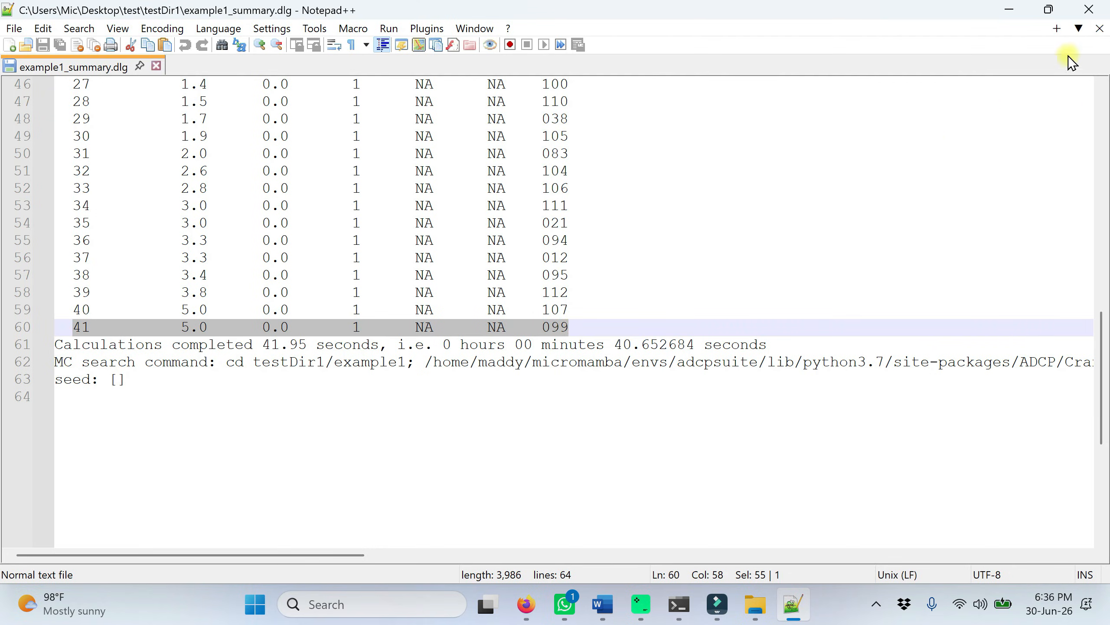
{"action": "left_click", "coordinate": [1089, 9]}
{"action": "left_click", "coordinate": [297, 160]}
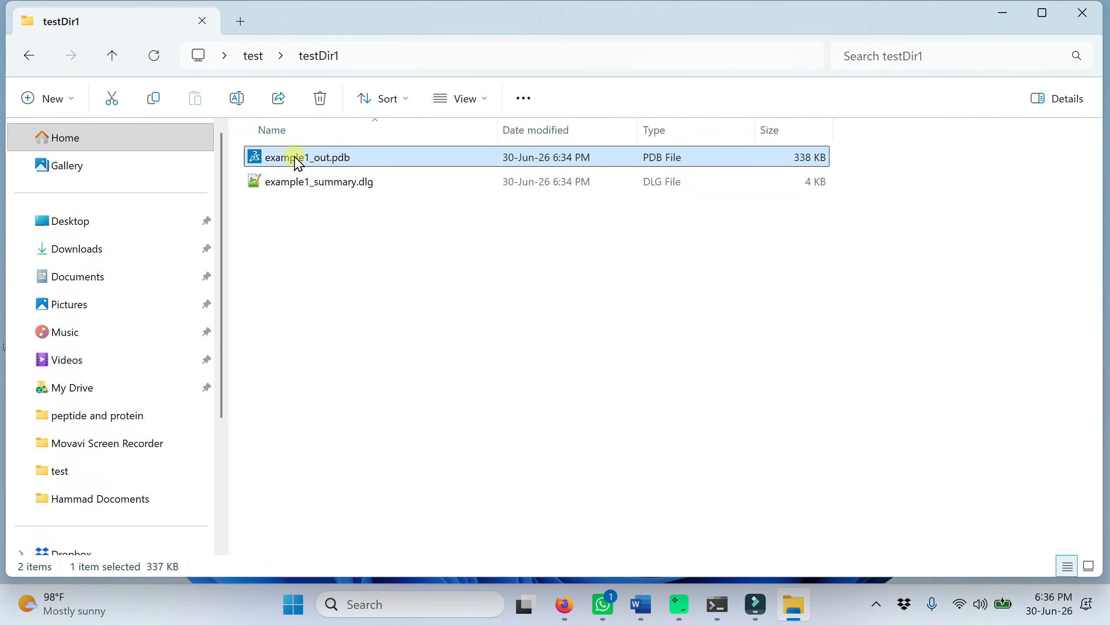